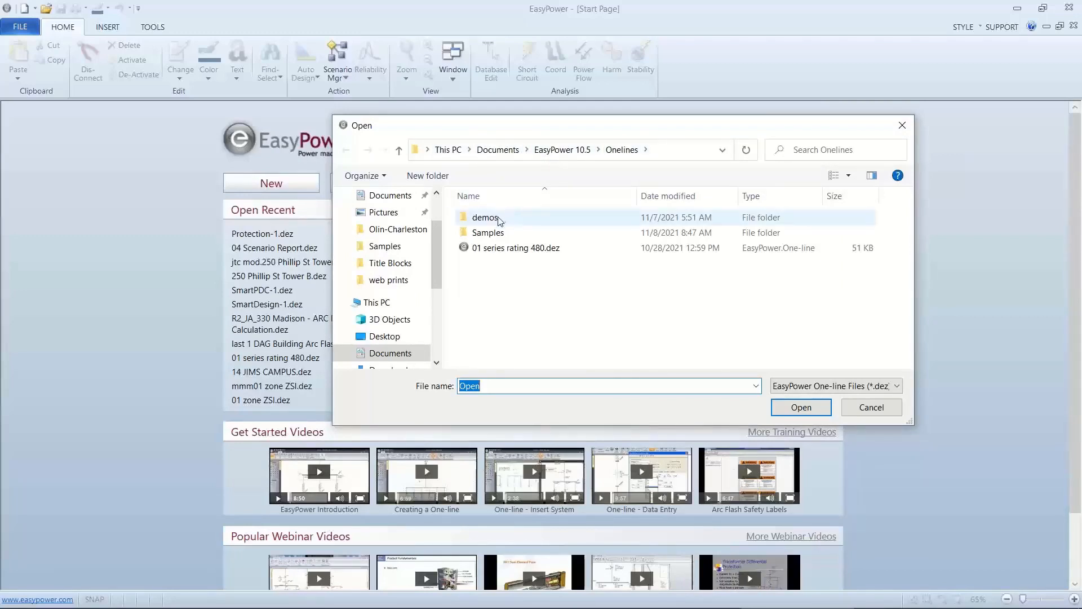
Open the sample one-line Protection-1.dez from the Samples folder, accepting that it is read-only
{"action": "left_click", "coordinate": [471, 236]}
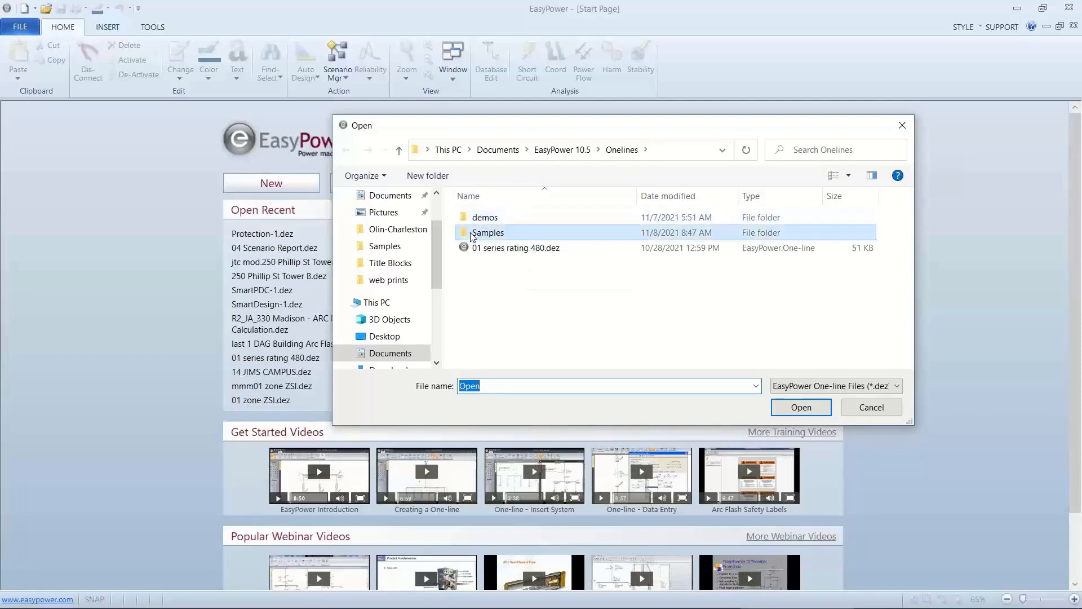
{"action": "double_click", "coordinate": [472, 236]}
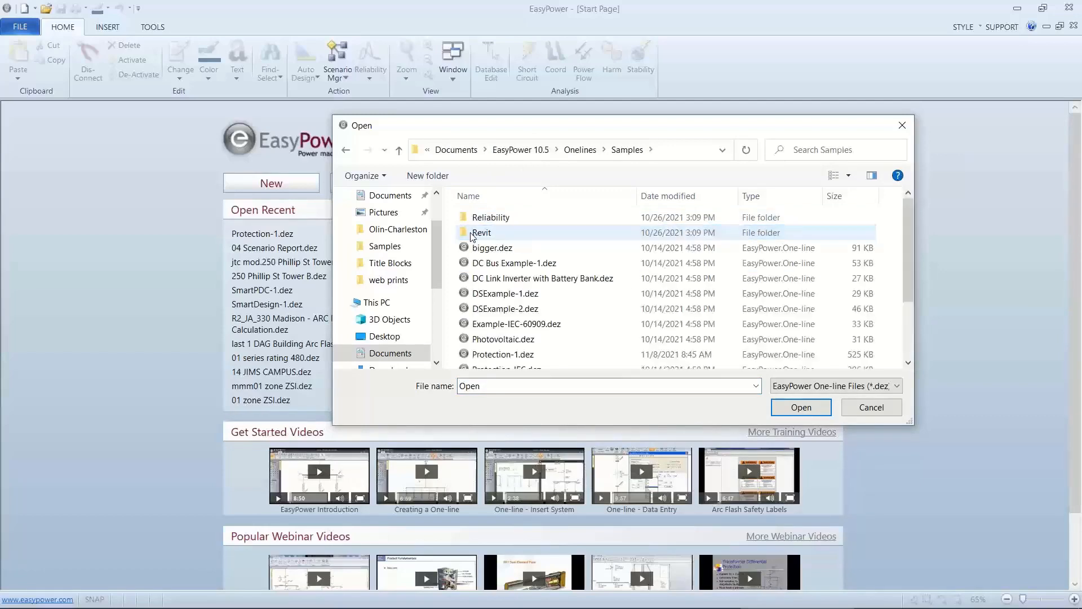
{"action": "scroll", "coordinate": [528, 266], "scroll_direction": "down", "scroll_amount": 2}
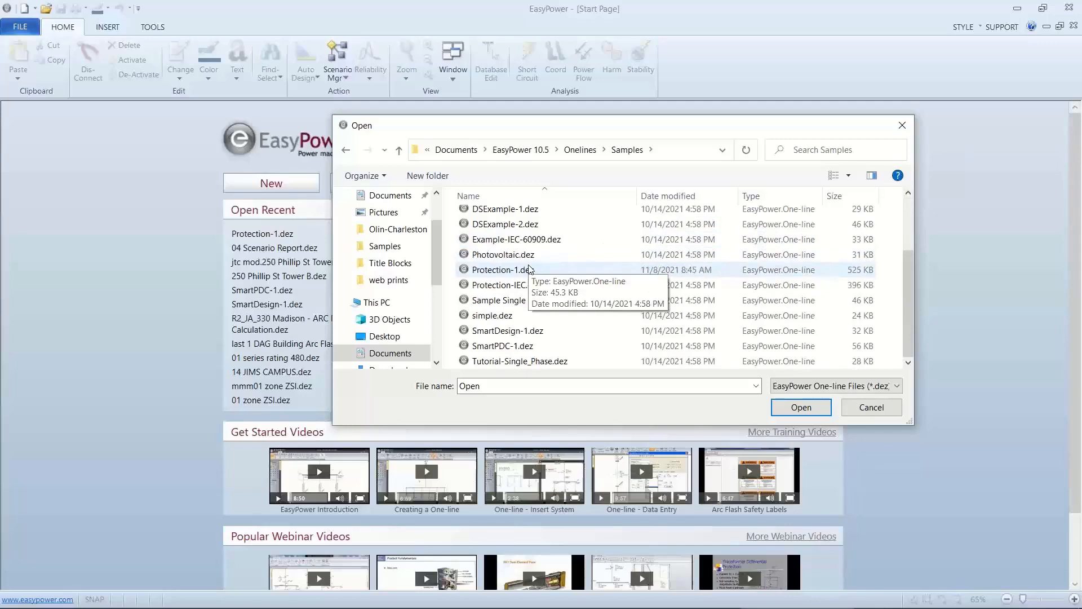
{"action": "left_click", "coordinate": [472, 274]}
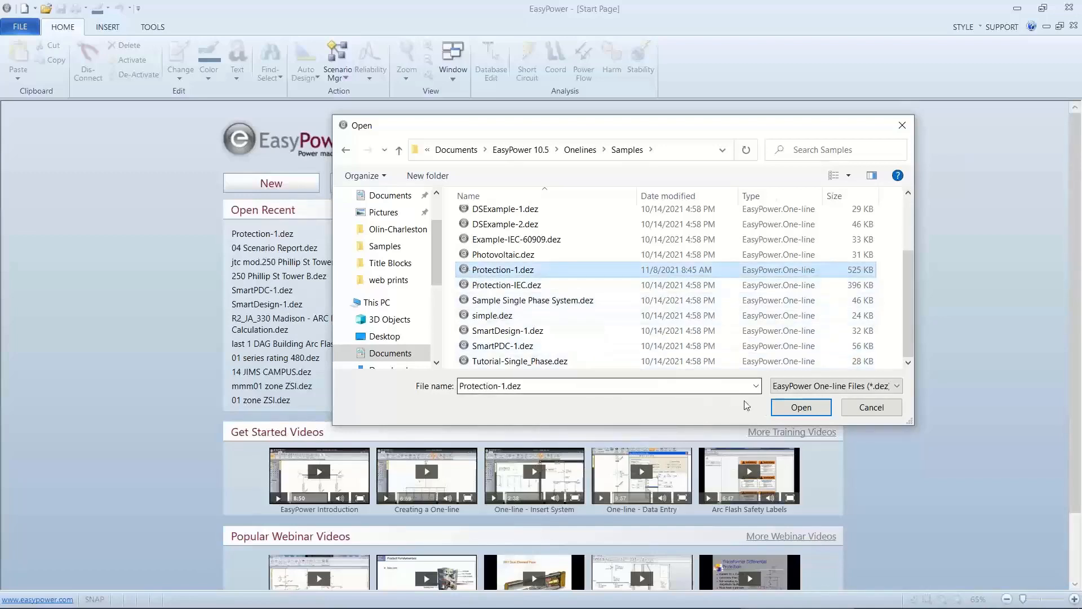
{"action": "left_click", "coordinate": [777, 413]}
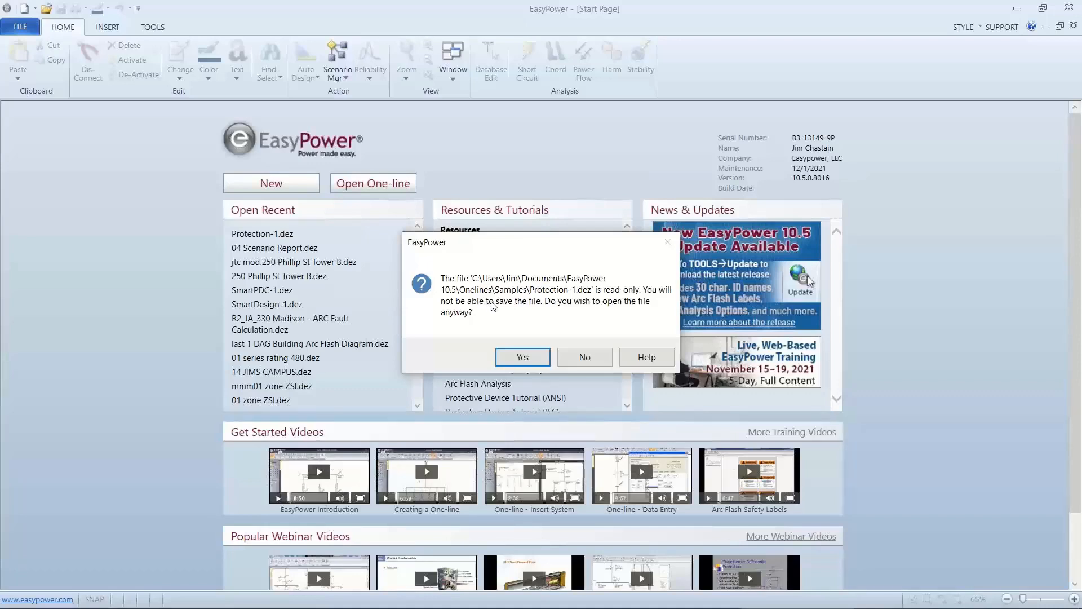
{"action": "left_click", "coordinate": [515, 359]}
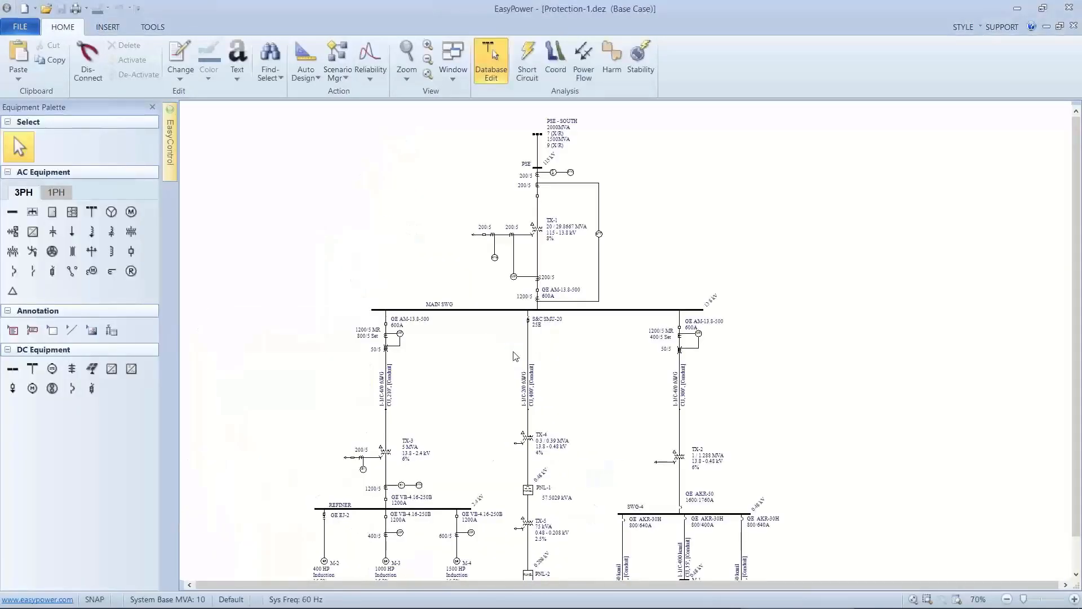
Create a new drawing from the TX-3 transformer and REFINER bus section with motors M-2, M-3 and M-4, keeping the default name
{"action": "left_click_drag", "start_coordinate": [515, 356], "coordinate": [561, 332]}
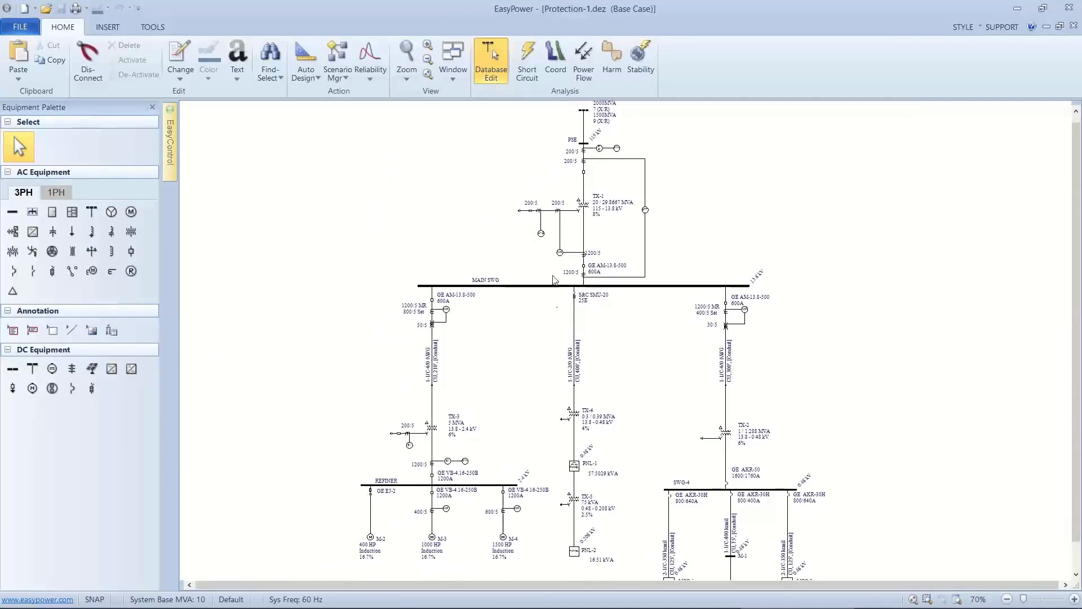
{"action": "left_click_drag", "start_coordinate": [473, 301], "coordinate": [514, 232]}
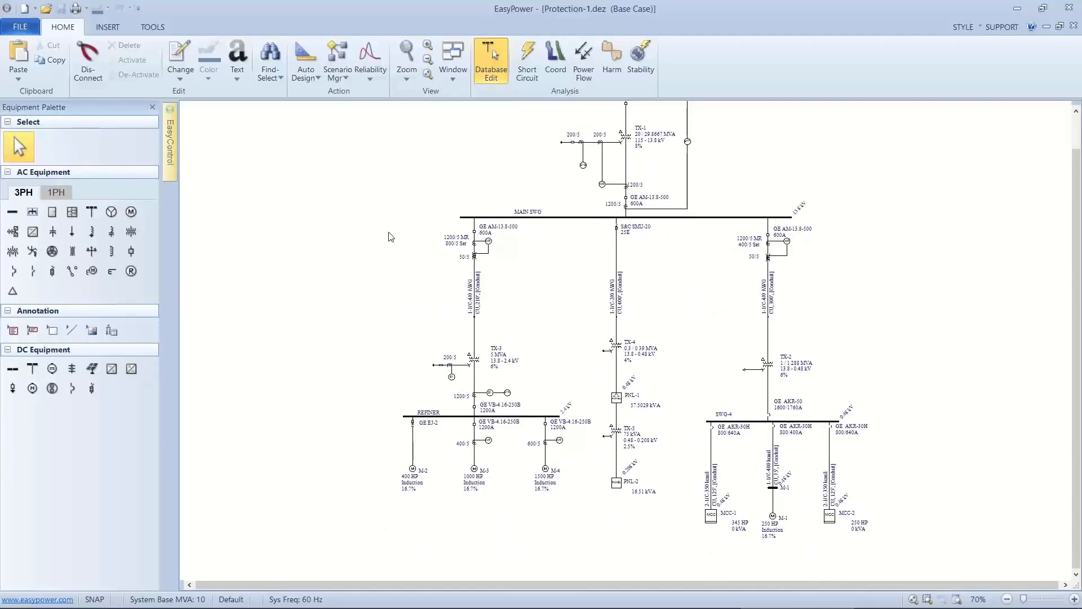
{"action": "scroll", "coordinate": [474, 242], "scroll_direction": "down", "scroll_amount": 1}
{"action": "left_click_drag", "start_coordinate": [474, 243], "coordinate": [525, 247]}
{"action": "scroll", "coordinate": [475, 326], "scroll_direction": "up", "scroll_amount": 4}
{"action": "scroll", "coordinate": [526, 248], "scroll_direction": "up", "scroll_amount": 1}
{"action": "left_click_drag", "start_coordinate": [528, 328], "coordinate": [528, 230]}
{"action": "left_click_drag", "start_coordinate": [392, 338], "coordinate": [665, 497]}
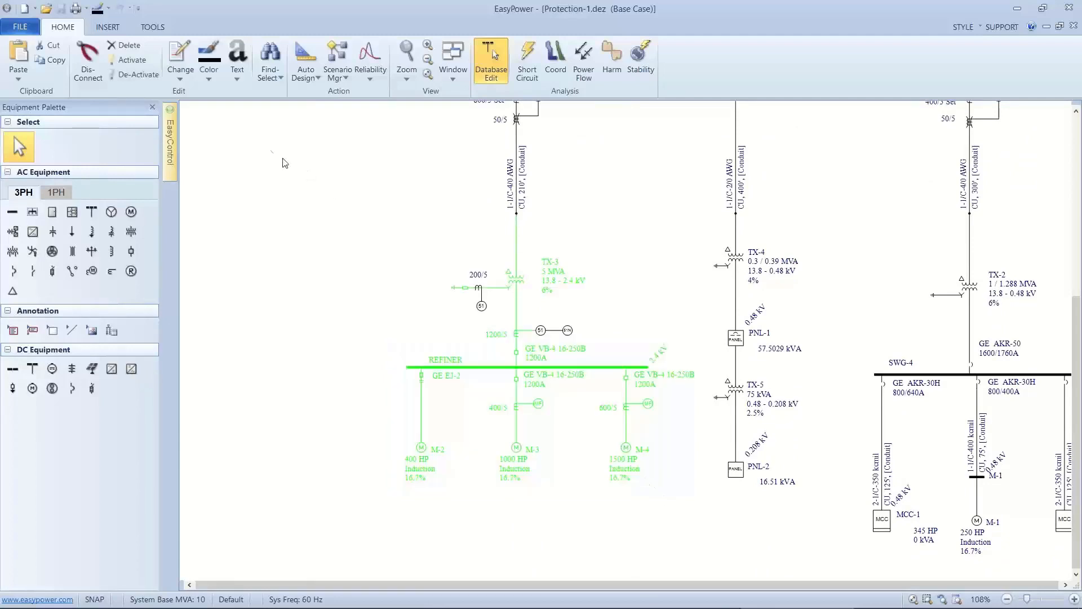
{"action": "mouse_move", "coordinate": [176, 134]}
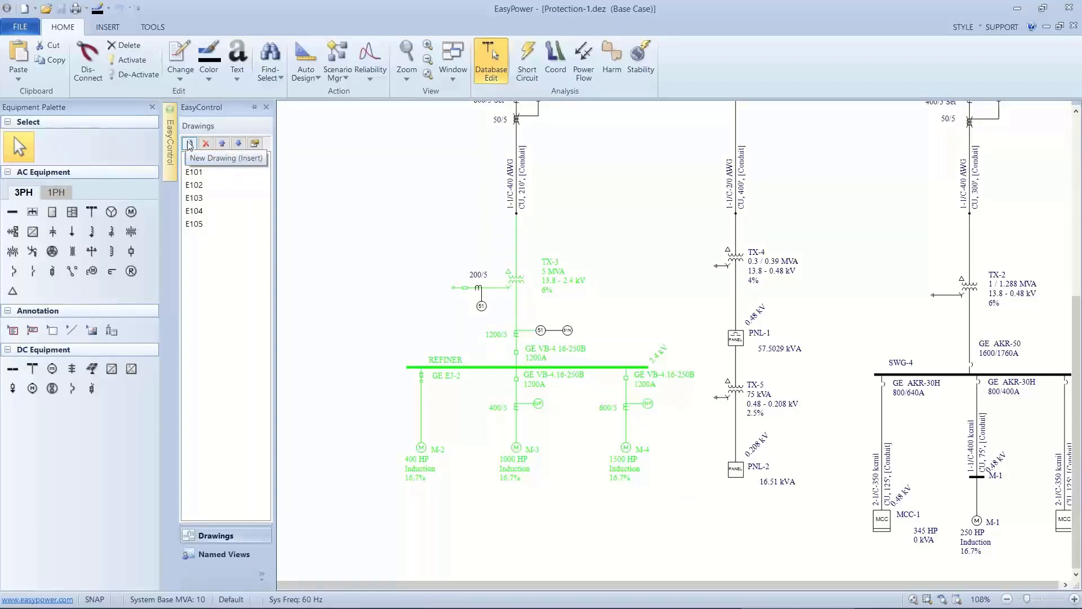
{"action": "left_click", "coordinate": [188, 144]}
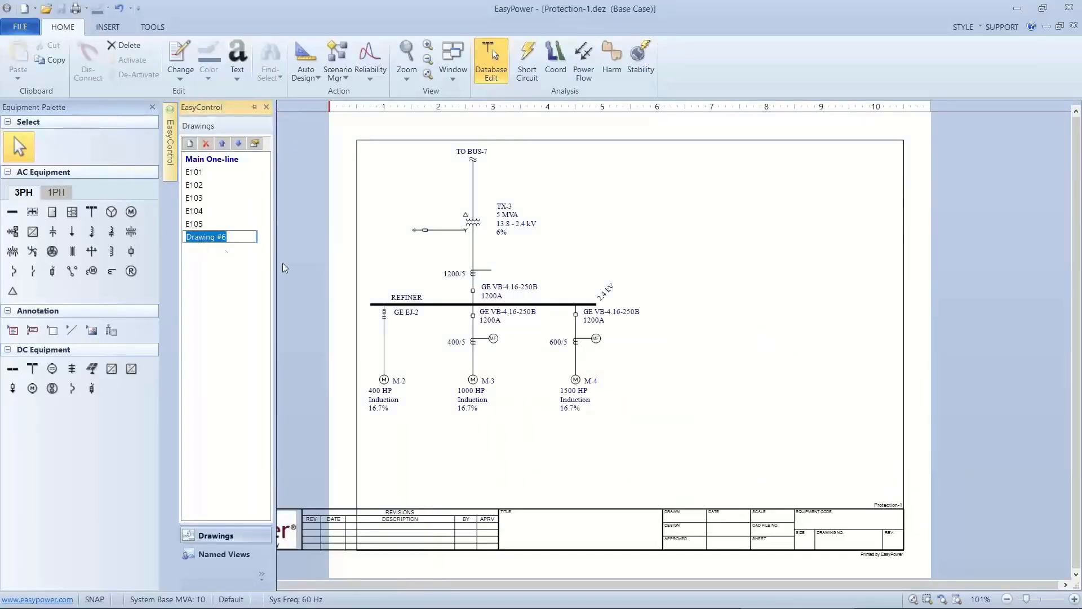
{"action": "mouse_move", "coordinate": [468, 320]}
{"action": "left_click", "coordinate": [239, 300]}
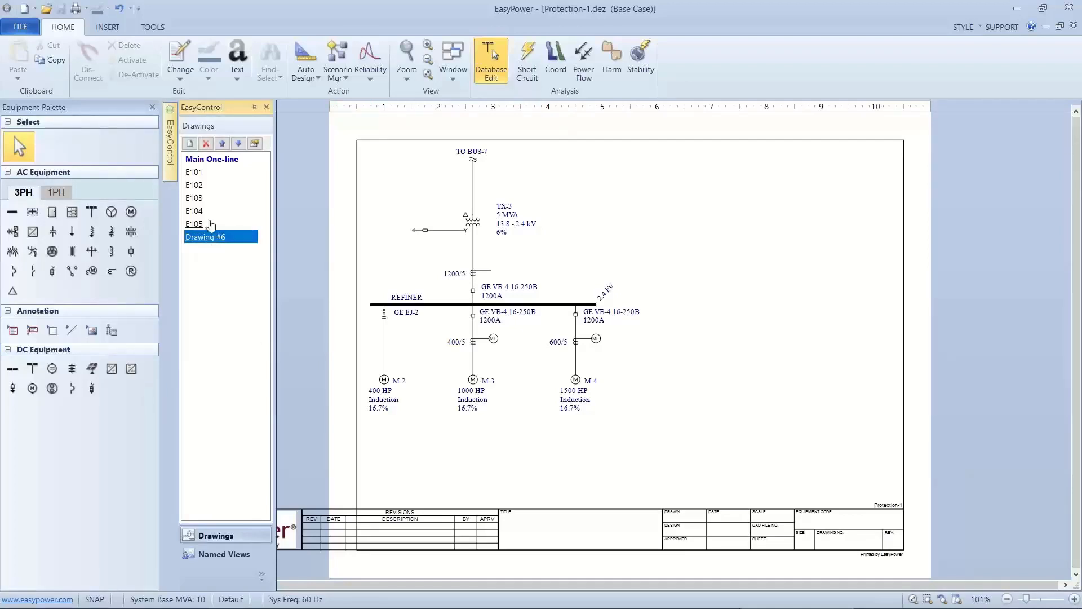
Permanently delete the newly created Drawing #6 from the drawing list
{"action": "left_click", "coordinate": [206, 144]}
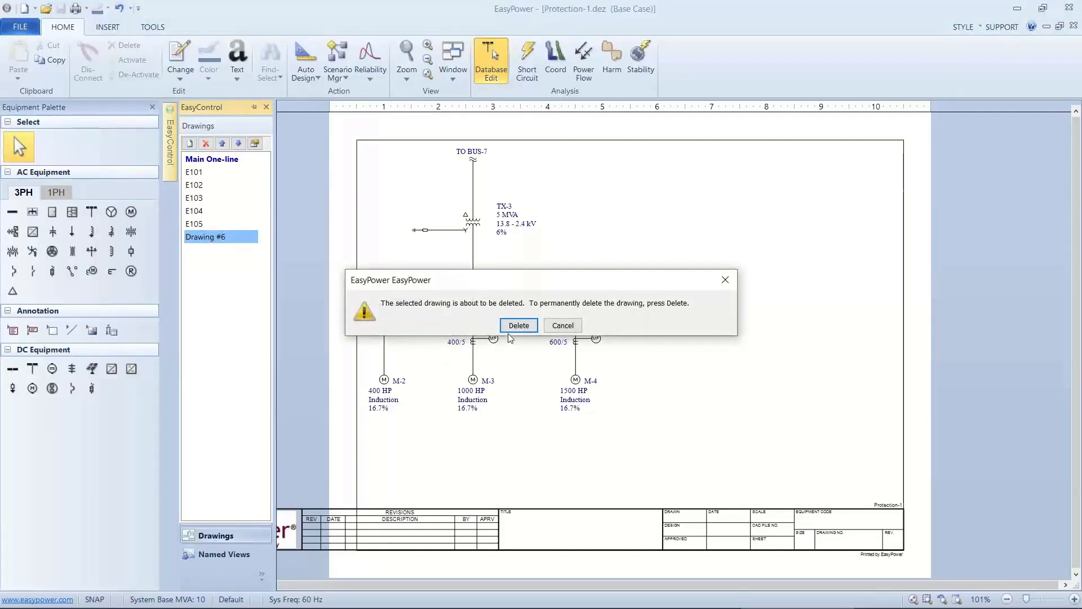
{"action": "left_click", "coordinate": [513, 327]}
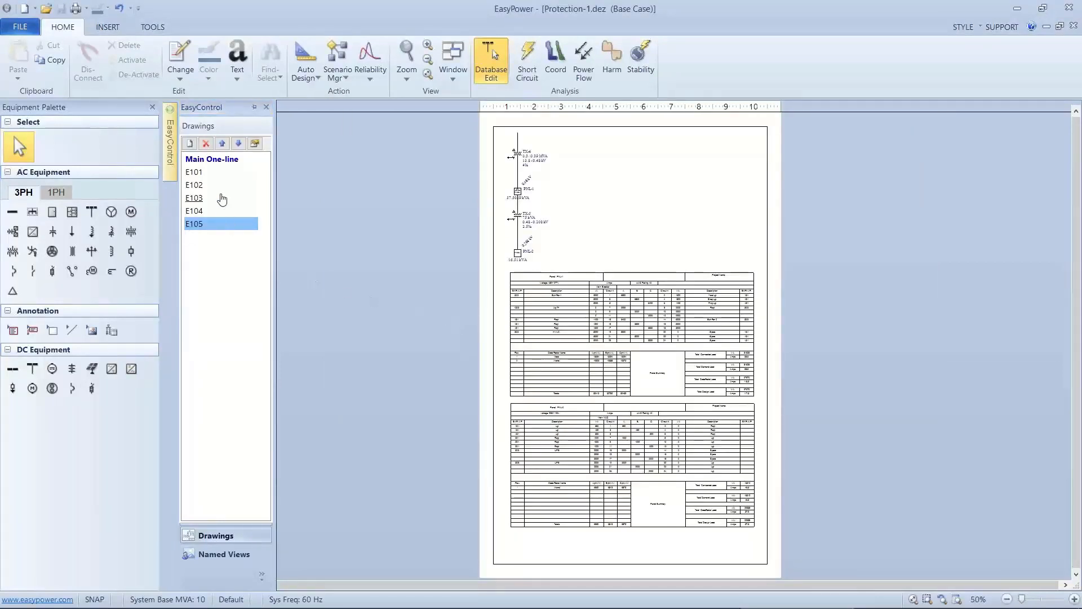
Open drawing E101 and apply the page size ANSI A: 8.5 x 11 in in its drawing properties
{"action": "left_click", "coordinate": [204, 173]}
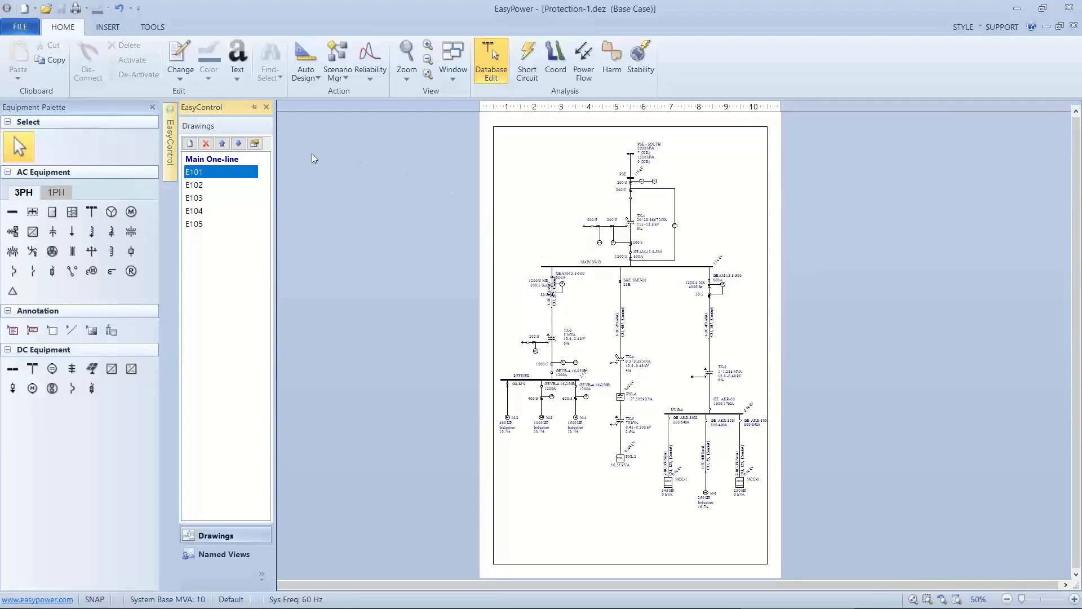
{"action": "left_click", "coordinate": [253, 145]}
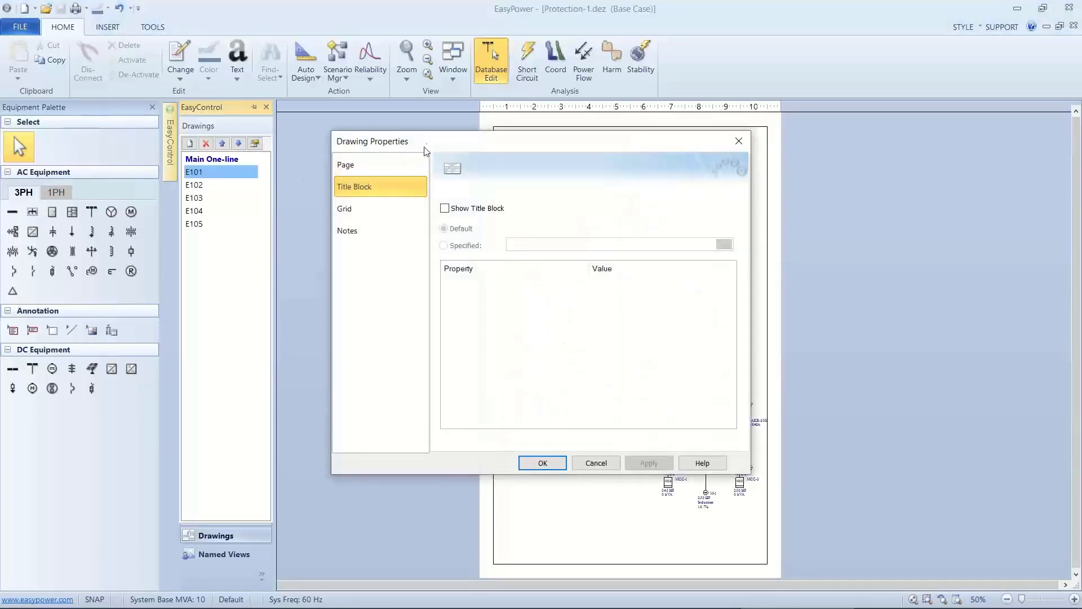
{"action": "left_click_drag", "start_coordinate": [409, 147], "coordinate": [191, 127]}
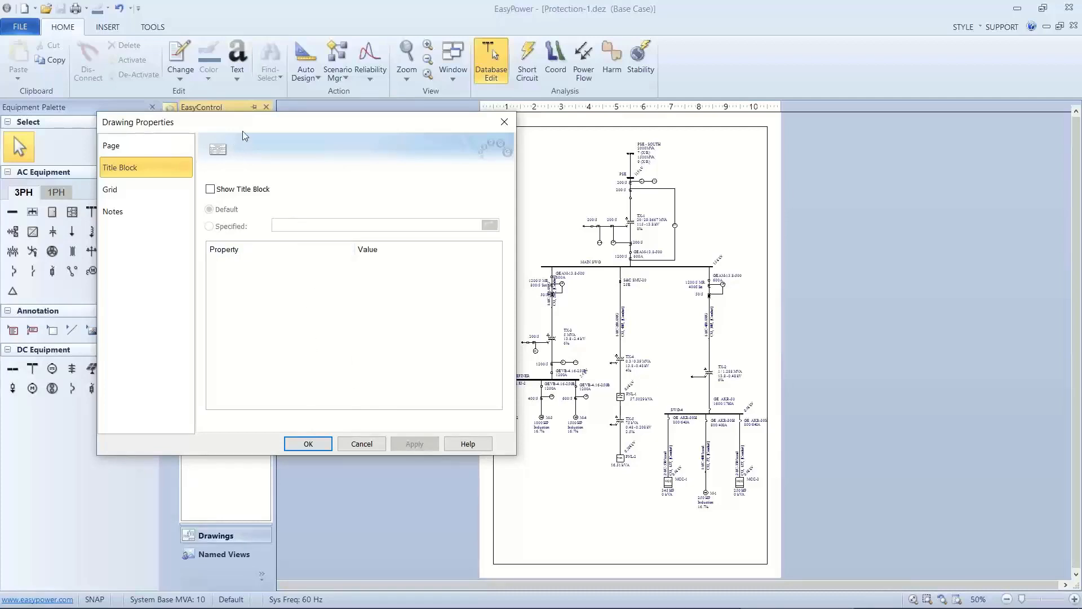
{"action": "left_click_drag", "start_coordinate": [247, 128], "coordinate": [214, 130]}
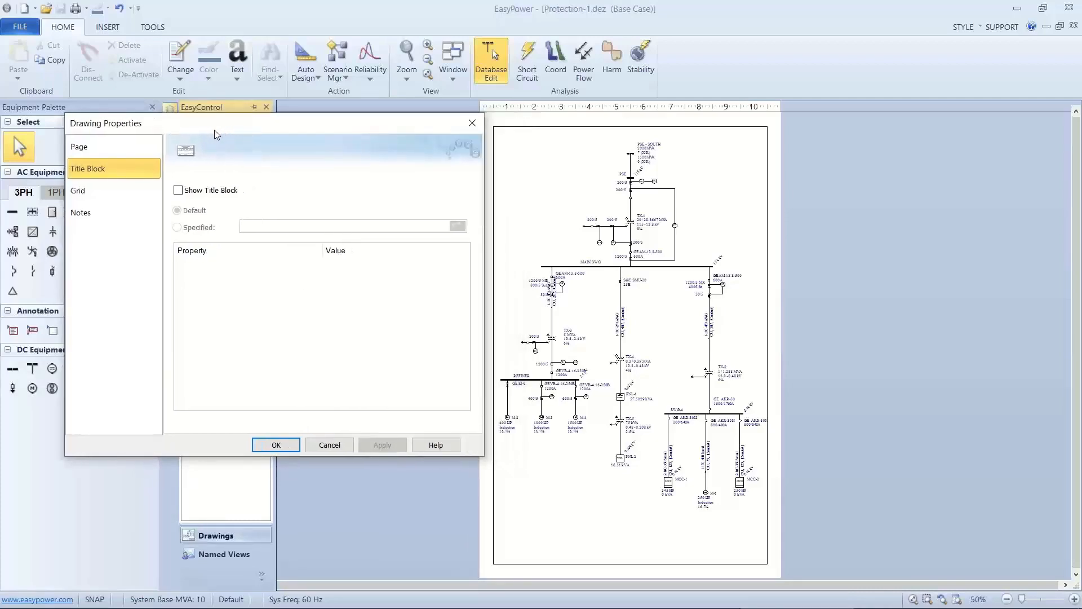
{"action": "left_click", "coordinate": [98, 153]}
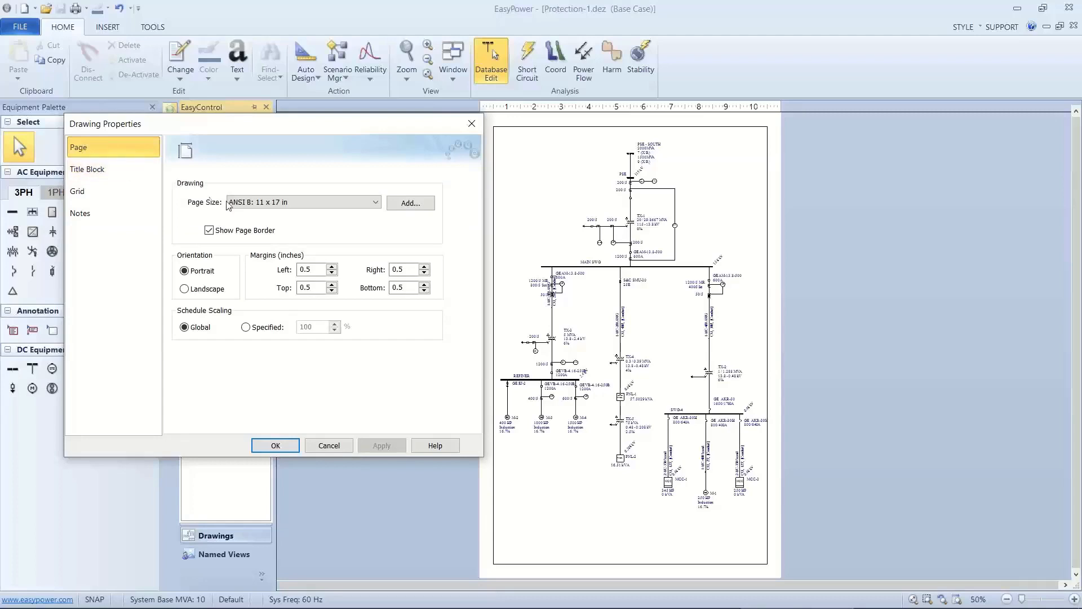
{"action": "left_click", "coordinate": [357, 205]}
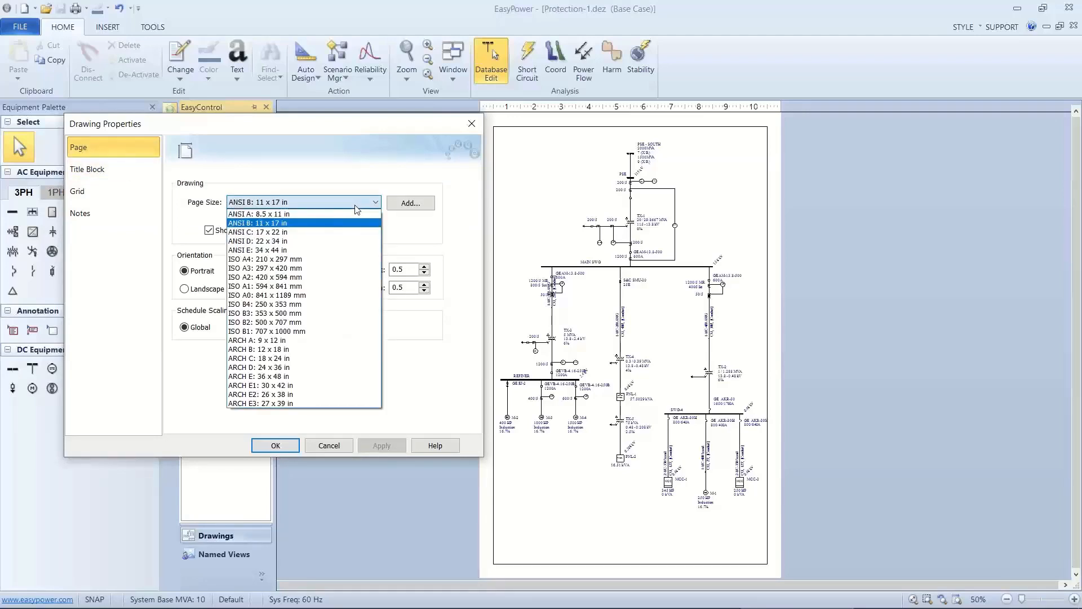
{"action": "left_click", "coordinate": [322, 215]}
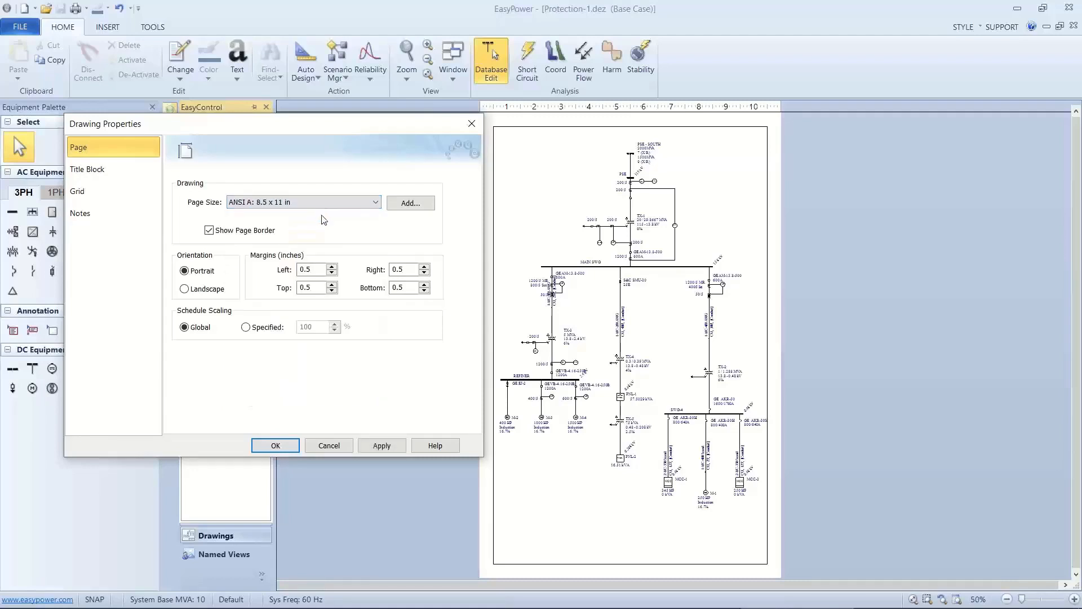
{"action": "left_click", "coordinate": [377, 443]}
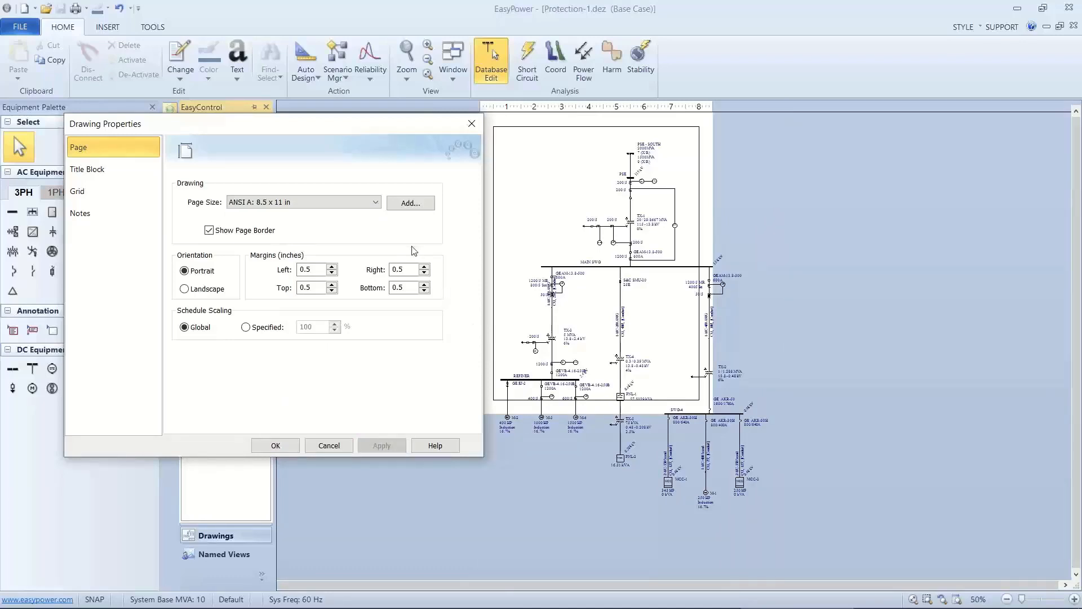
Set E101's page size to ANSI B: 11 x 17 in with landscape orientation and apply it
{"action": "left_click", "coordinate": [373, 203]}
{"action": "left_click", "coordinate": [327, 220]}
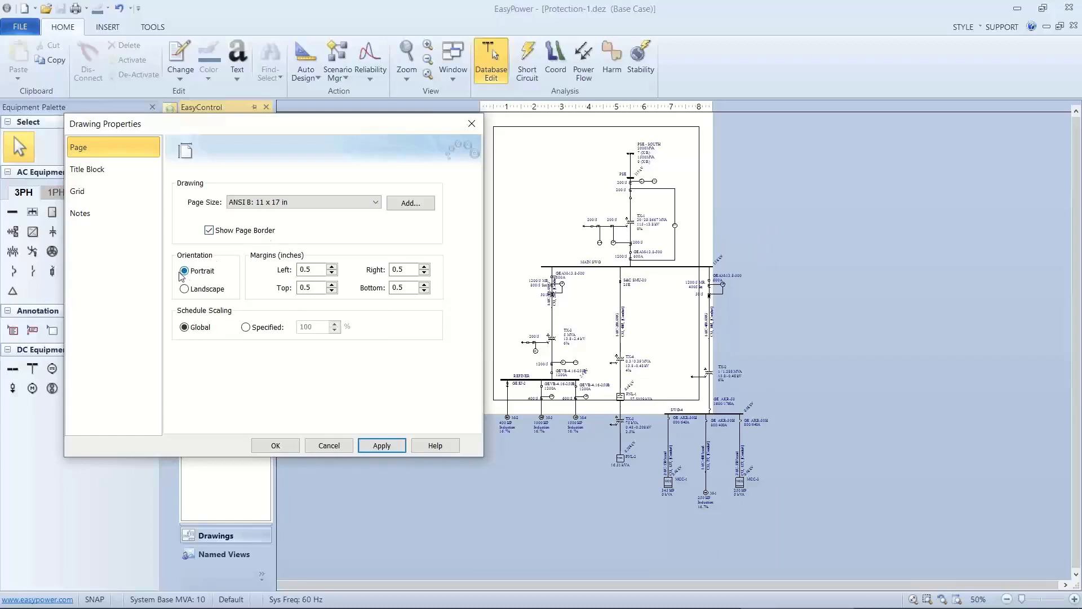
{"action": "left_click", "coordinate": [185, 291]}
{"action": "left_click", "coordinate": [376, 446]}
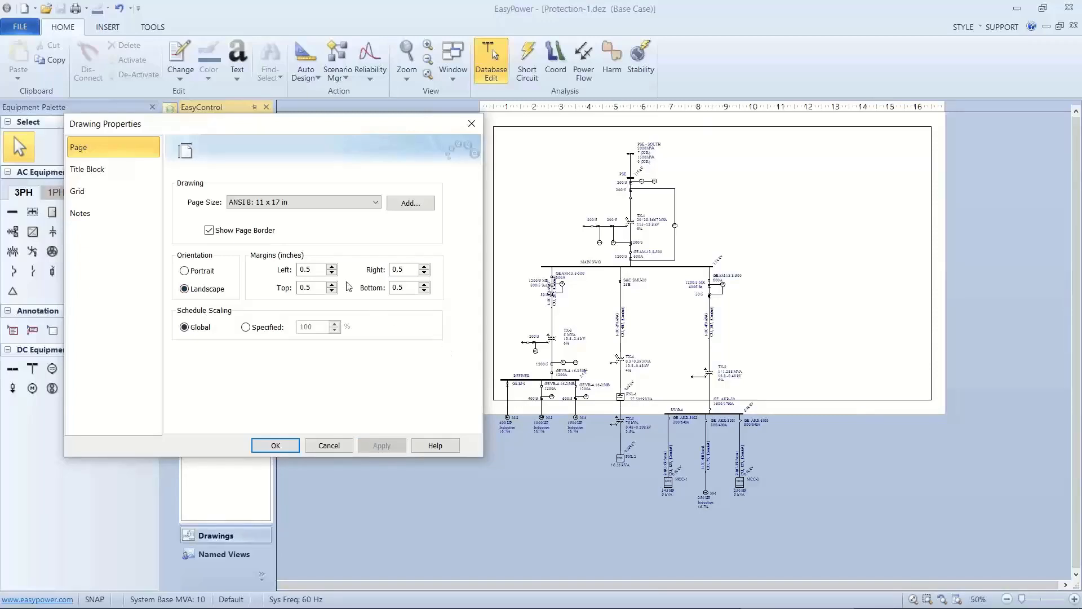
Set E101's page orientation to portrait, apply it and close the drawing properties
{"action": "left_click", "coordinate": [184, 273]}
{"action": "left_click", "coordinate": [371, 446]}
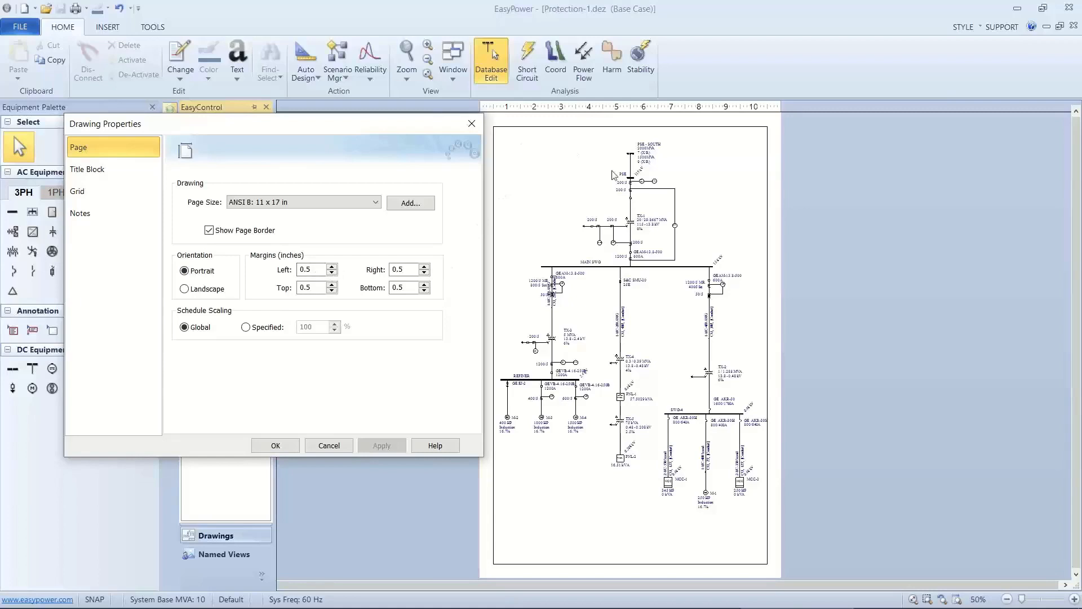
{"action": "left_click", "coordinate": [330, 445]}
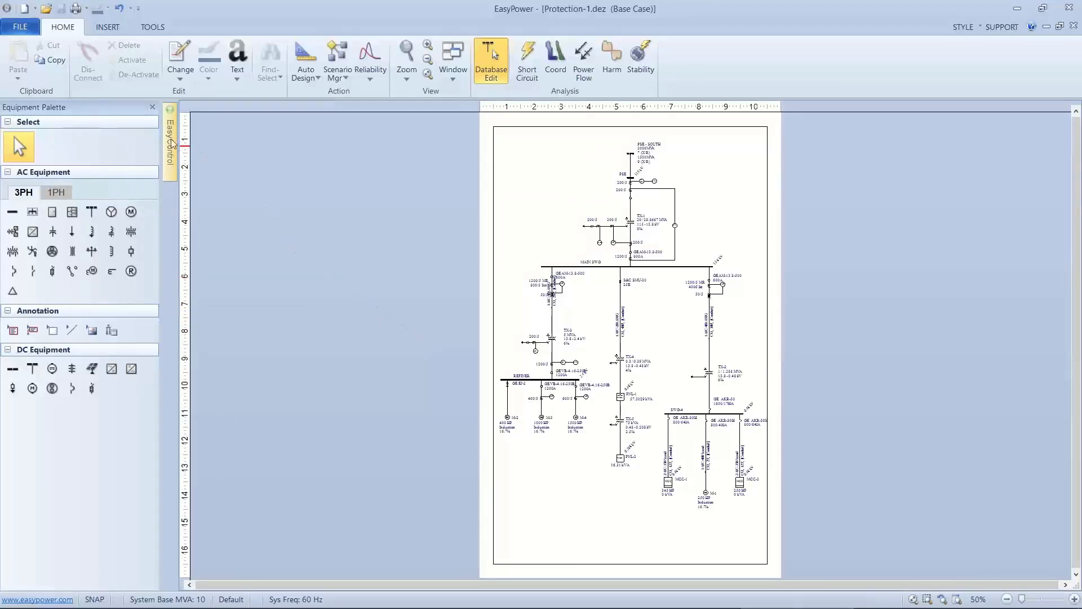
Keep the drawing list permanently displayed and apply the default title block to drawing E101
{"action": "mouse_move", "coordinate": [169, 144]}
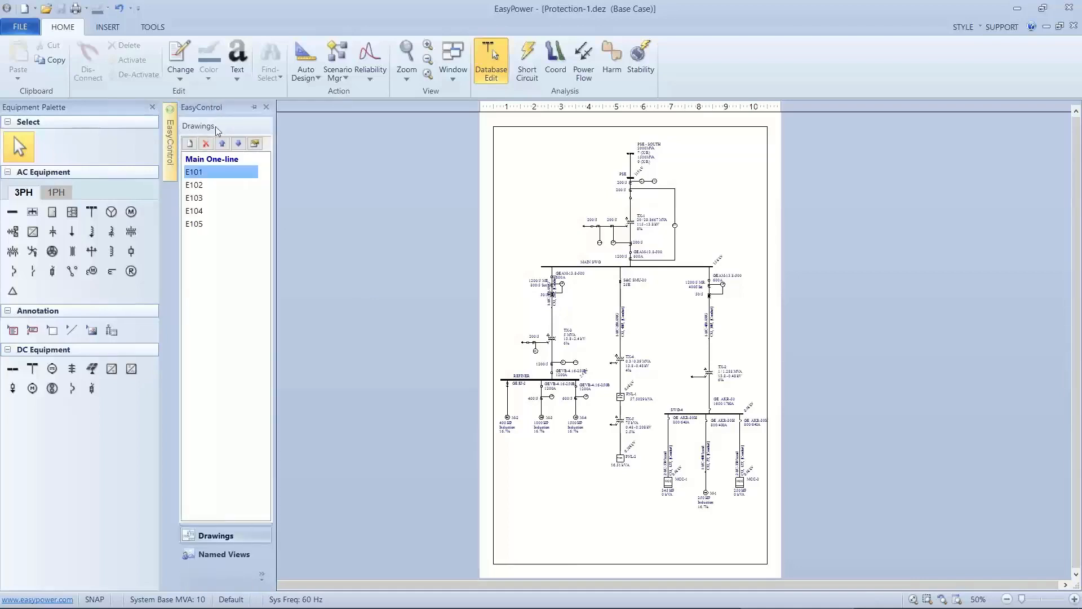
{"action": "left_click", "coordinate": [254, 107]}
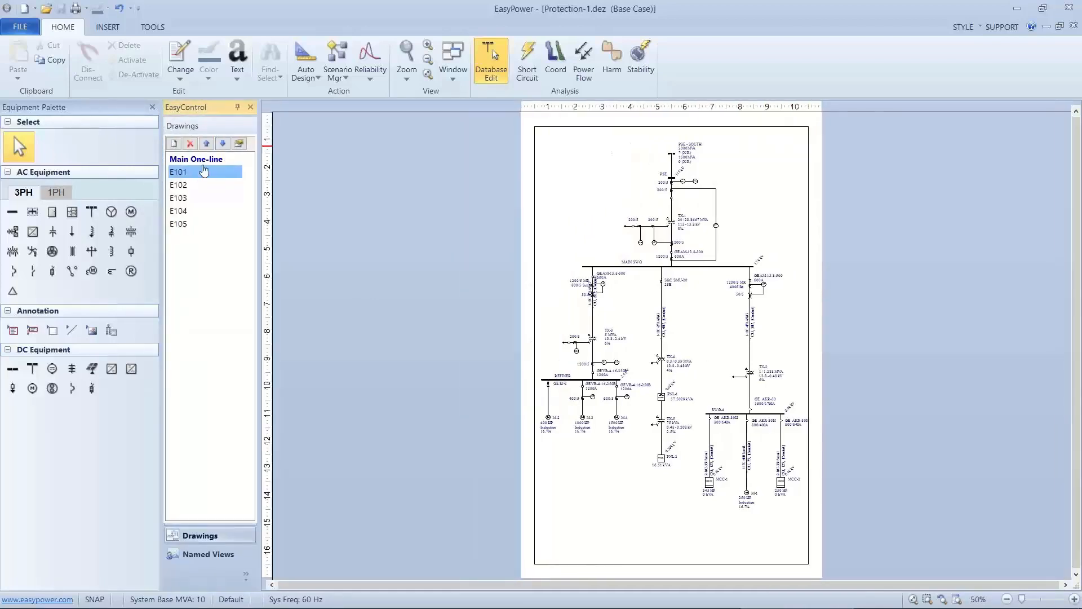
{"action": "left_click", "coordinate": [194, 176]}
{"action": "left_click", "coordinate": [239, 143]}
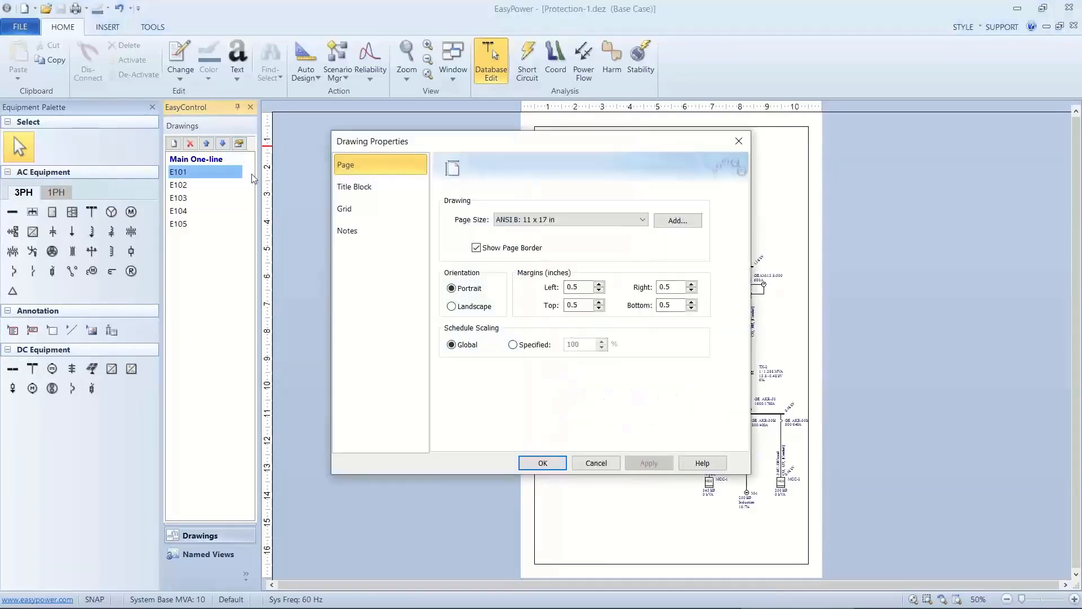
{"action": "left_click", "coordinate": [347, 189]}
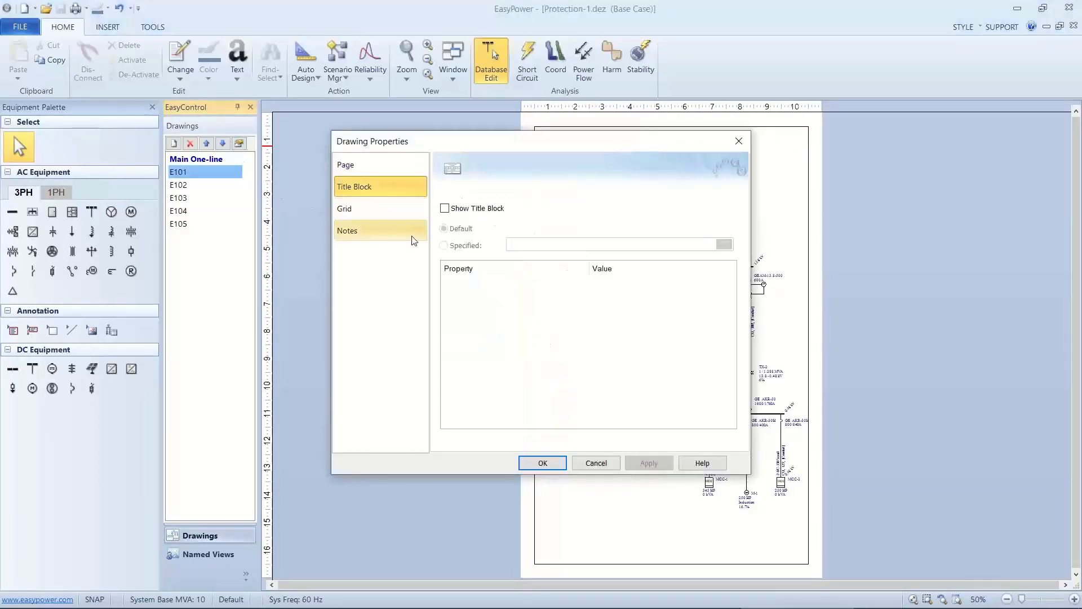
{"action": "left_click", "coordinate": [445, 208]}
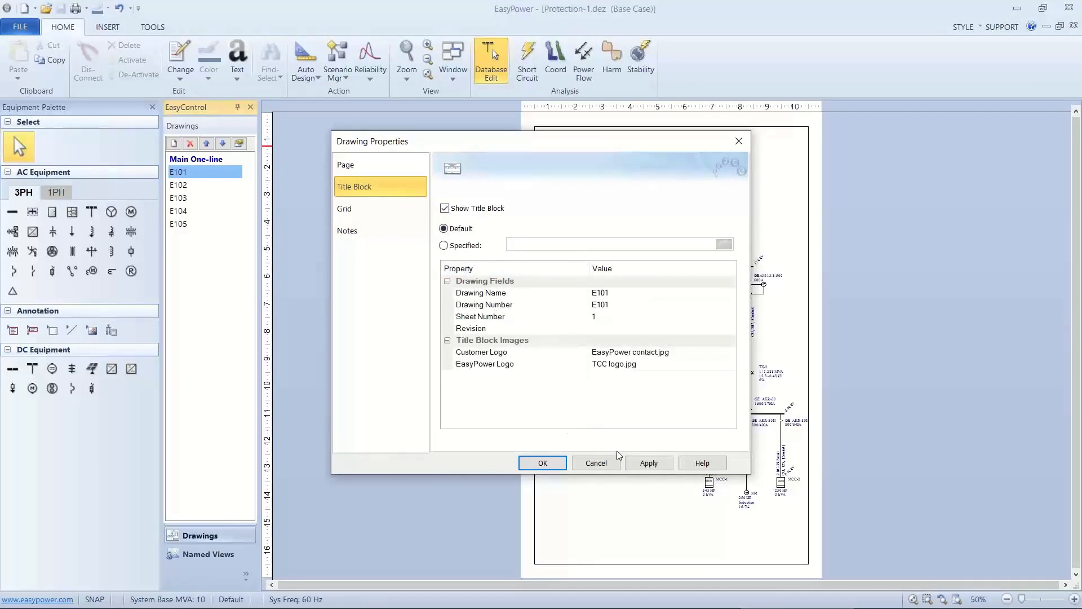
{"action": "left_click", "coordinate": [646, 464]}
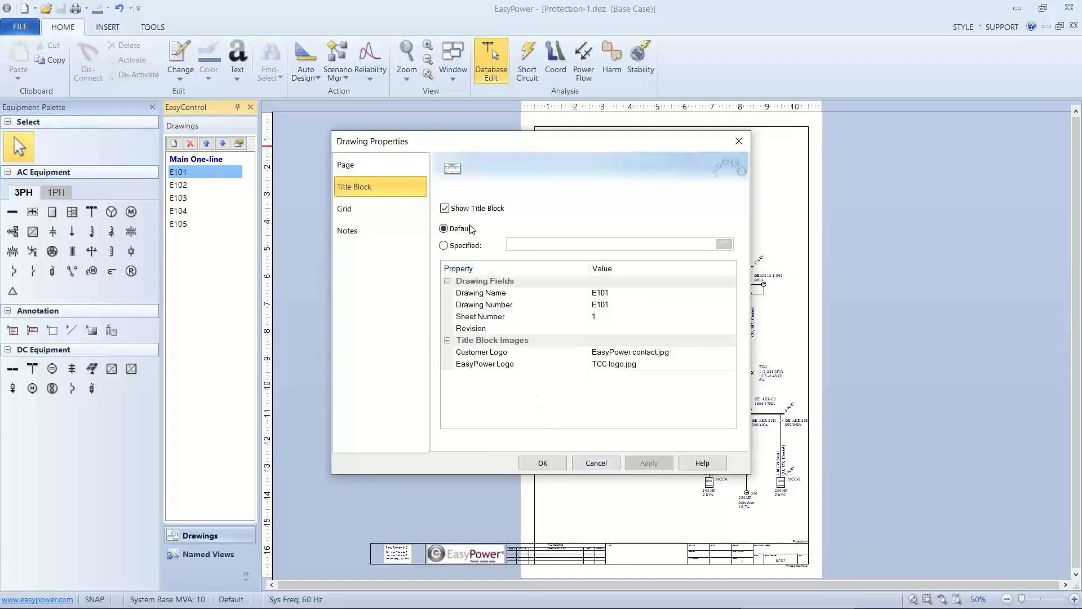
{"action": "left_click", "coordinate": [444, 209]}
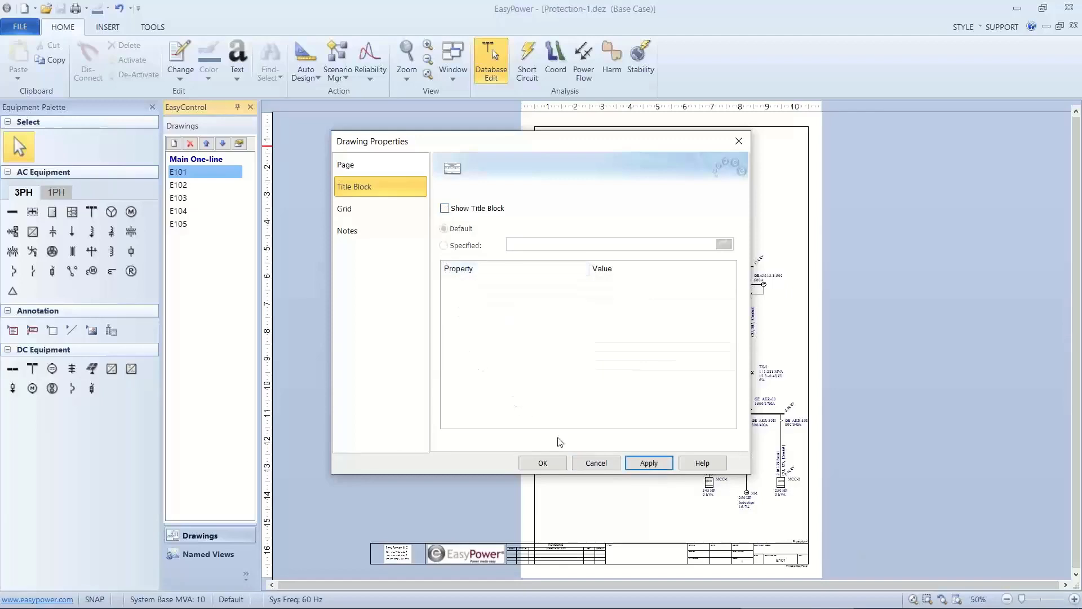
{"action": "left_click", "coordinate": [595, 463]}
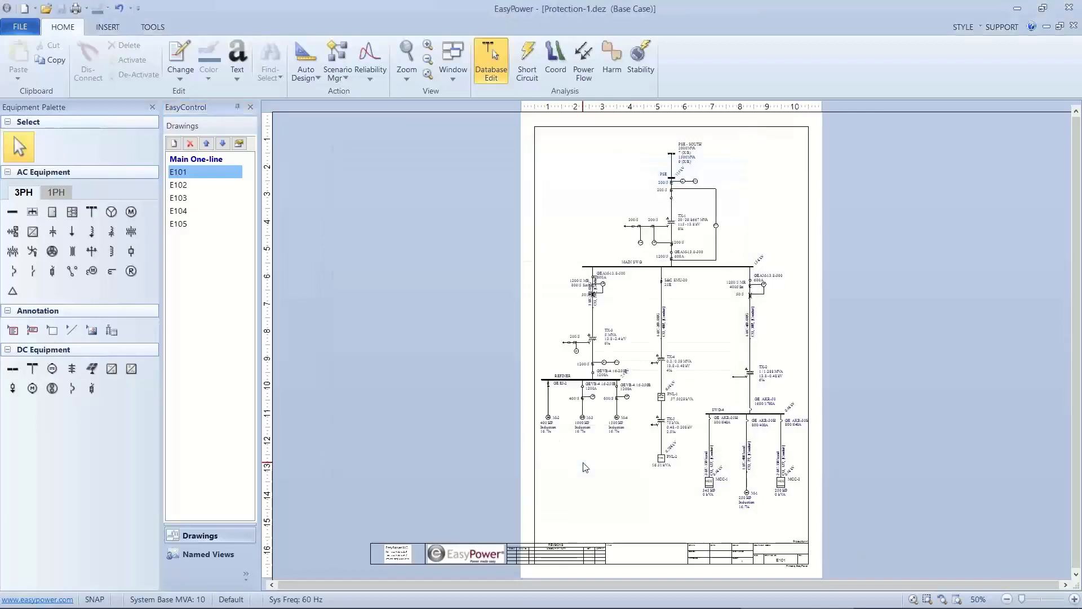
Open drawing E102 to view its layout and title block
{"action": "left_click", "coordinate": [200, 186]}
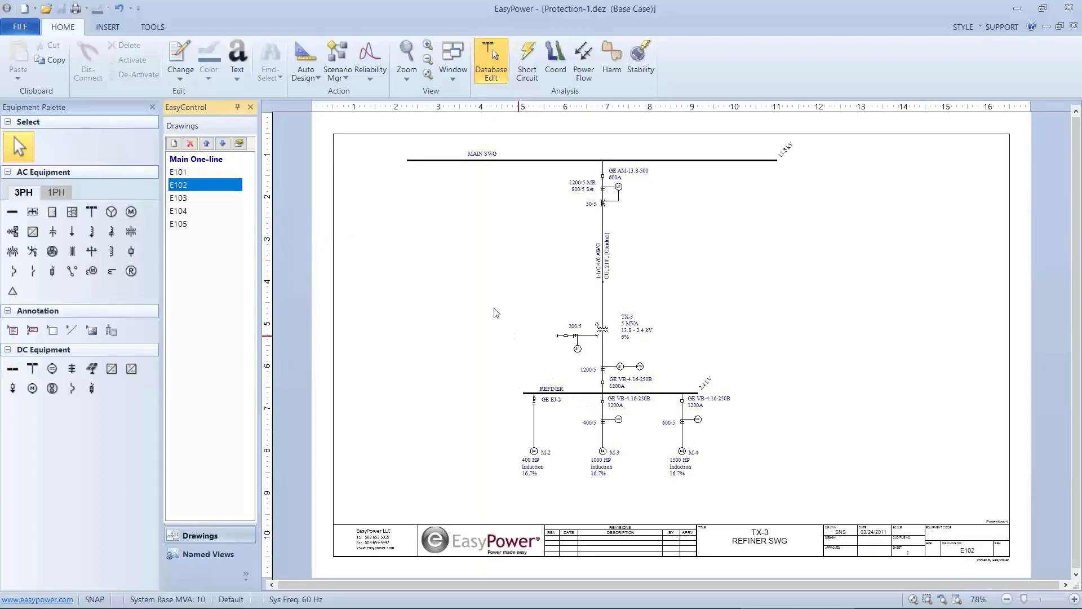
Open E102's drawing properties and set the title block's Equipment Name to TX-4
{"action": "left_click", "coordinate": [239, 144]}
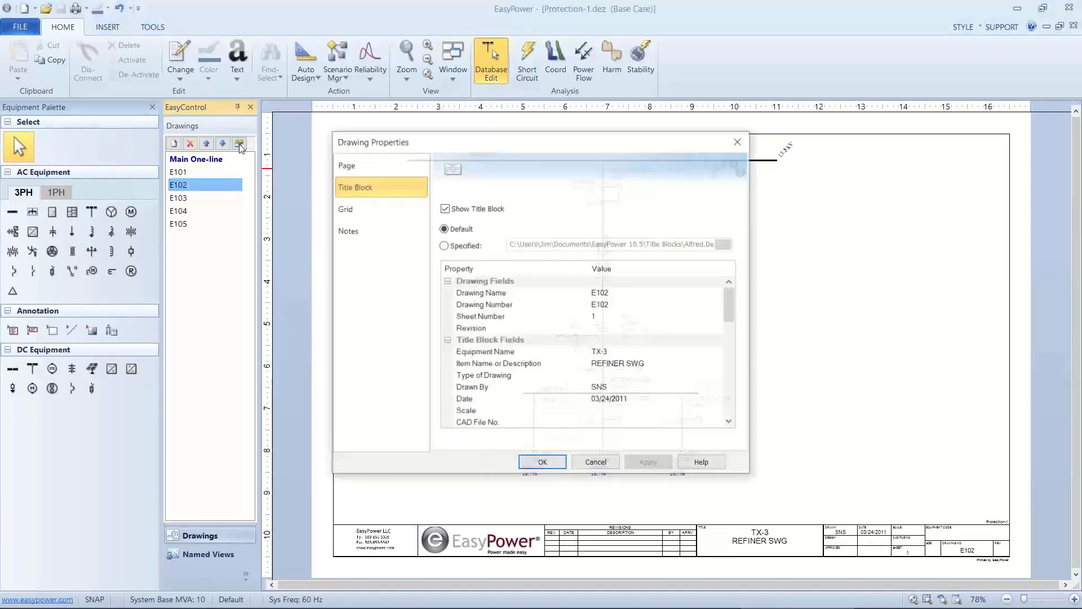
{"action": "left_click", "coordinate": [344, 171]}
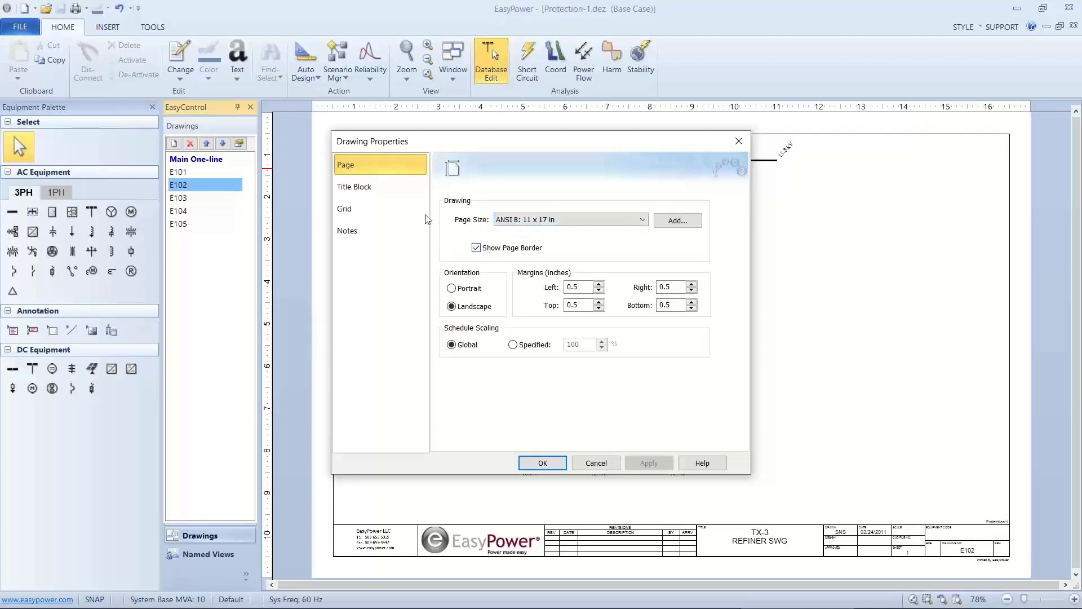
{"action": "left_click", "coordinate": [365, 187]}
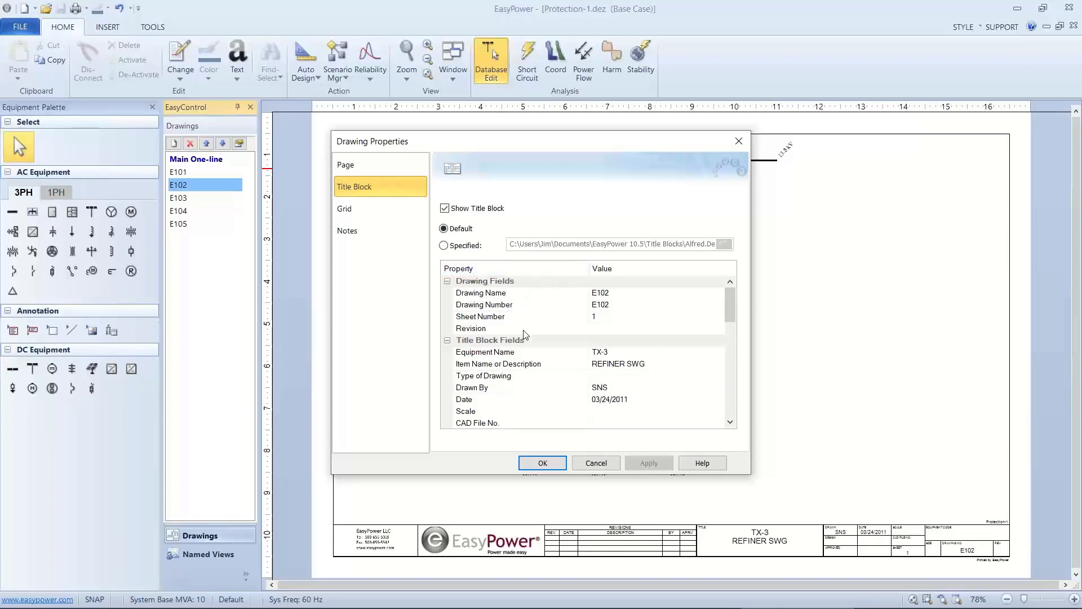
{"action": "left_click", "coordinate": [536, 344]}
{"action": "left_click", "coordinate": [535, 349]}
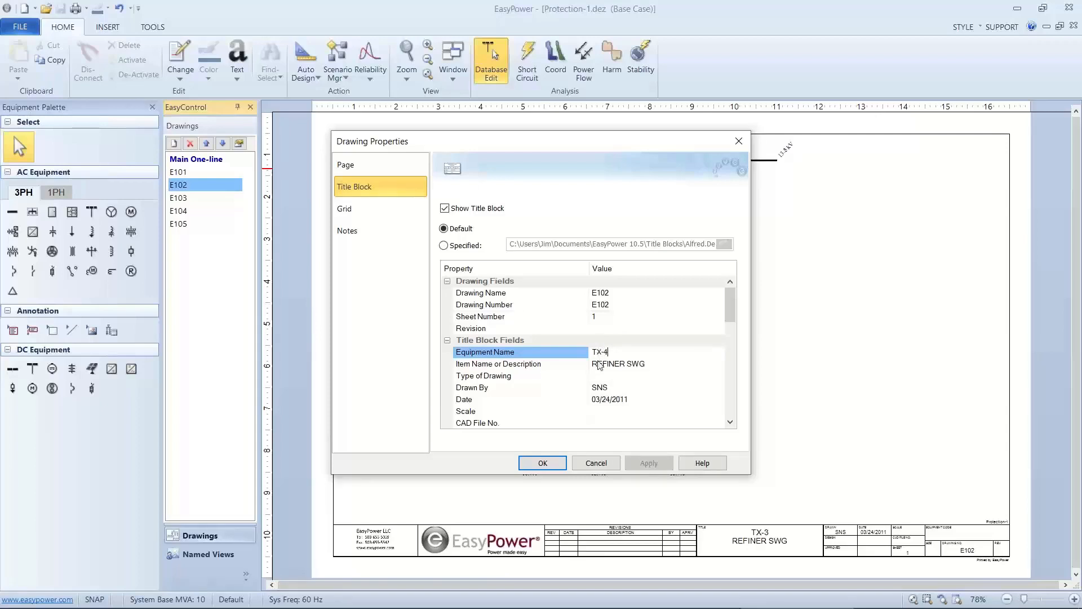
{"action": "key", "text": "Return"}
Fill in E102's Rev-1 fields with revision 34A, date 11.12.2021, description SUB ADDED and the reviser's initials, apply them and close the properties
{"action": "scroll", "coordinate": [734, 404], "scroll_direction": "down", "scroll_amount": 4}
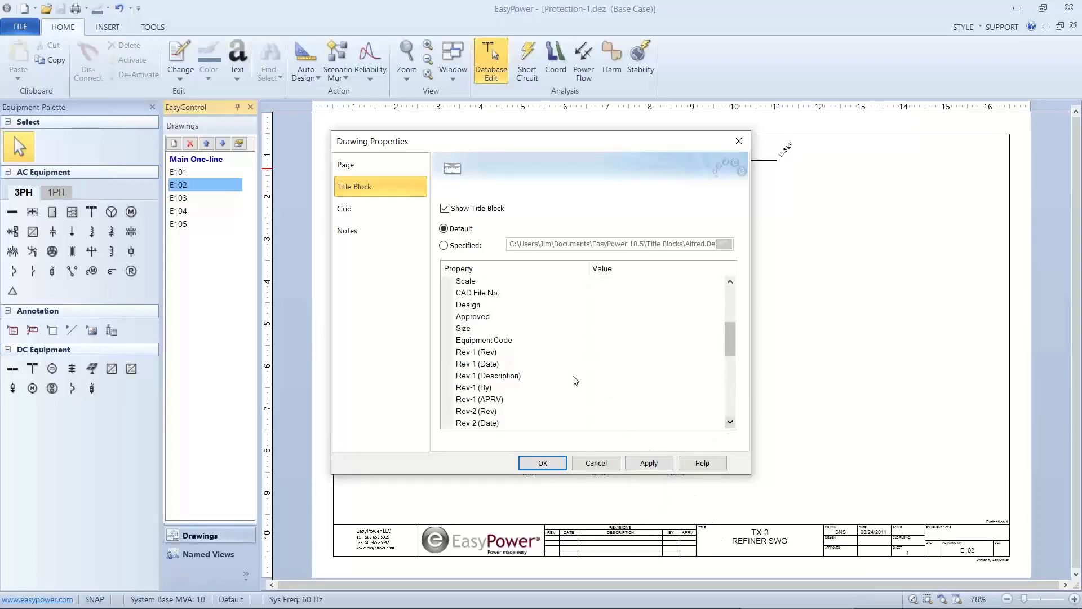
{"action": "left_click", "coordinate": [555, 364]}
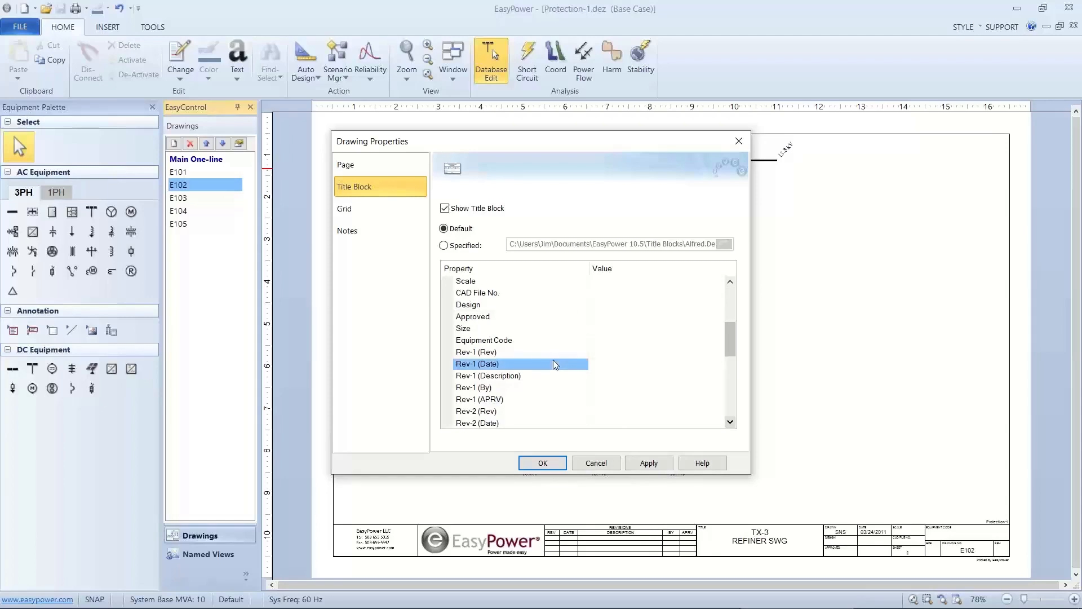
{"action": "left_click", "coordinate": [594, 353]}
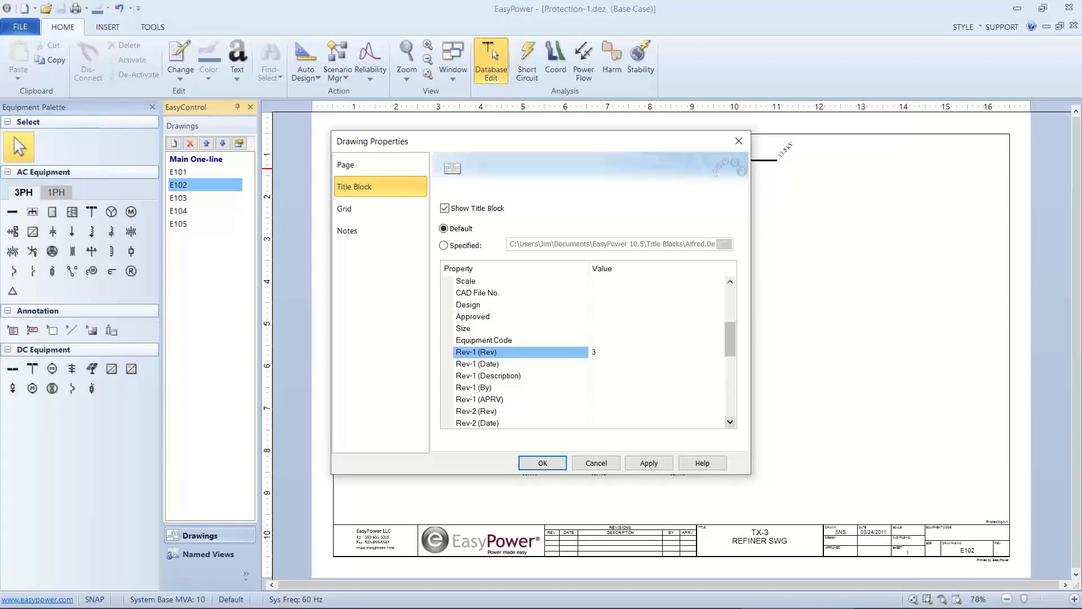
{"action": "left_click", "coordinate": [600, 363]}
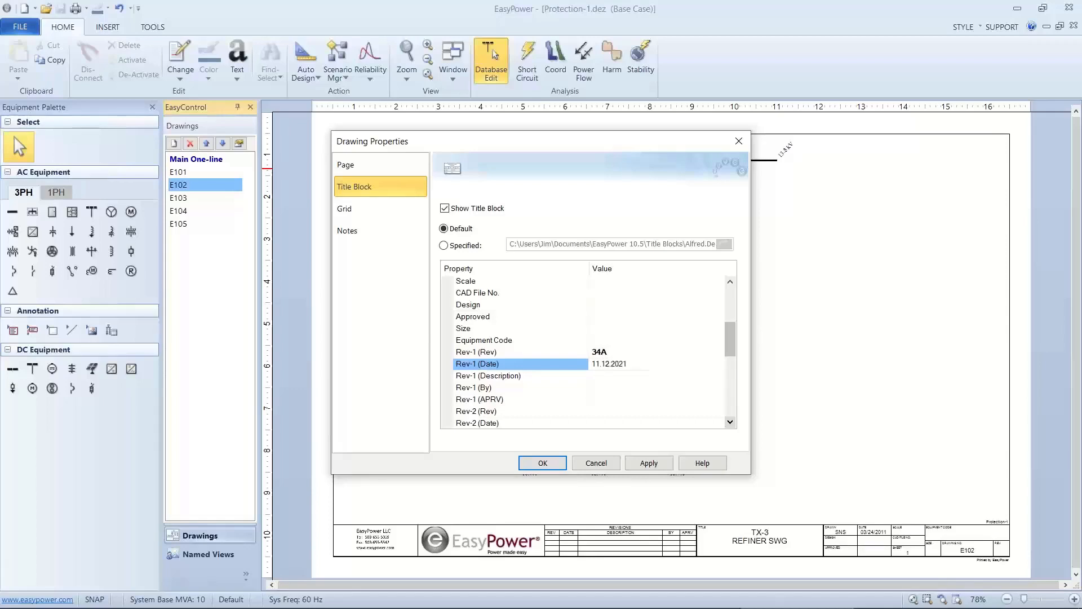
{"action": "left_click", "coordinate": [595, 376]}
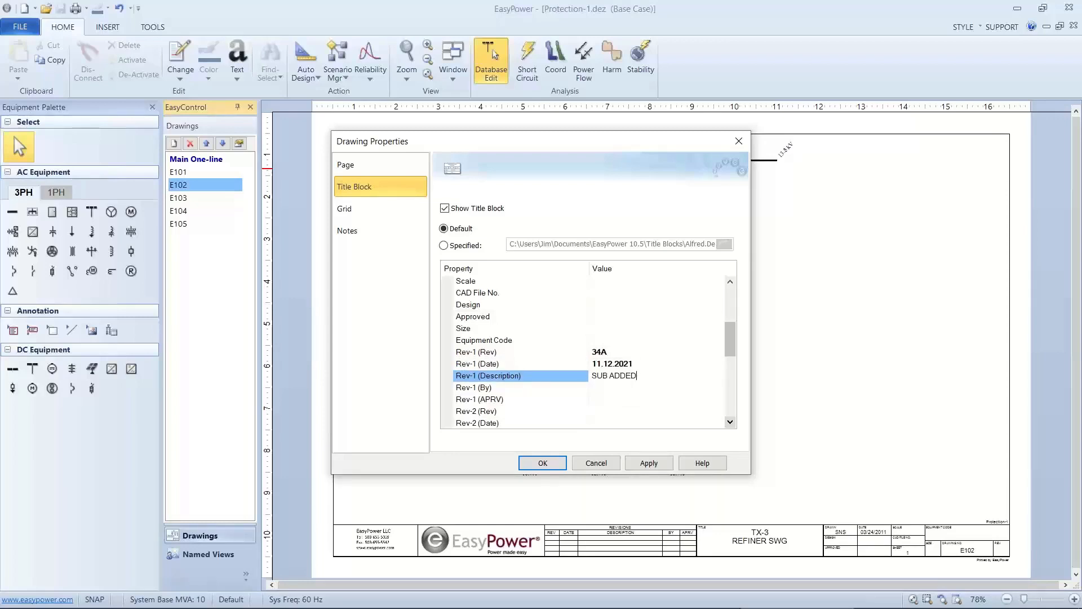
{"action": "left_click", "coordinate": [595, 387]}
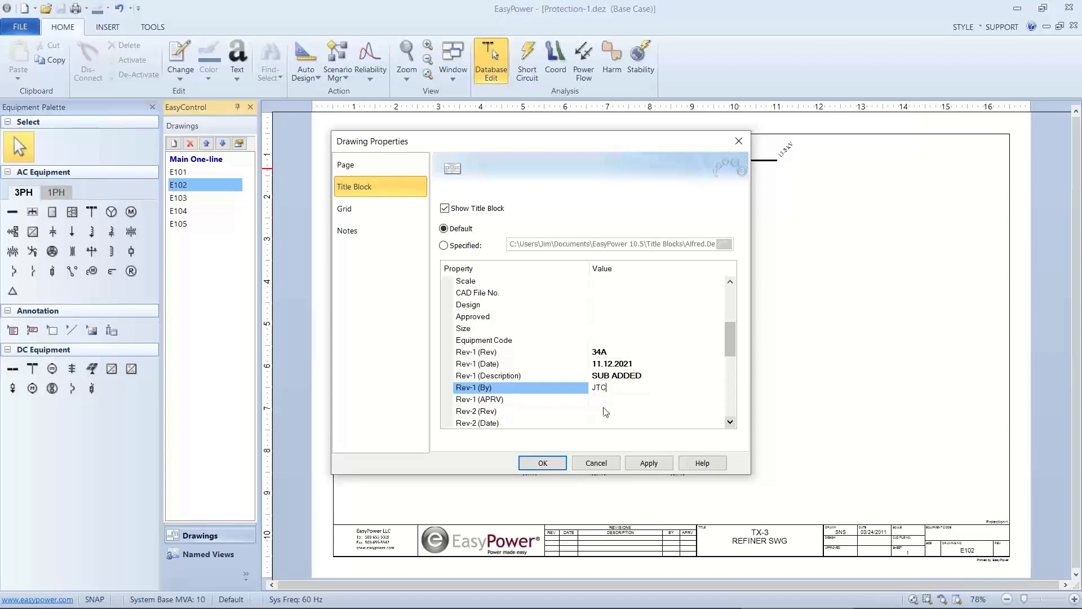
{"action": "left_click", "coordinate": [631, 462]}
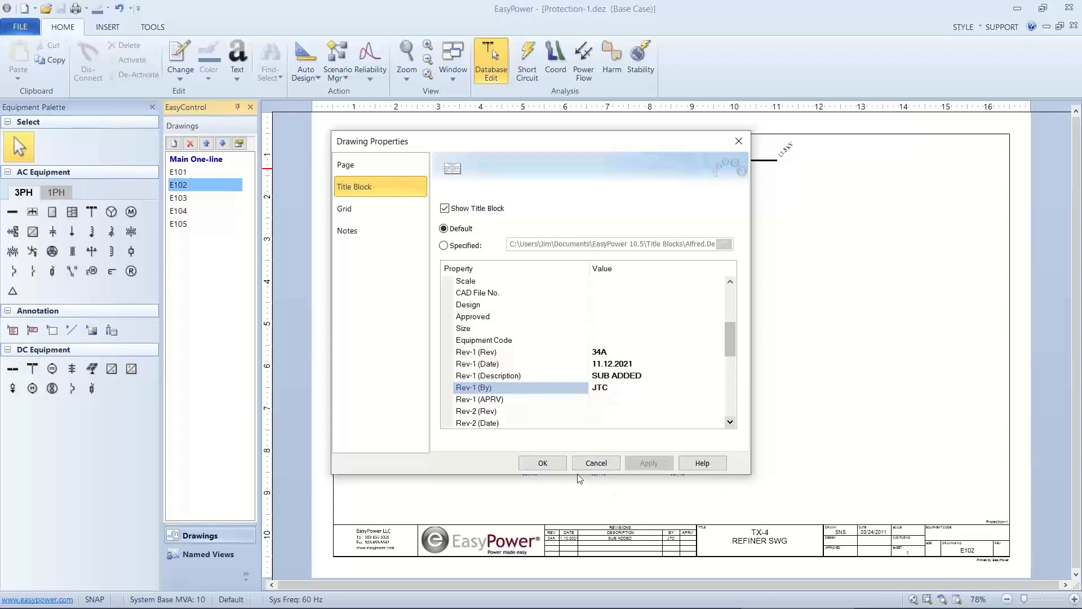
{"action": "left_click", "coordinate": [544, 463]}
Check the revision row on E102, reopen its title block properties and open the file selection for the Customer Logo
{"action": "scroll", "coordinate": [590, 502], "scroll_direction": "up", "scroll_amount": 2}
{"action": "left_click_drag", "start_coordinate": [590, 502], "coordinate": [592, 361]}
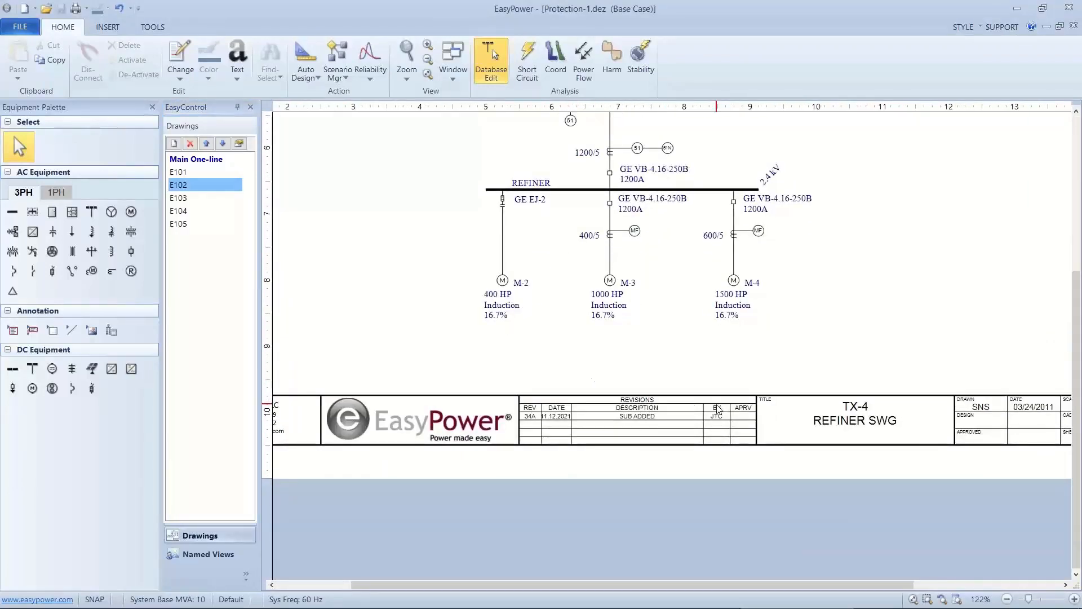
{"action": "scroll", "coordinate": [587, 336], "scroll_direction": "down", "scroll_amount": 2}
{"action": "mouse_move", "coordinate": [587, 337]}
{"action": "left_mouse_down"}
{"action": "mouse_move", "coordinate": [563, 394]}
{"action": "mouse_move", "coordinate": [557, 460]}
{"action": "left_mouse_up"}
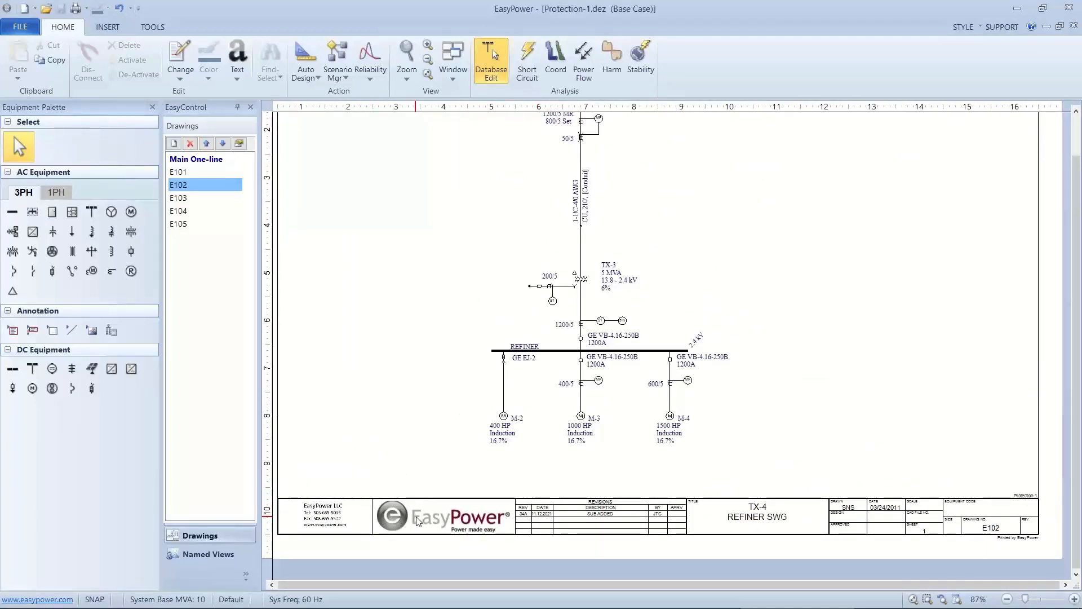
{"action": "left_click", "coordinate": [196, 186]}
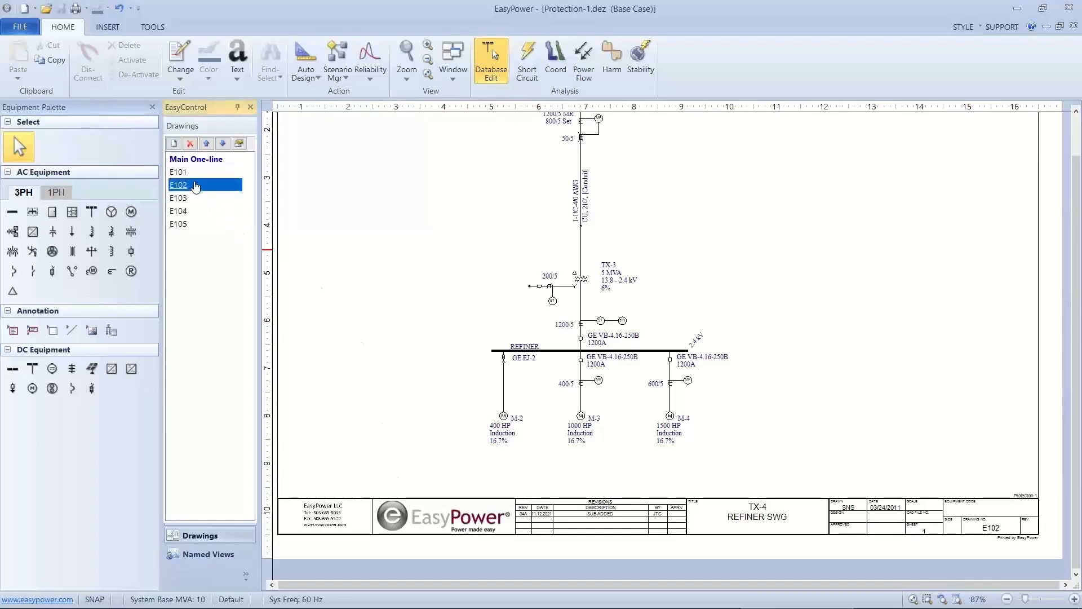
{"action": "left_click", "coordinate": [235, 148]}
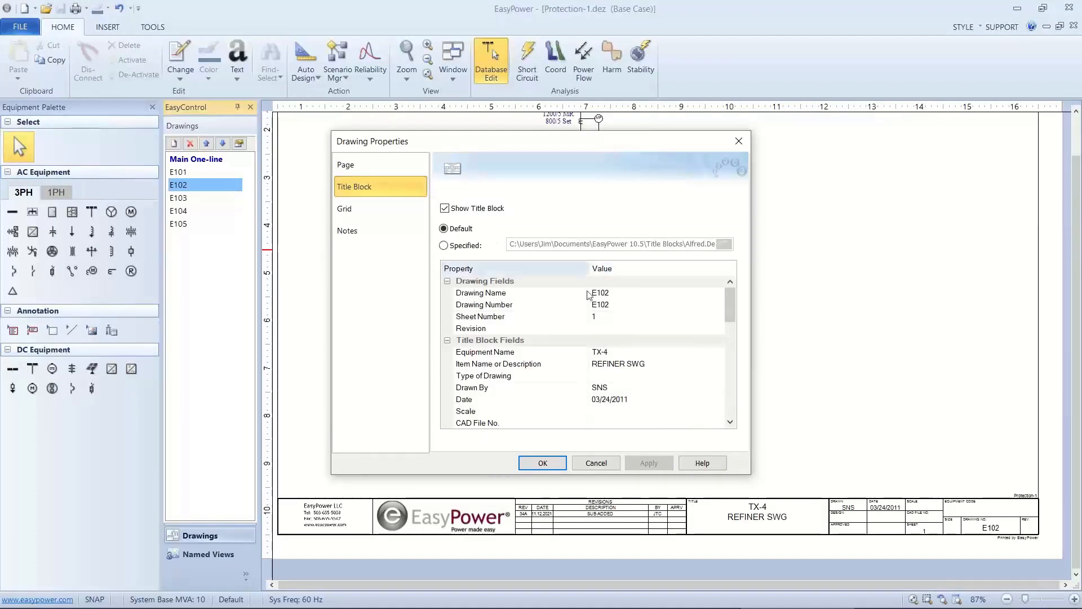
{"action": "scroll", "coordinate": [730, 401], "scroll_direction": "down", "scroll_amount": 7}
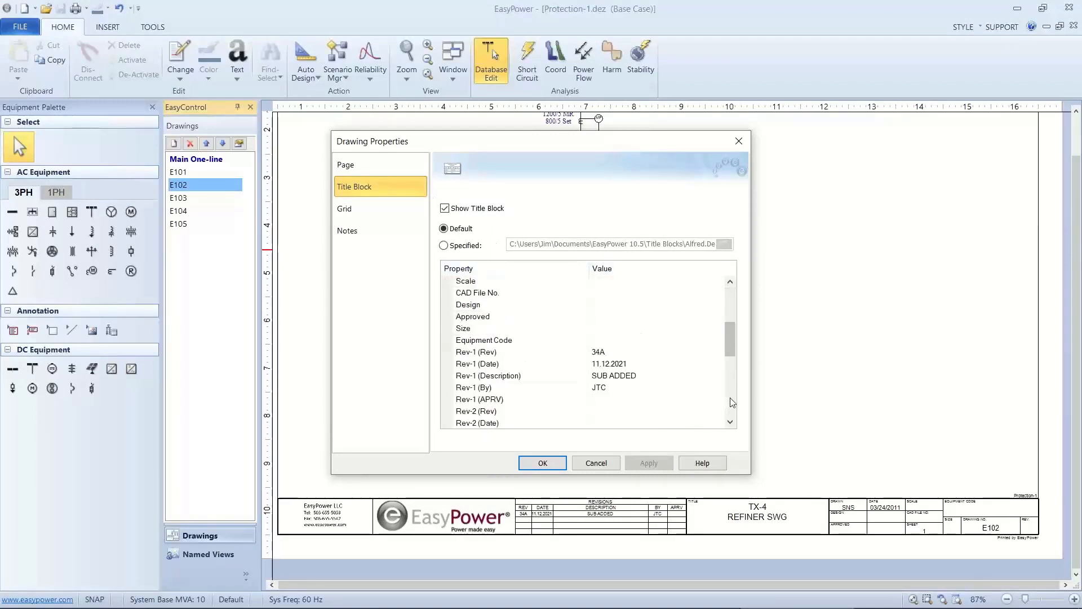
{"action": "scroll", "coordinate": [732, 383], "scroll_direction": "down", "scroll_amount": 3}
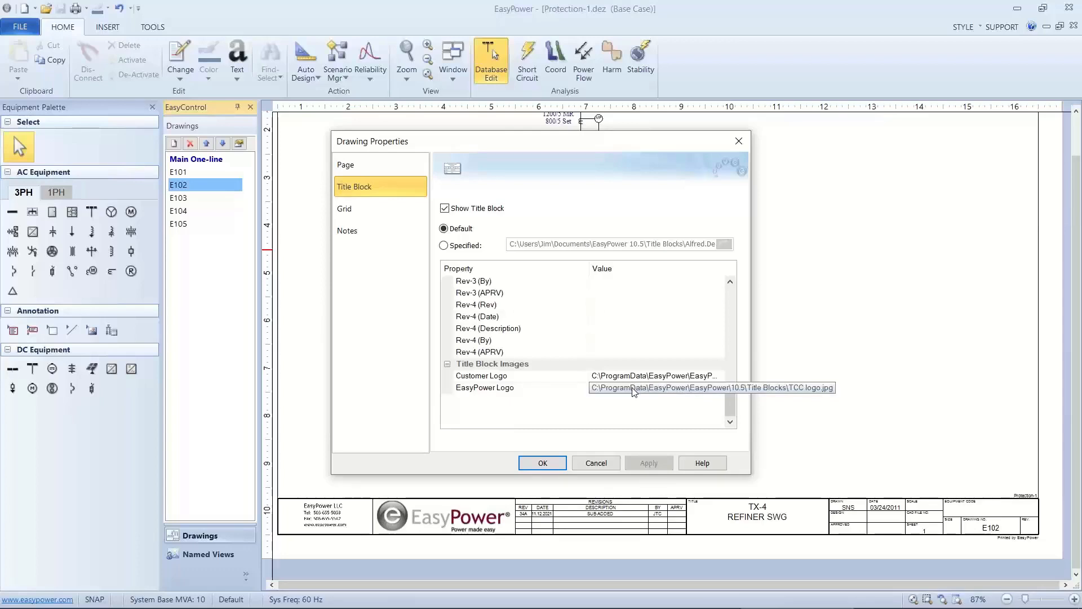
{"action": "left_click", "coordinate": [679, 382]}
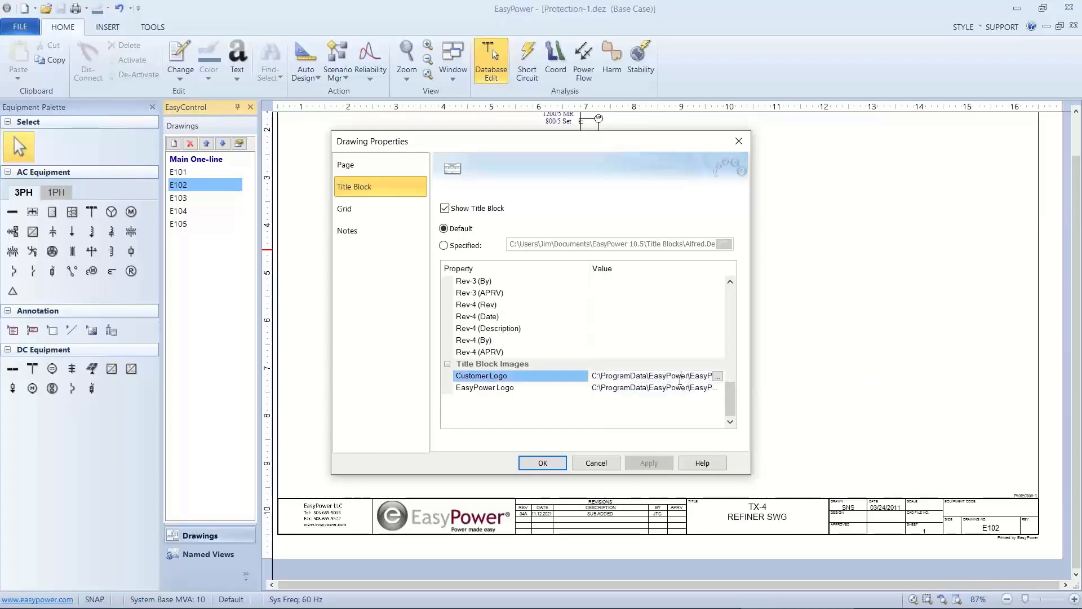
{"action": "left_click", "coordinate": [717, 376]}
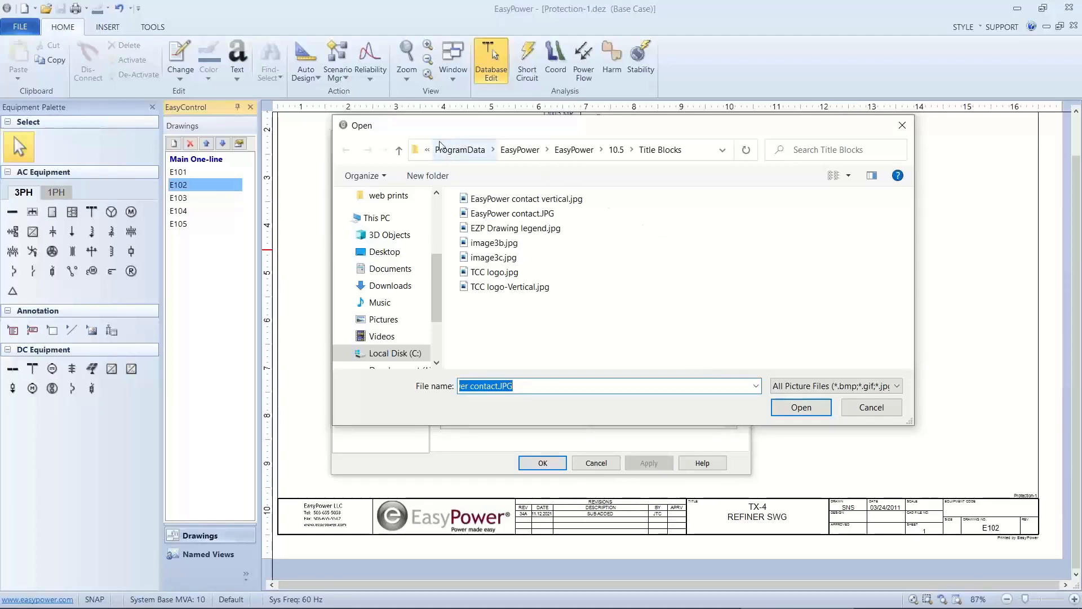
Browse to the Title Blocks folder under Documents, EasyPower 10.5
{"action": "left_click", "coordinate": [401, 151]}
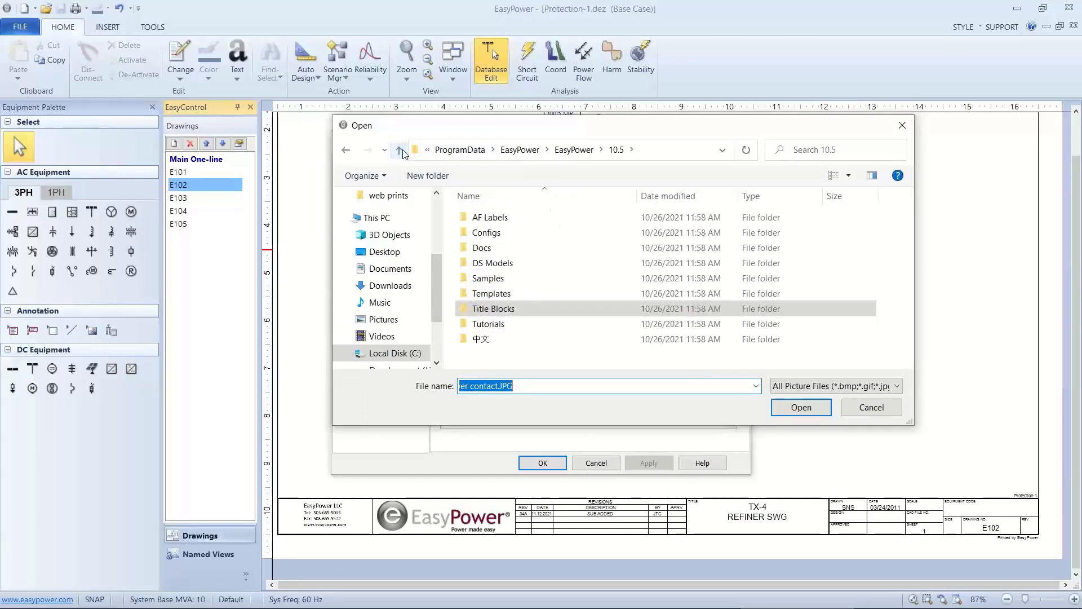
{"action": "left_click", "coordinate": [401, 151]}
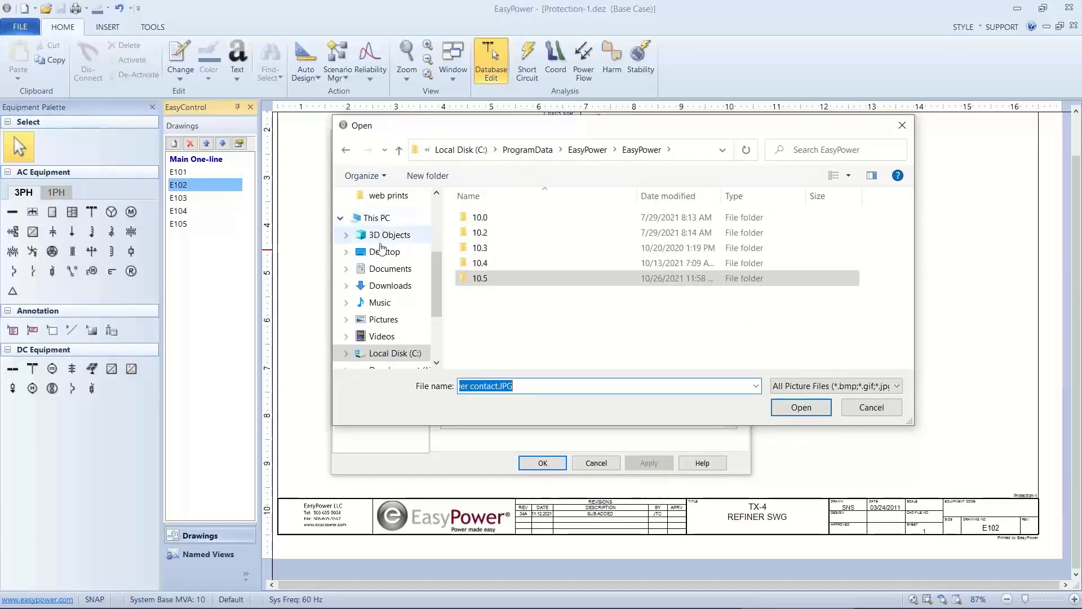
{"action": "left_click", "coordinate": [387, 268]}
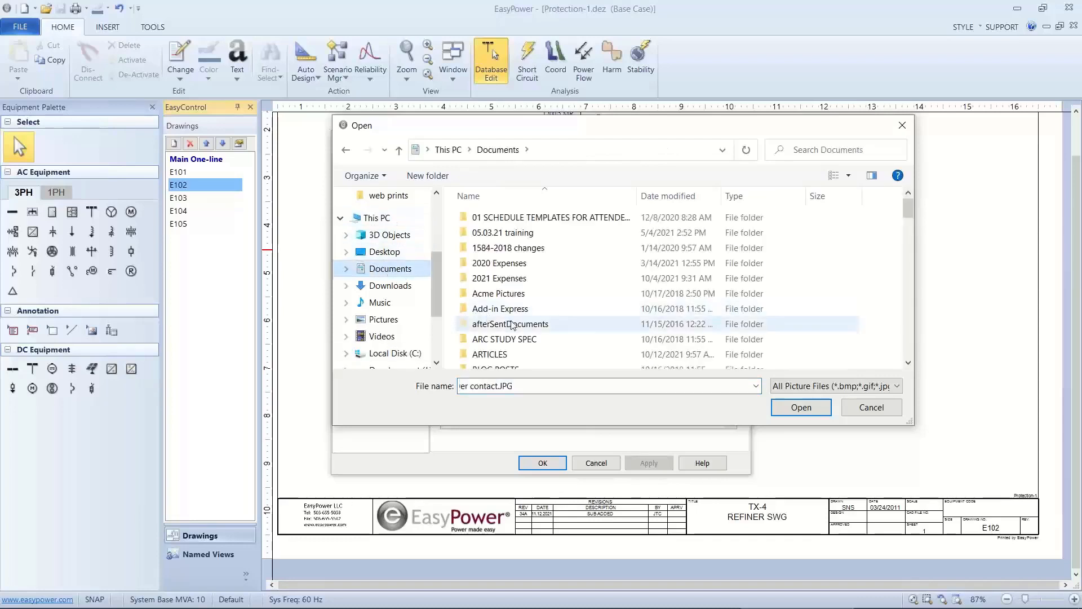
{"action": "scroll", "coordinate": [512, 326], "scroll_direction": "down", "scroll_amount": 5}
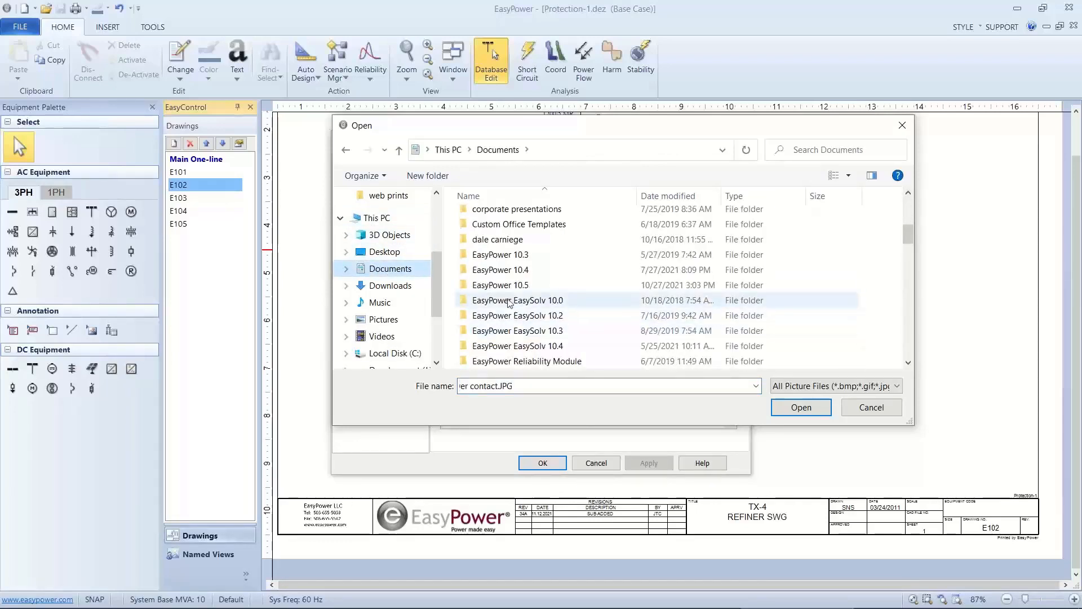
{"action": "double_click", "coordinate": [502, 285]}
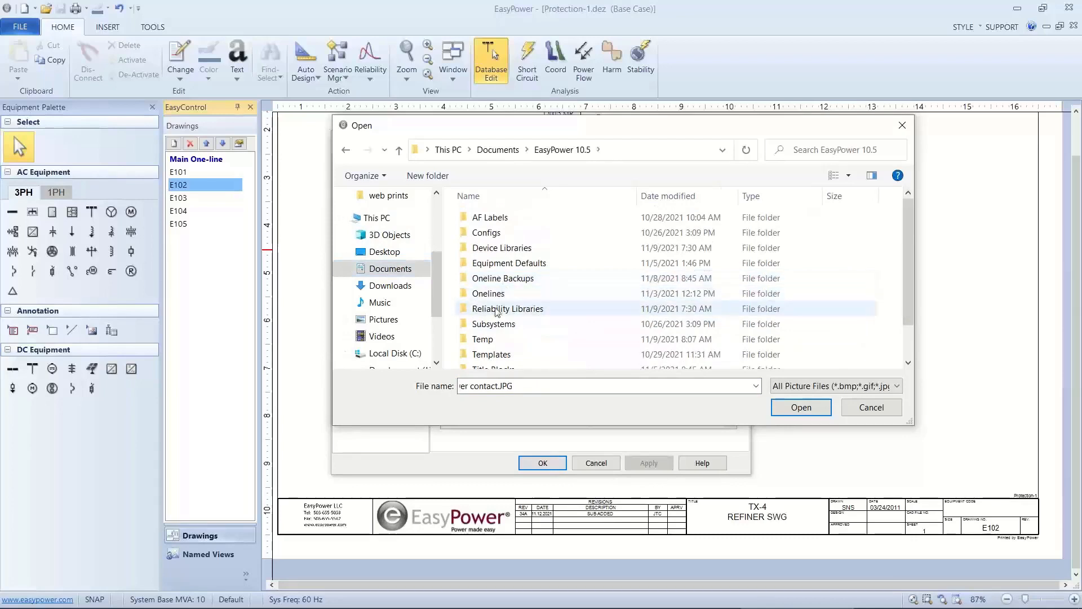
{"action": "left_click", "coordinate": [486, 355]}
{"action": "scroll", "coordinate": [486, 355], "scroll_direction": "down", "scroll_amount": 1}
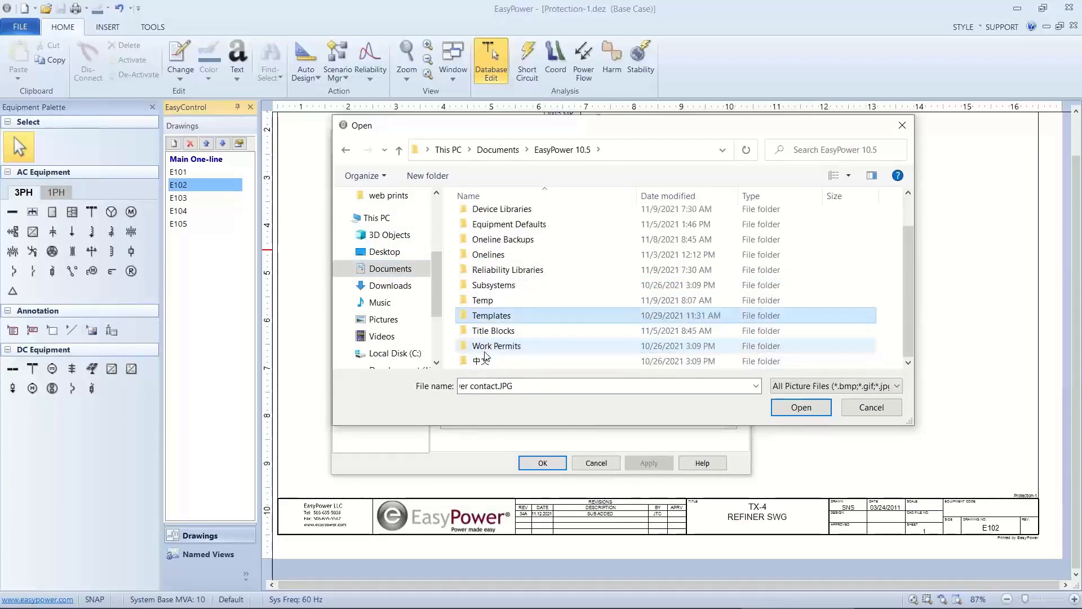
{"action": "left_click", "coordinate": [494, 333]}
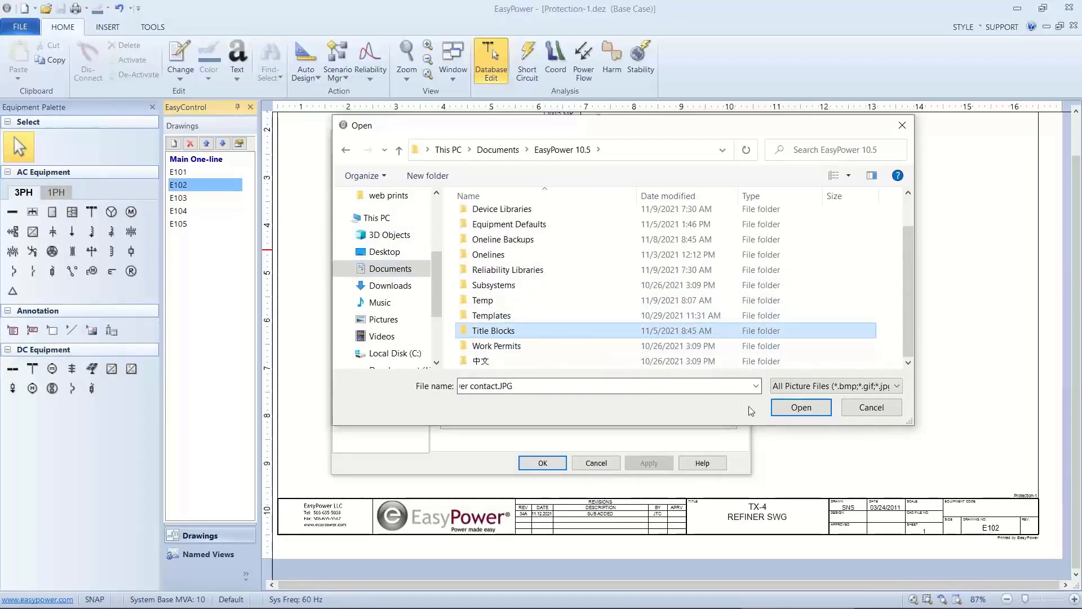
{"action": "left_click", "coordinate": [782, 406]}
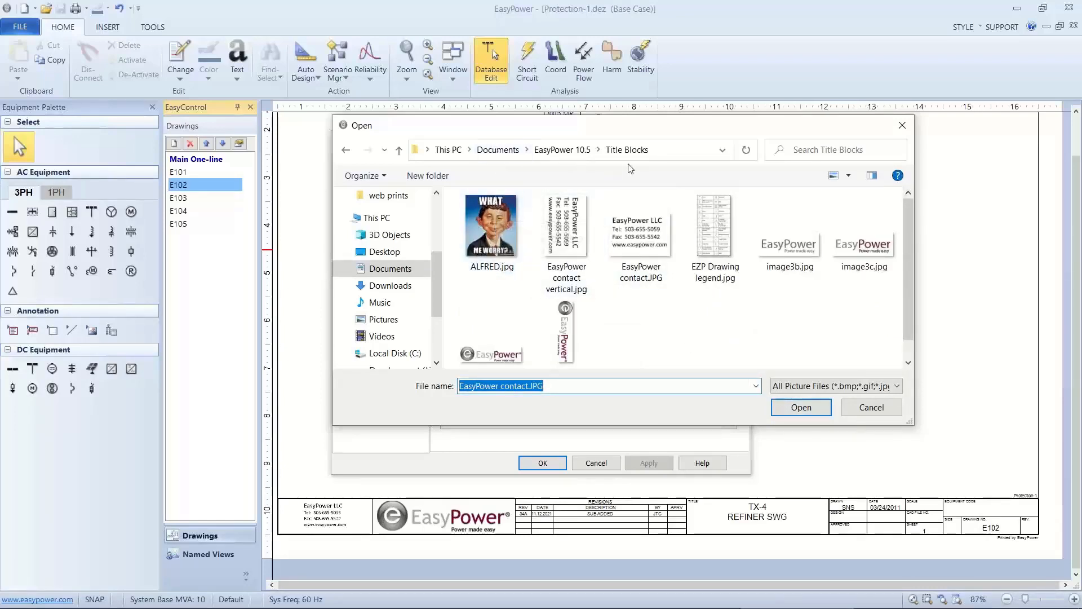
Choose ALFRED.jpg as the customer logo of E102's title block, apply it and close the drawing properties
{"action": "left_click", "coordinate": [499, 212]}
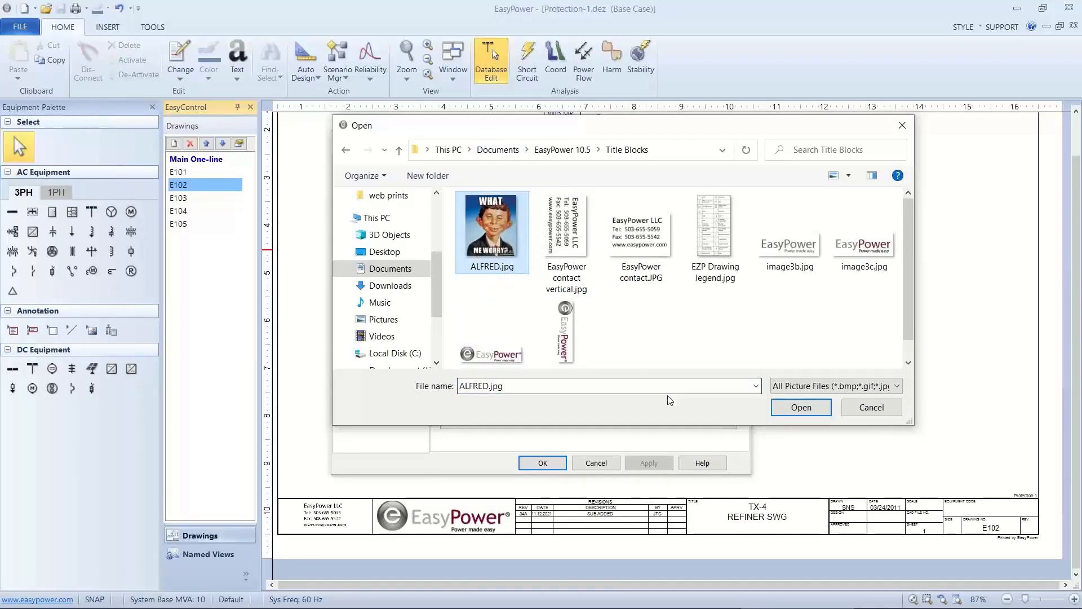
{"action": "left_click", "coordinate": [780, 408]}
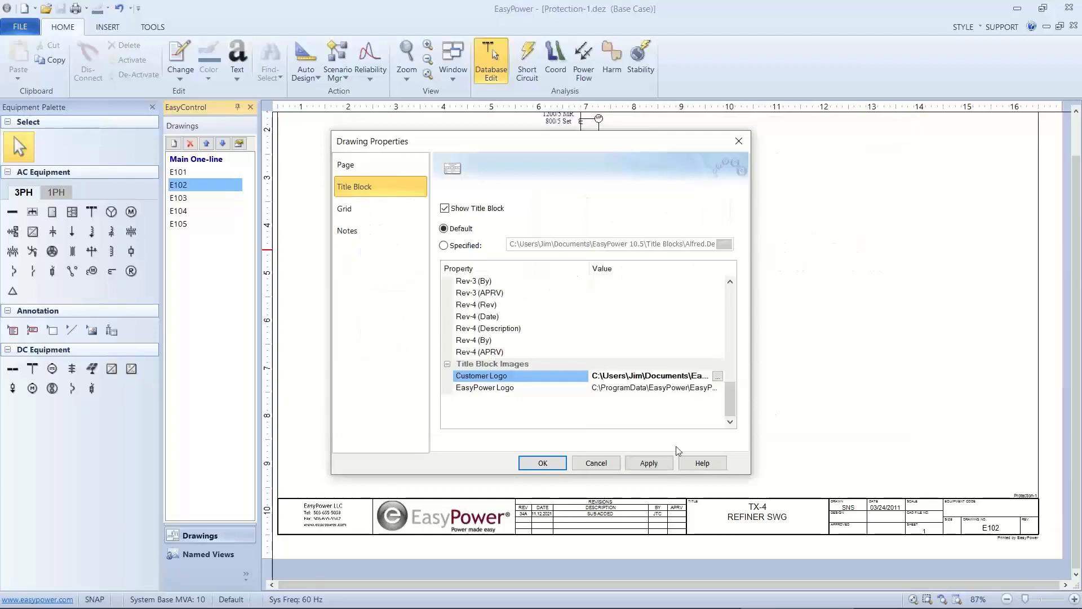
{"action": "left_click", "coordinate": [648, 463]}
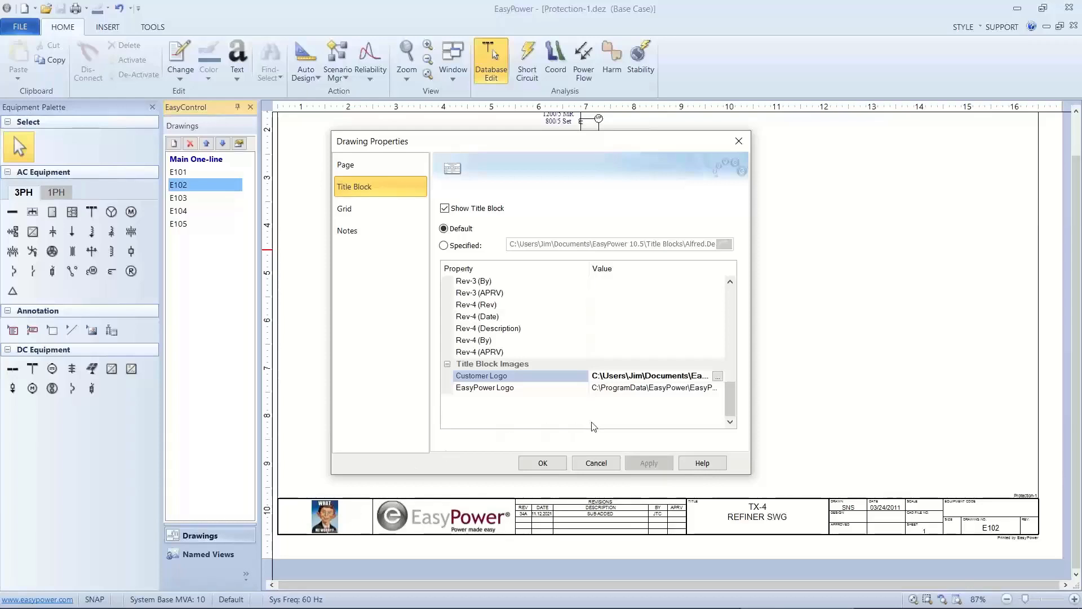
{"action": "left_click", "coordinate": [543, 463]}
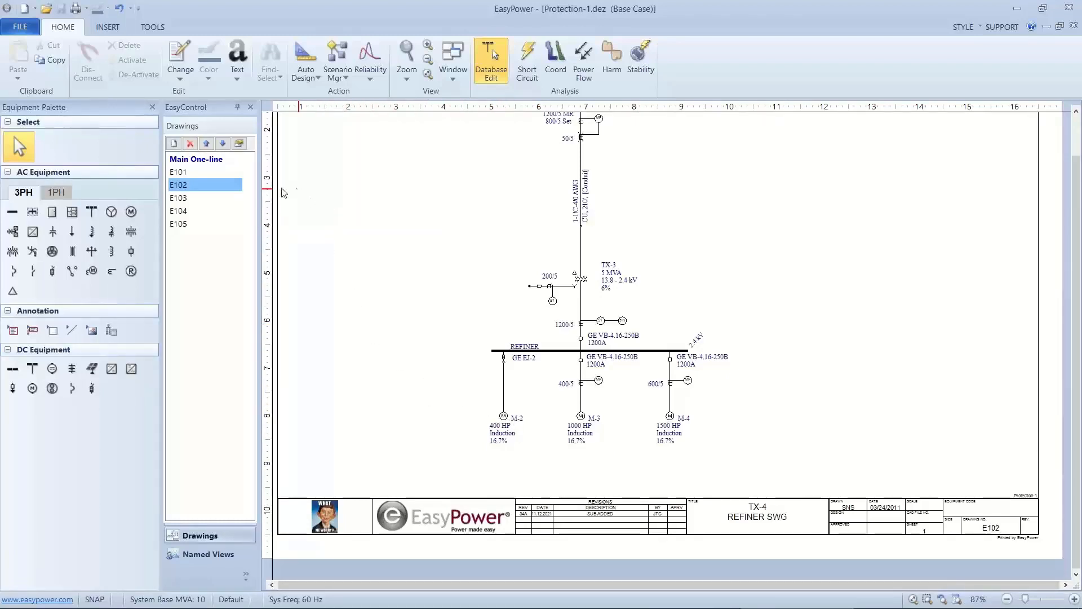
Compare the title blocks of drawings E103 and E104 with E102's and return to E102
{"action": "left_click", "coordinate": [182, 198]}
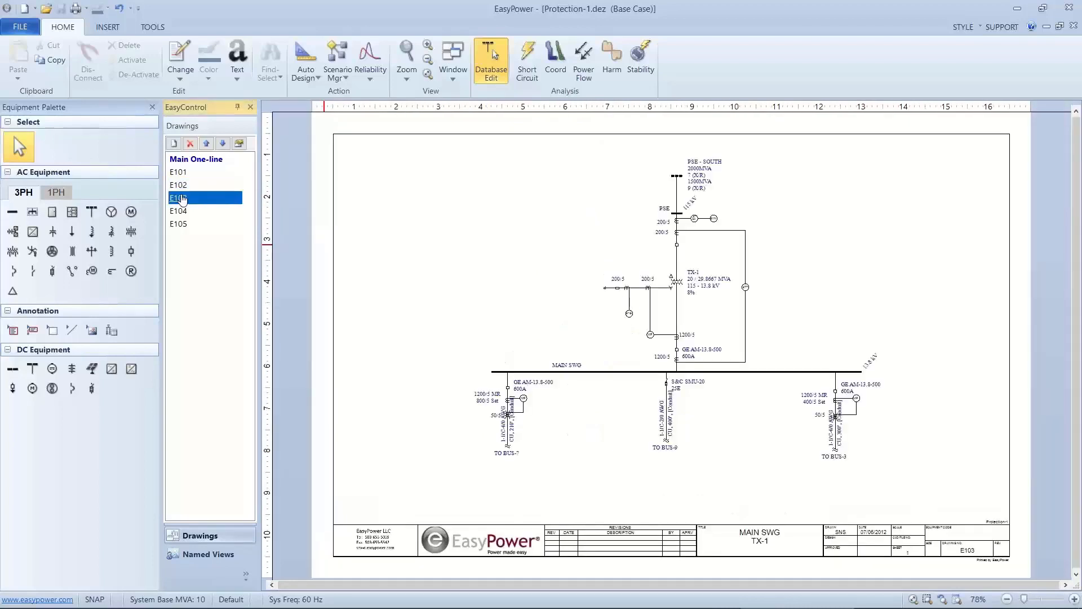
{"action": "left_click", "coordinate": [180, 212]}
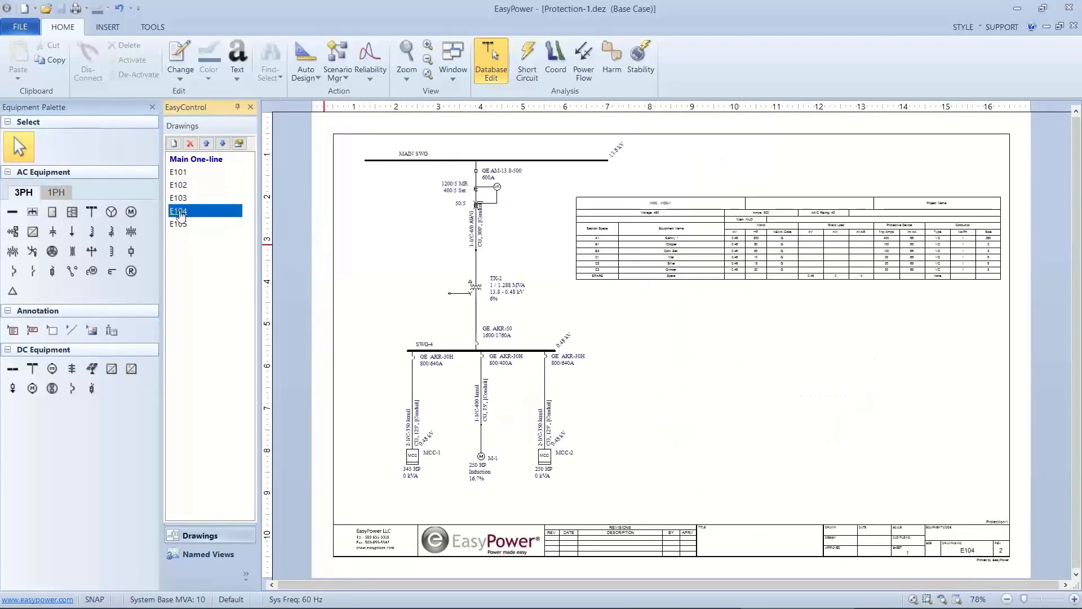
{"action": "left_click", "coordinate": [181, 200]}
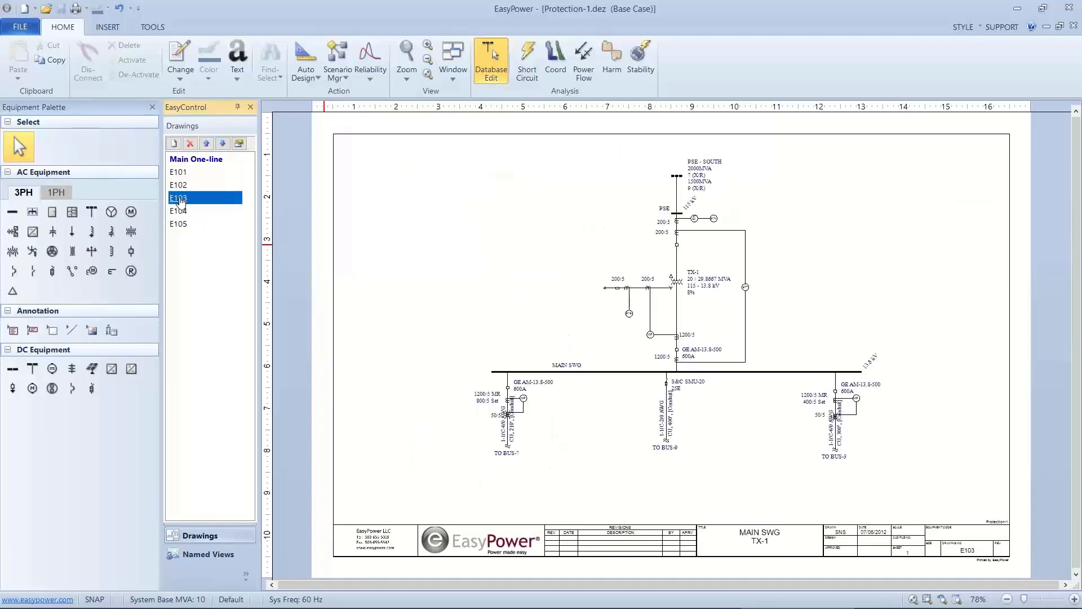
{"action": "left_click", "coordinate": [181, 189]}
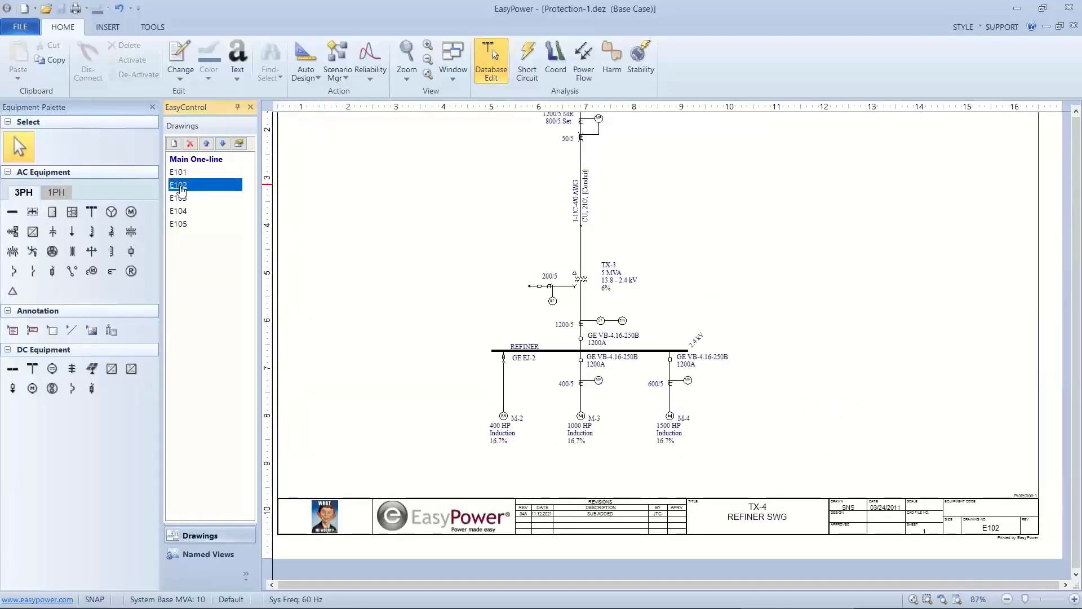
Switch E102's title block from the default to the specified template Detailed-8.5x11-Vertical.eztbkd, apply it and check the drawing
{"action": "left_click", "coordinate": [239, 145]}
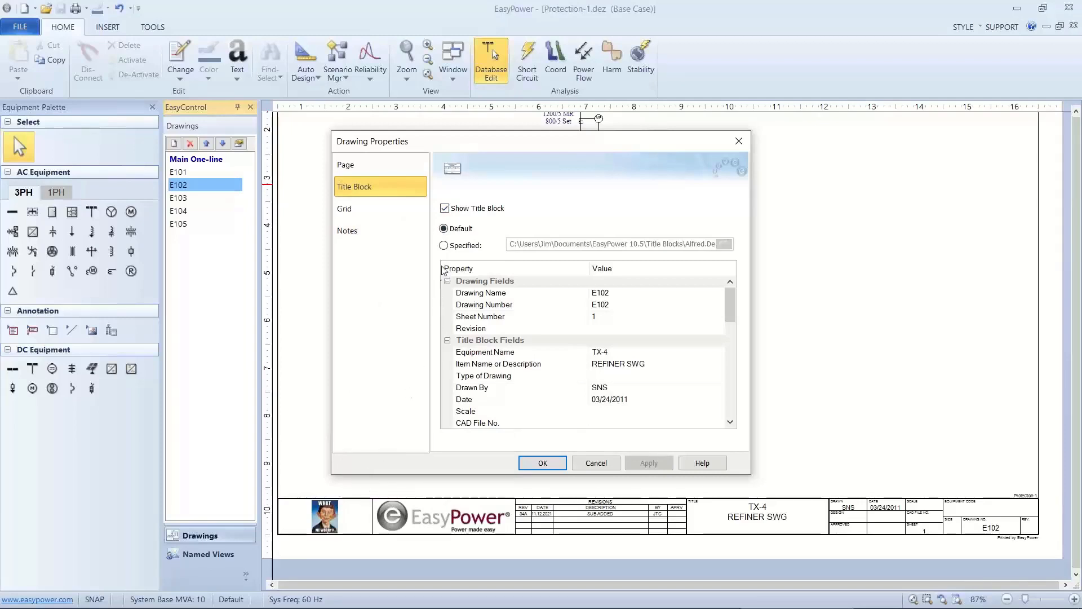
{"action": "left_click", "coordinate": [444, 246]}
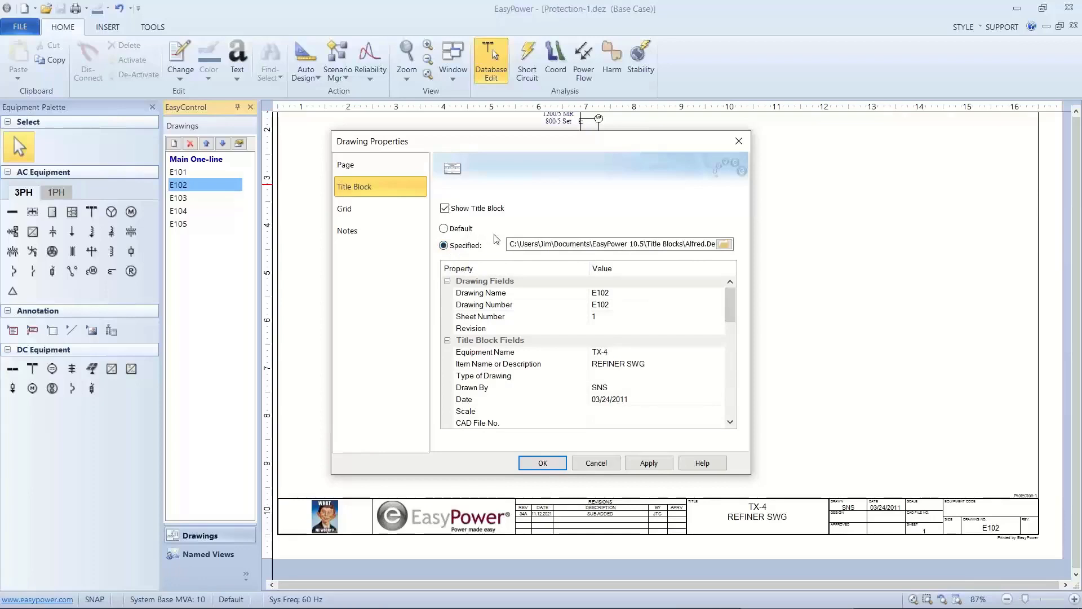
{"action": "left_click", "coordinate": [724, 244]}
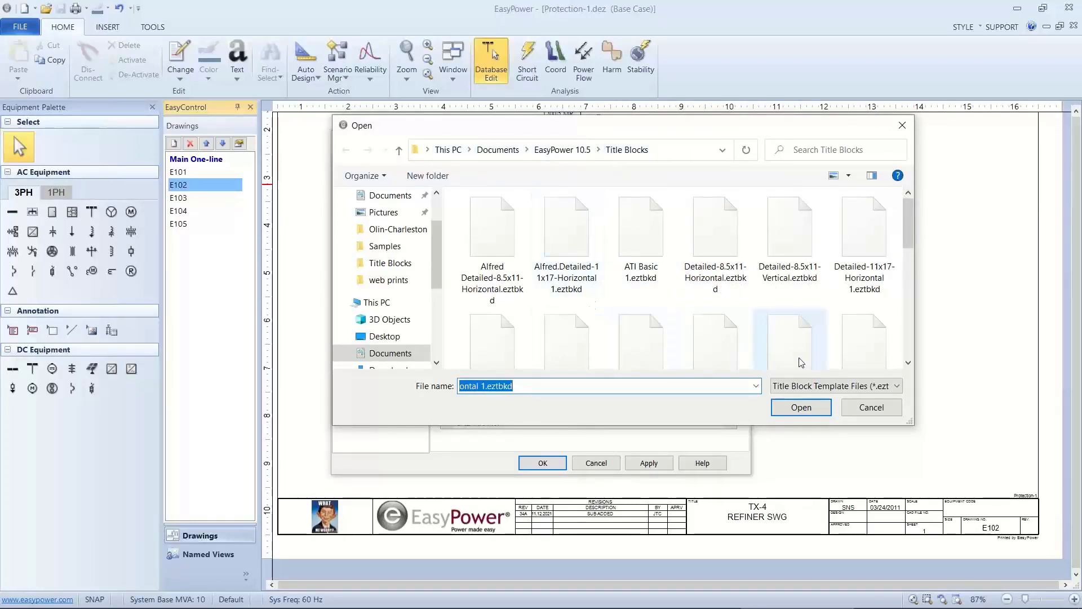
{"action": "left_click", "coordinate": [909, 350]}
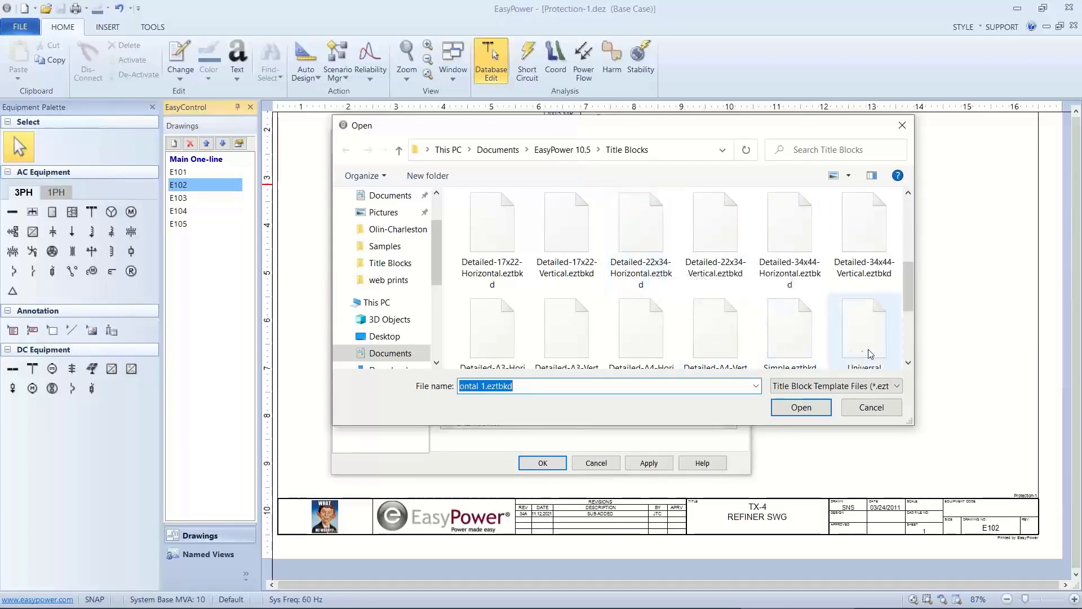
{"action": "left_click", "coordinate": [905, 352]}
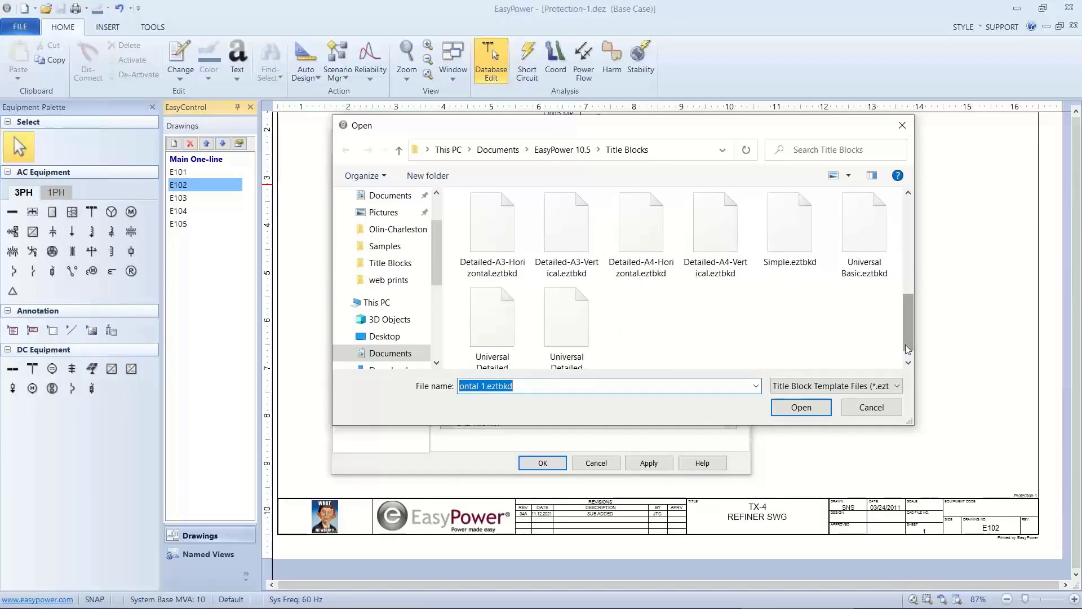
{"action": "left_click_drag", "start_coordinate": [908, 350], "coordinate": [895, 259]}
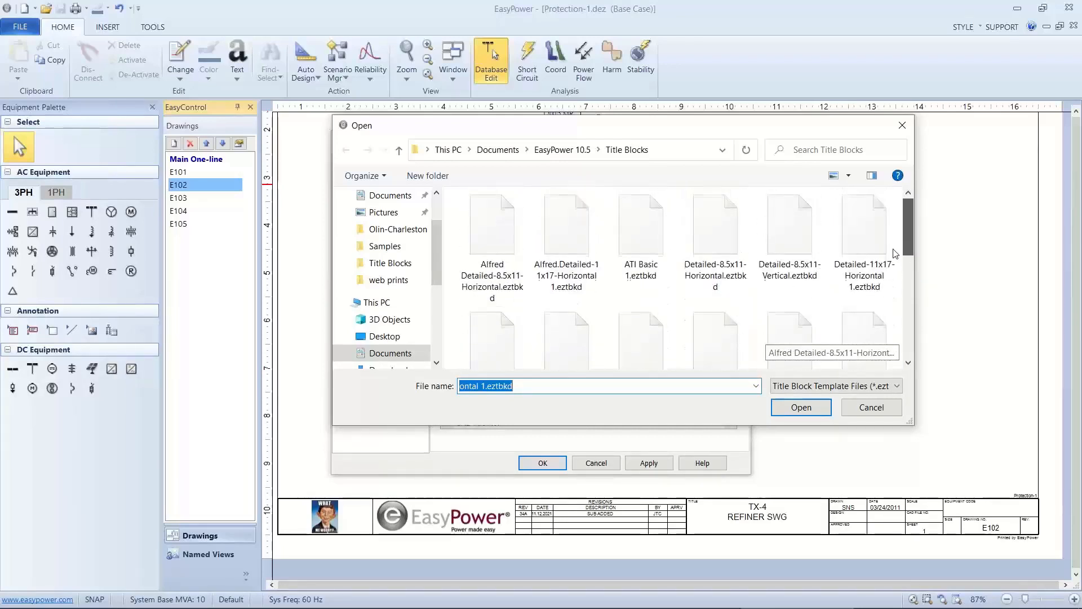
{"action": "left_click", "coordinate": [807, 259]}
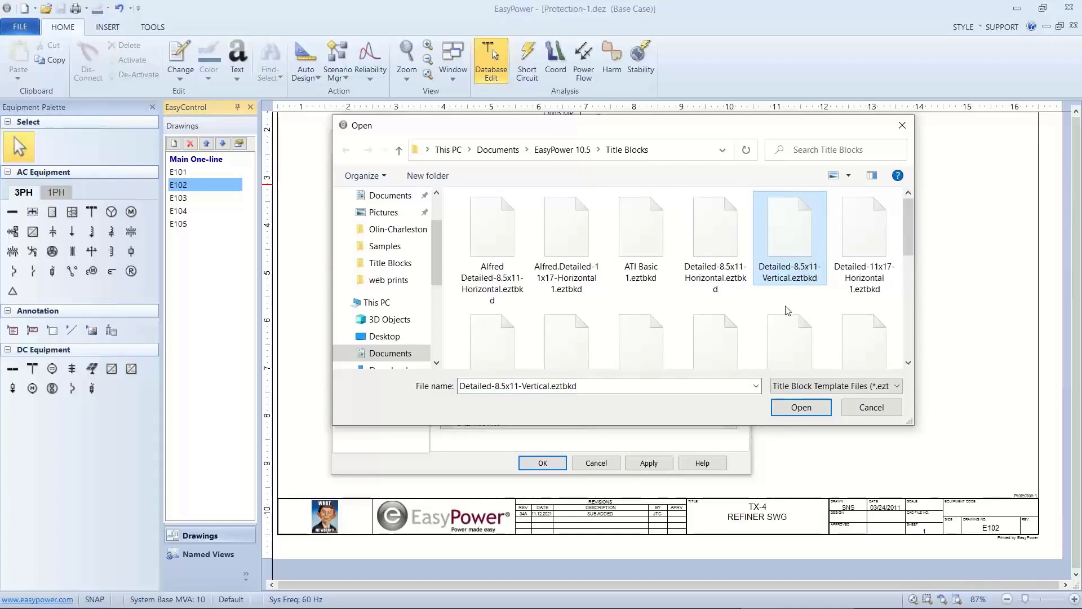
{"action": "left_click", "coordinate": [795, 407]}
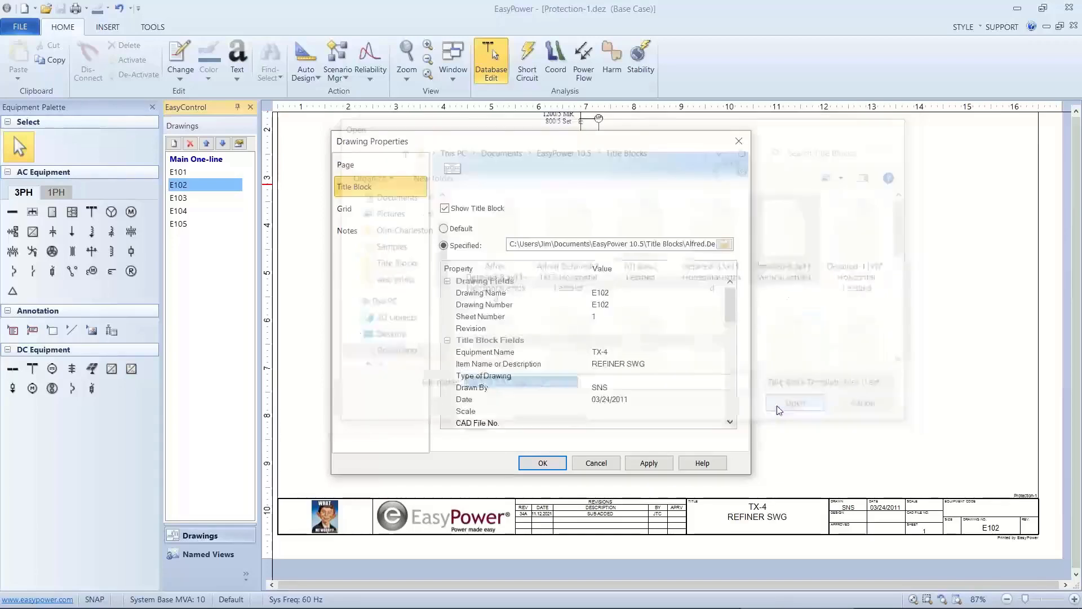
{"action": "left_click", "coordinate": [649, 462]}
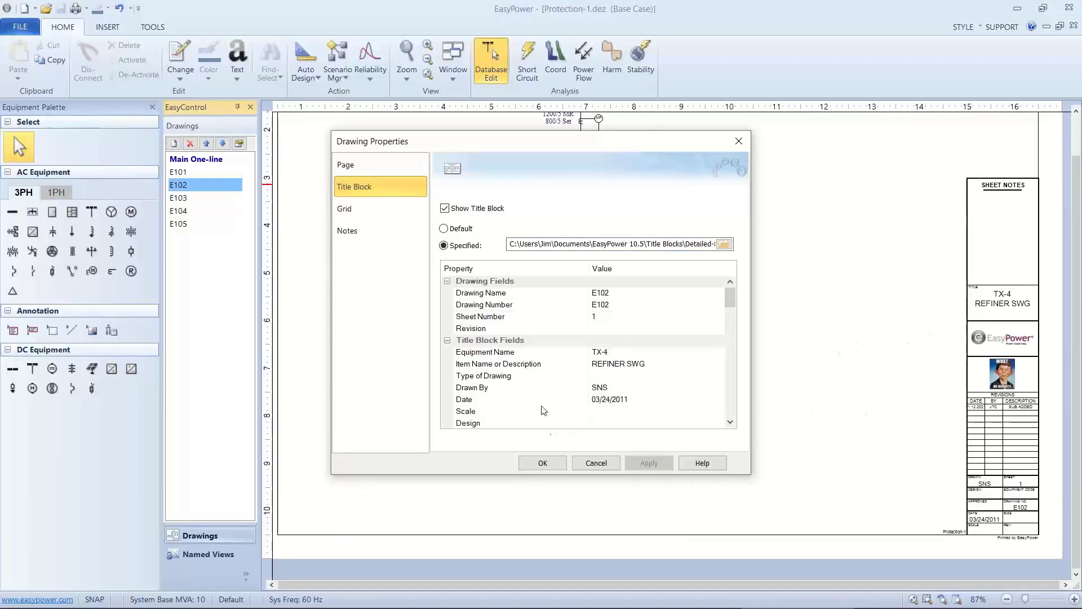
{"action": "mouse_move", "coordinate": [567, 158]}
{"action": "left_mouse_down"}
{"action": "mouse_move", "coordinate": [539, 273]}
{"action": "mouse_move", "coordinate": [488, 370]}
{"action": "mouse_move", "coordinate": [272, 390]}
{"action": "left_mouse_up"}
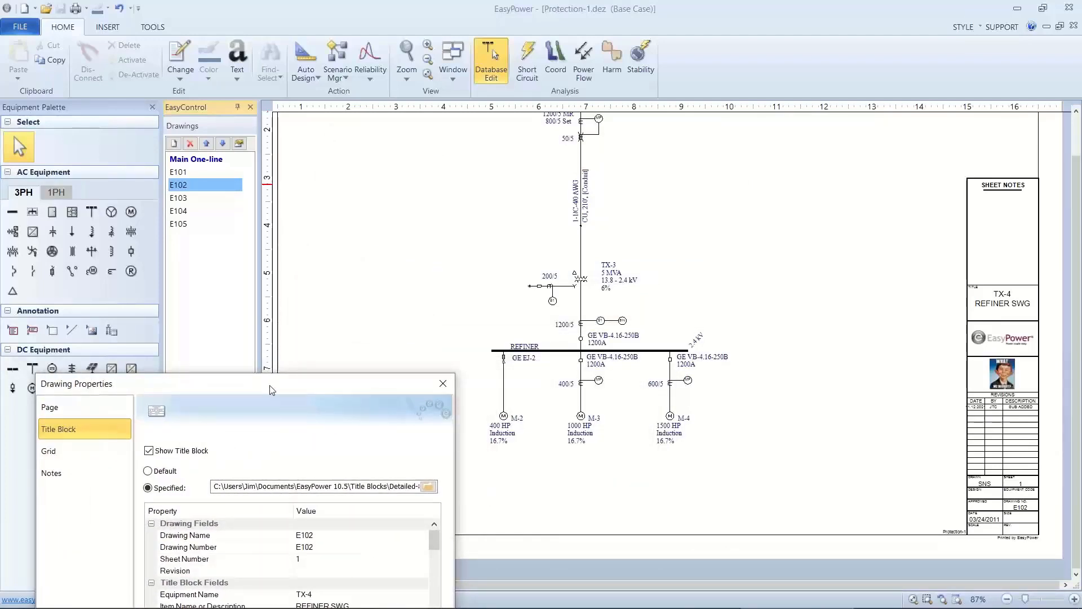
{"action": "mouse_move", "coordinate": [272, 389]}
{"action": "left_mouse_down"}
{"action": "mouse_move", "coordinate": [424, 327]}
{"action": "mouse_move", "coordinate": [527, 194]}
{"action": "mouse_move", "coordinate": [564, 110]}
{"action": "left_mouse_up"}
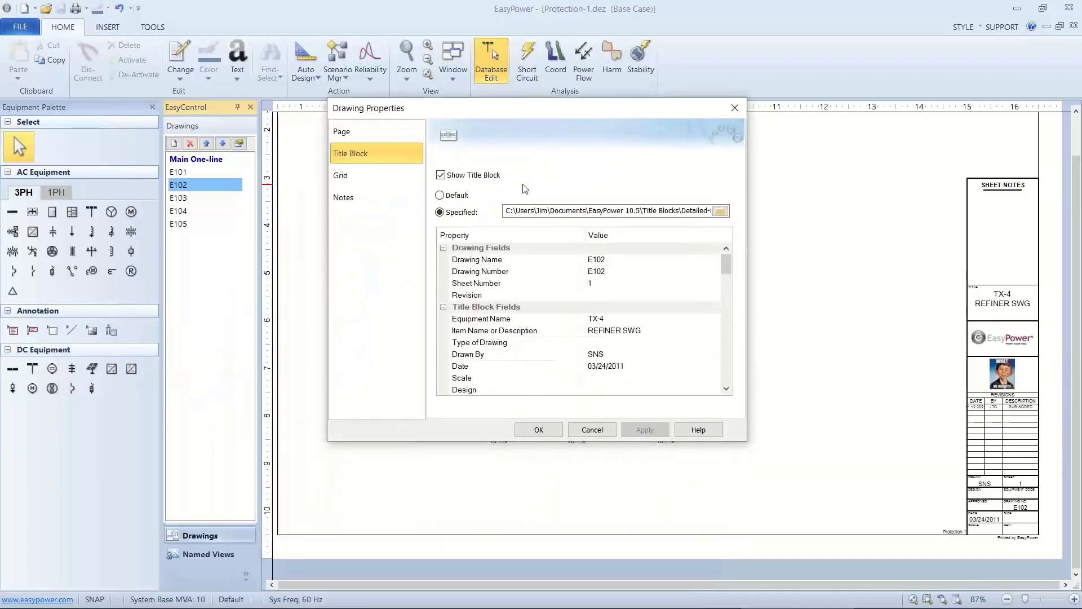
Apply the template Alfred Detailed-8.5x11-Horizontal.eztbkd to E102's title block and review its revision and image fields
{"action": "left_click", "coordinate": [720, 213]}
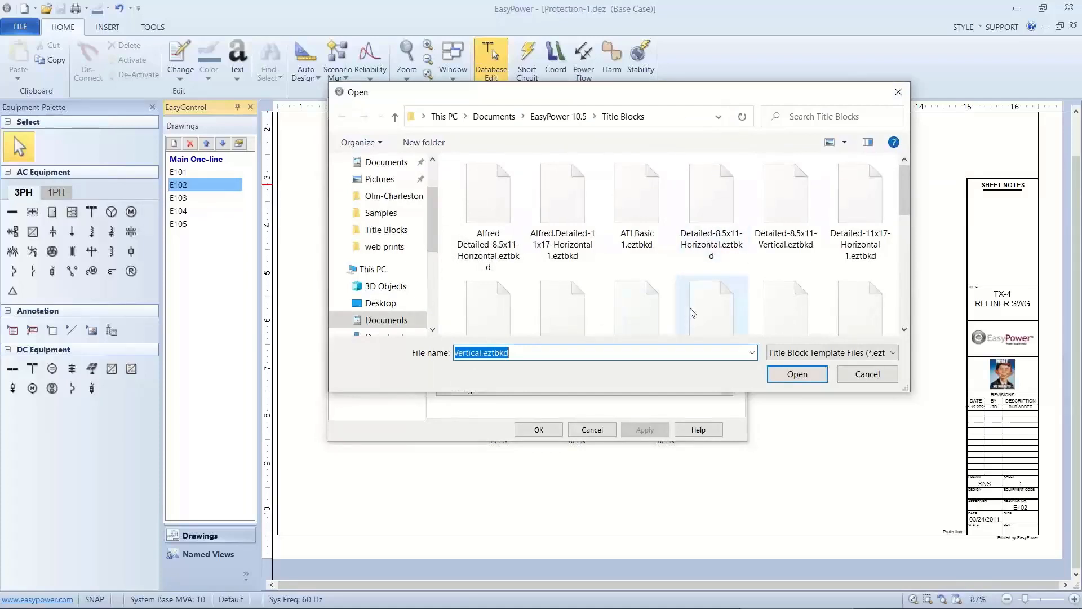
{"action": "scroll", "coordinate": [896, 305], "scroll_direction": "down", "scroll_amount": 2}
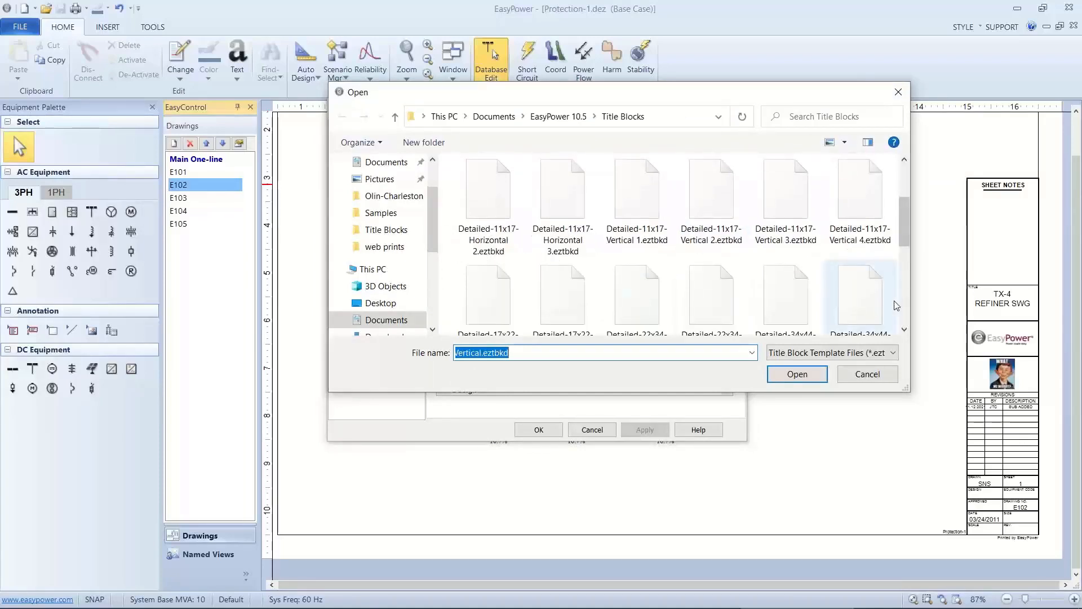
{"action": "left_click", "coordinate": [898, 302]}
{"action": "left_click", "coordinate": [901, 301]}
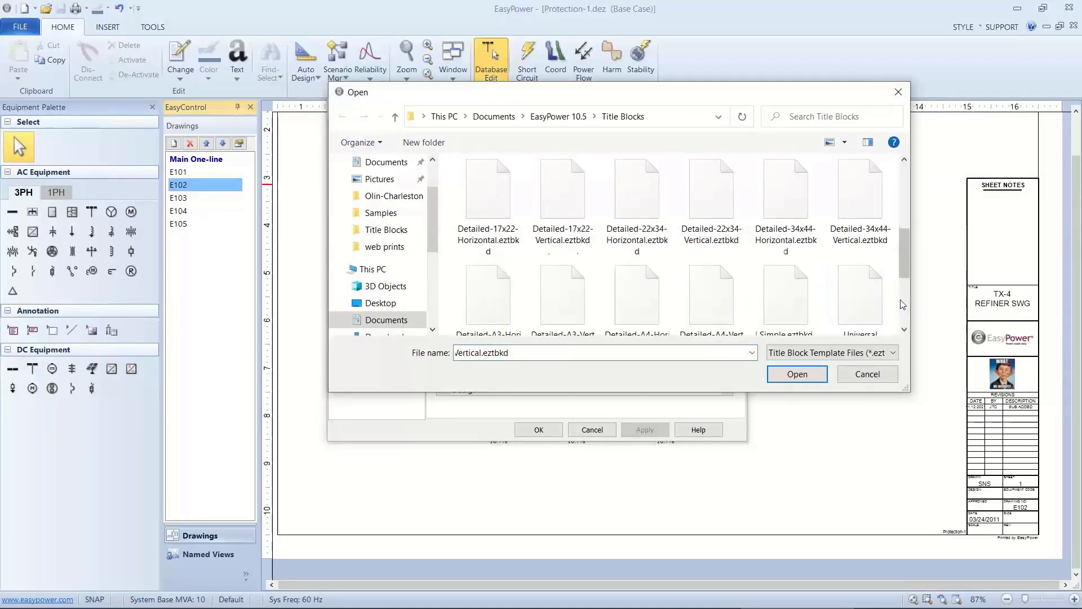
{"action": "left_click", "coordinate": [778, 306]}
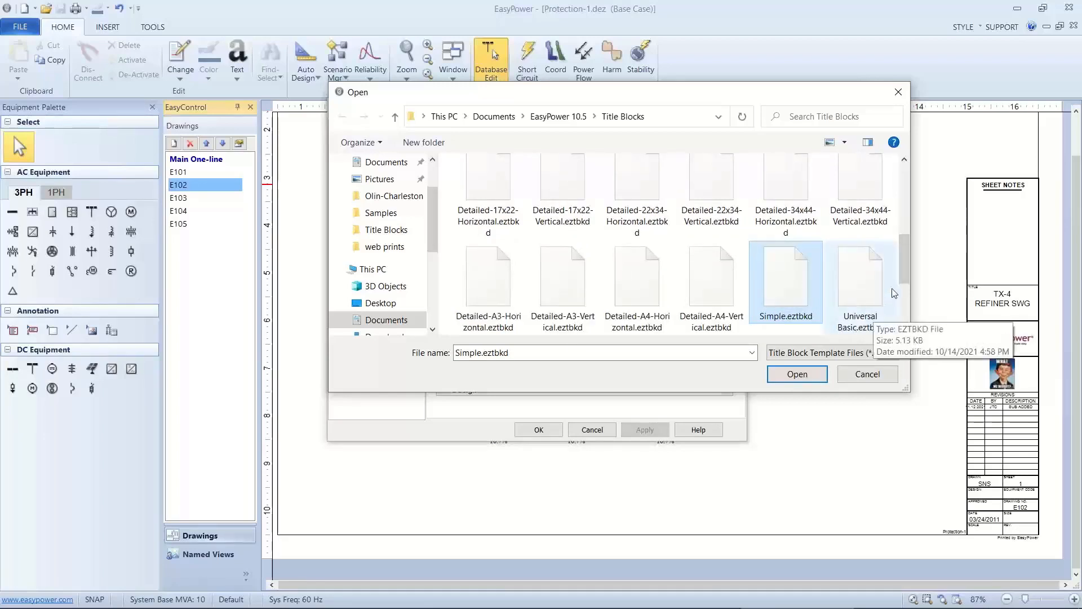
{"action": "left_click_drag", "start_coordinate": [901, 271], "coordinate": [899, 198]}
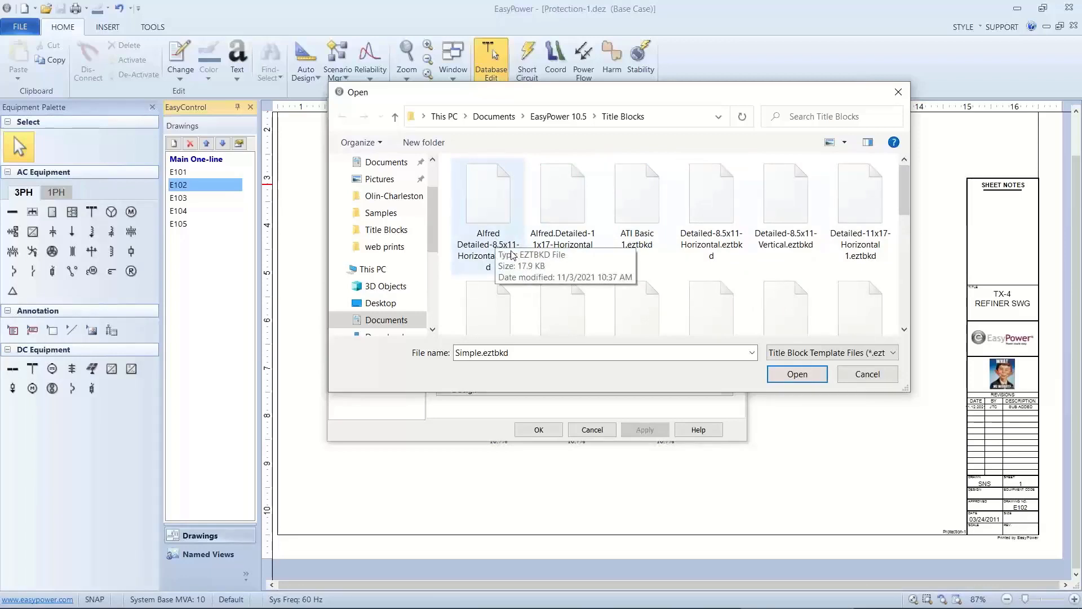
{"action": "left_click", "coordinate": [496, 210]}
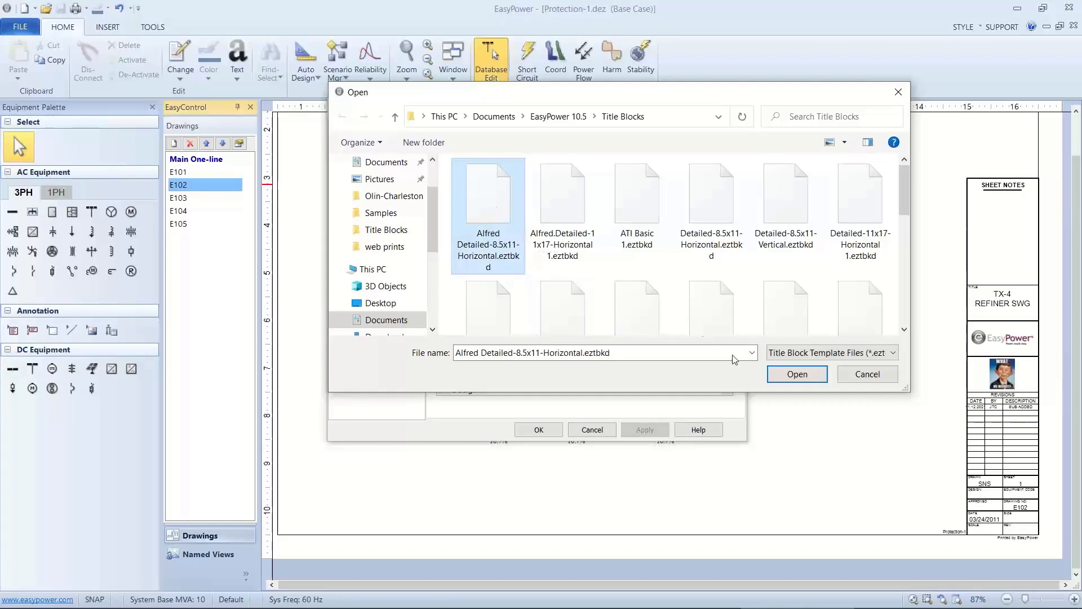
{"action": "left_click", "coordinate": [778, 375]}
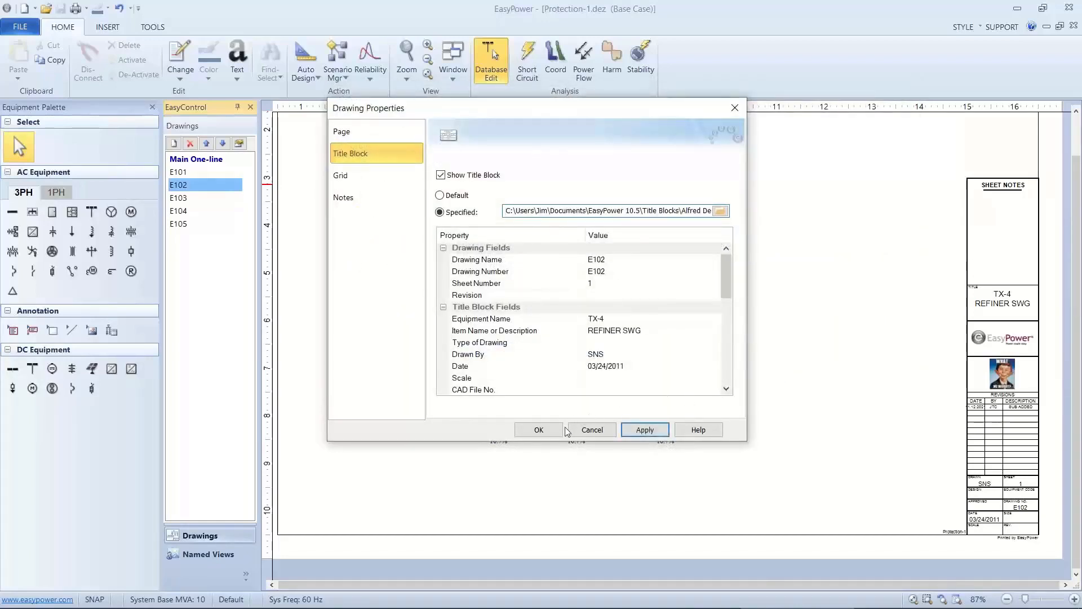
{"action": "left_click", "coordinate": [643, 431]}
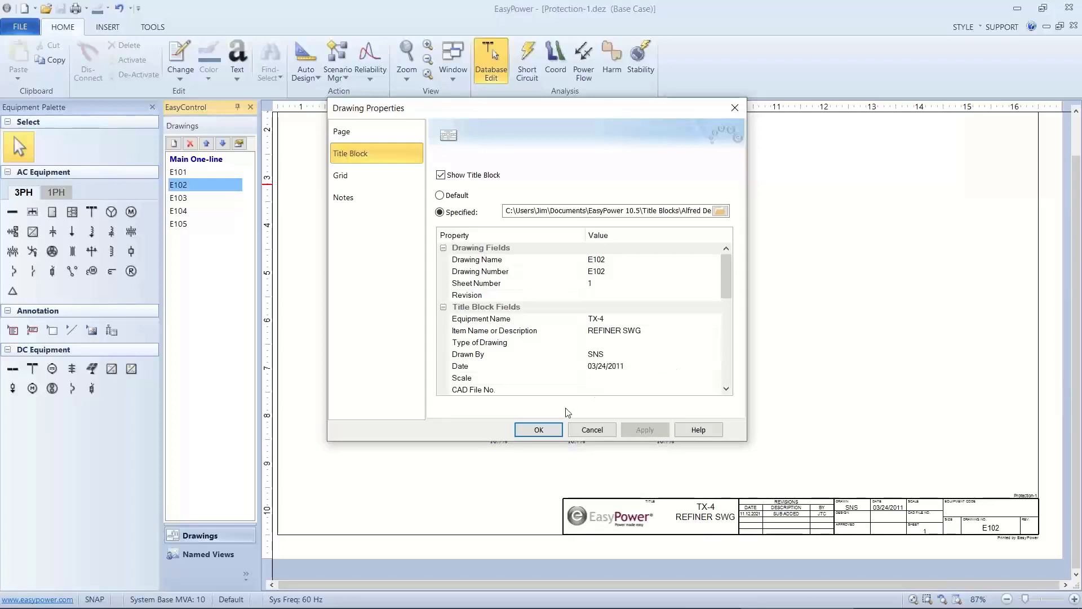
{"action": "left_click", "coordinate": [731, 365]}
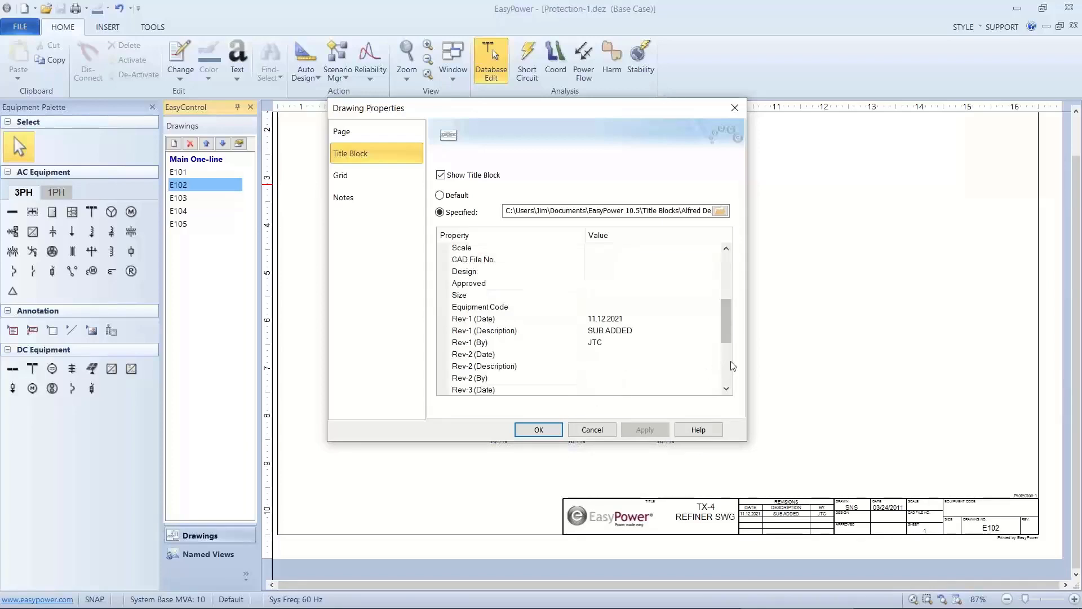
{"action": "left_click", "coordinate": [731, 365]}
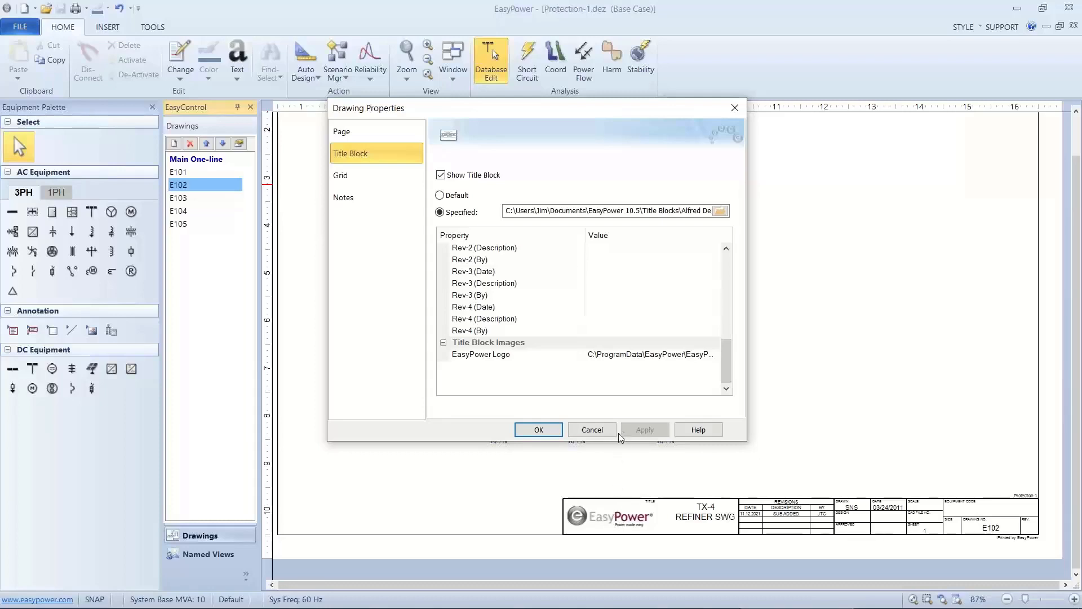
Set E102's title block template to Detailed-11x17-Horizontal 1.eztbkd, apply it and close the drawing properties
{"action": "left_click", "coordinate": [723, 211]}
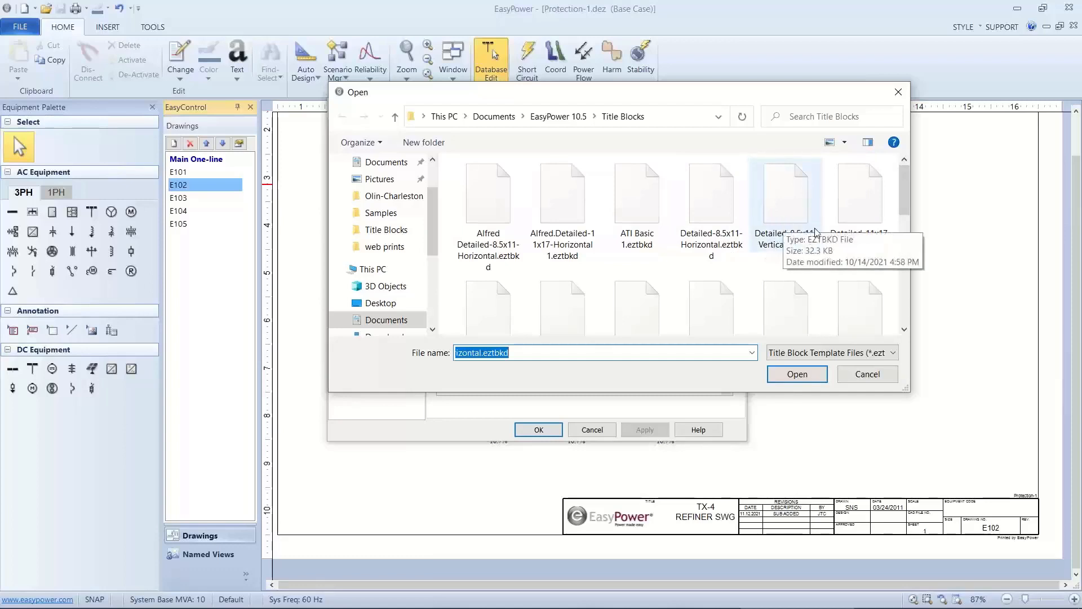
{"action": "left_click", "coordinate": [843, 215]}
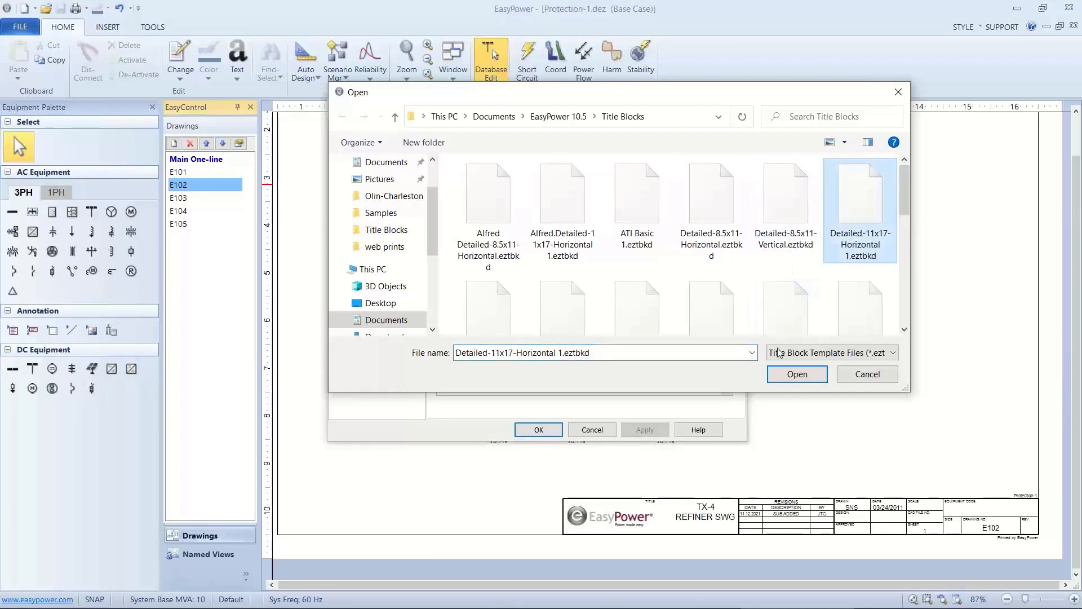
{"action": "left_click", "coordinate": [781, 372]}
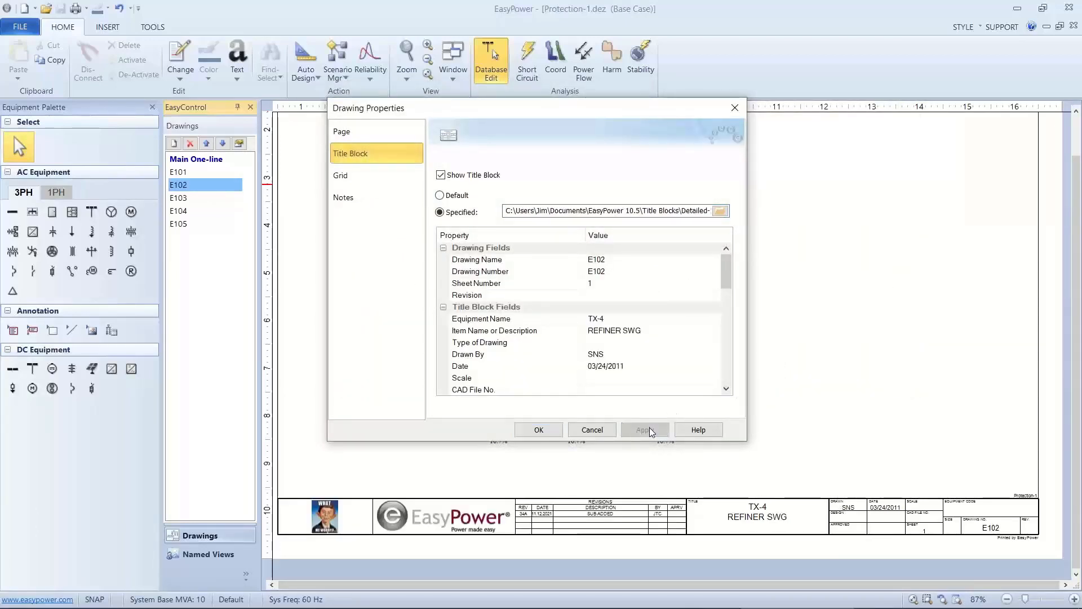
{"action": "left_click", "coordinate": [542, 430]}
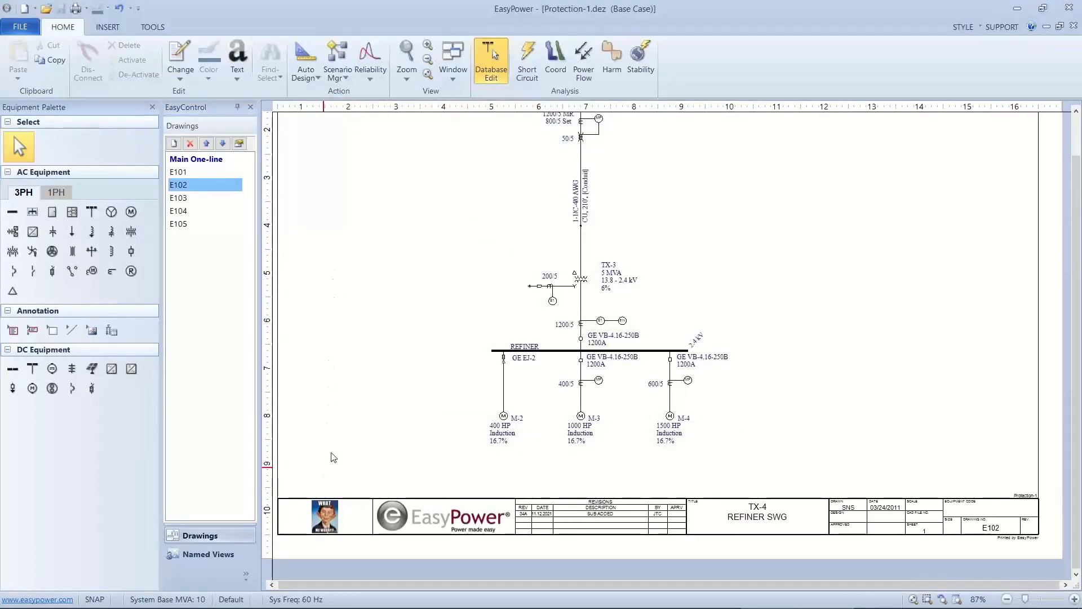
Switch to File Explorer and open the Title Blocks folder under Documents, EasyPower 10.5
{"action": "mouse_move", "coordinate": [300, 607]}
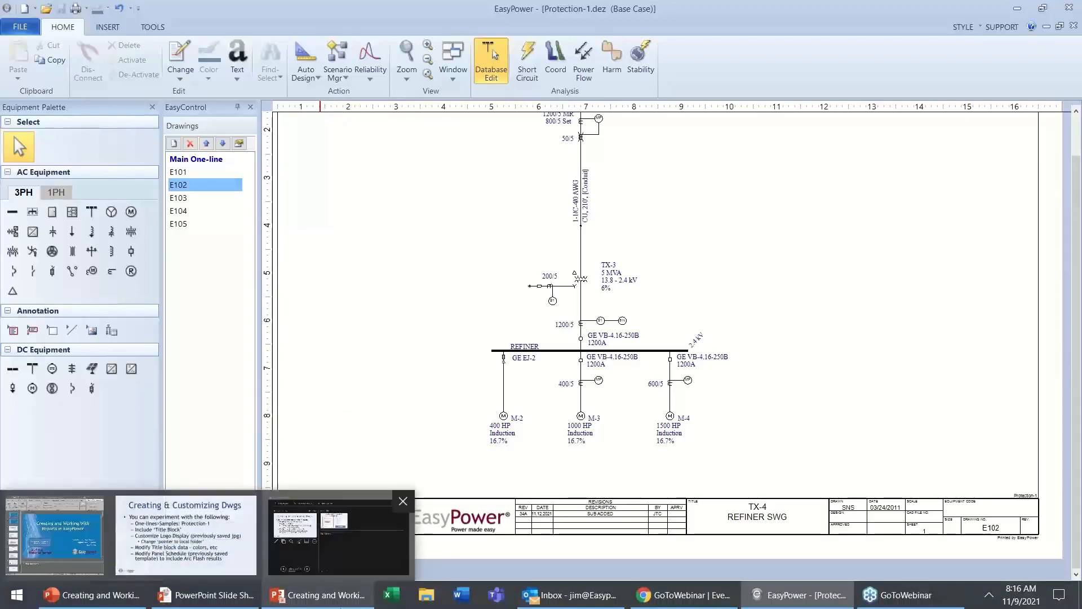
{"action": "left_click", "coordinate": [424, 597]}
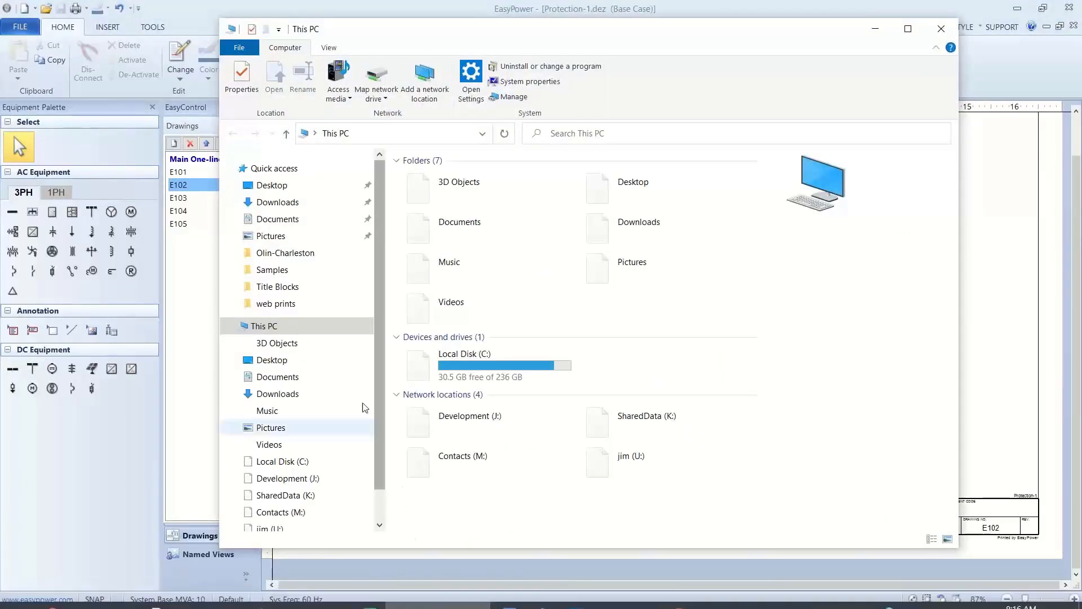
{"action": "left_click", "coordinate": [302, 386]}
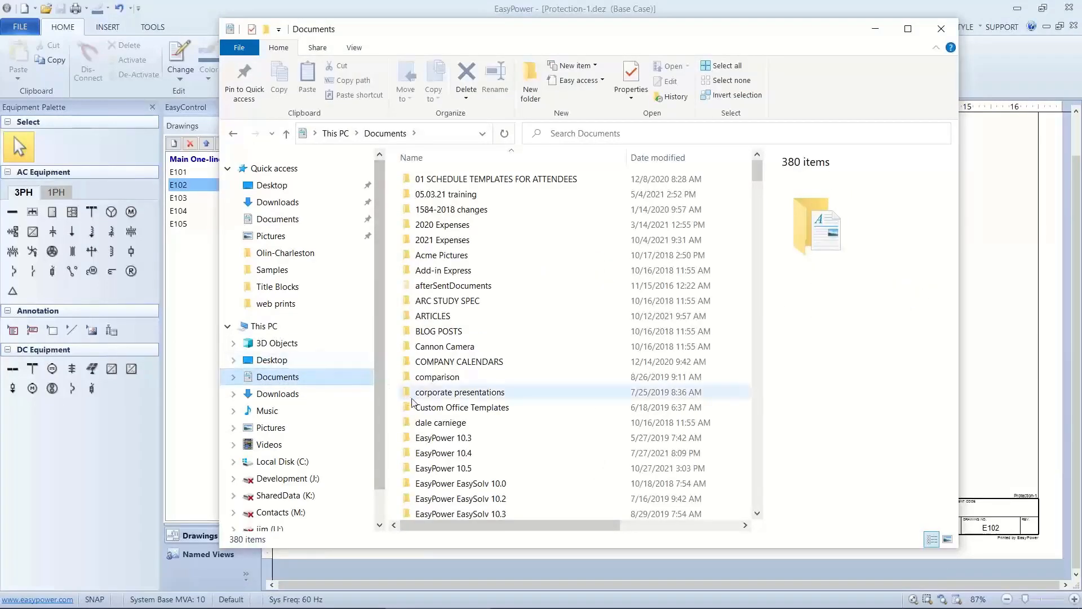
{"action": "left_click", "coordinate": [427, 469]}
{"action": "double_click", "coordinate": [427, 469]}
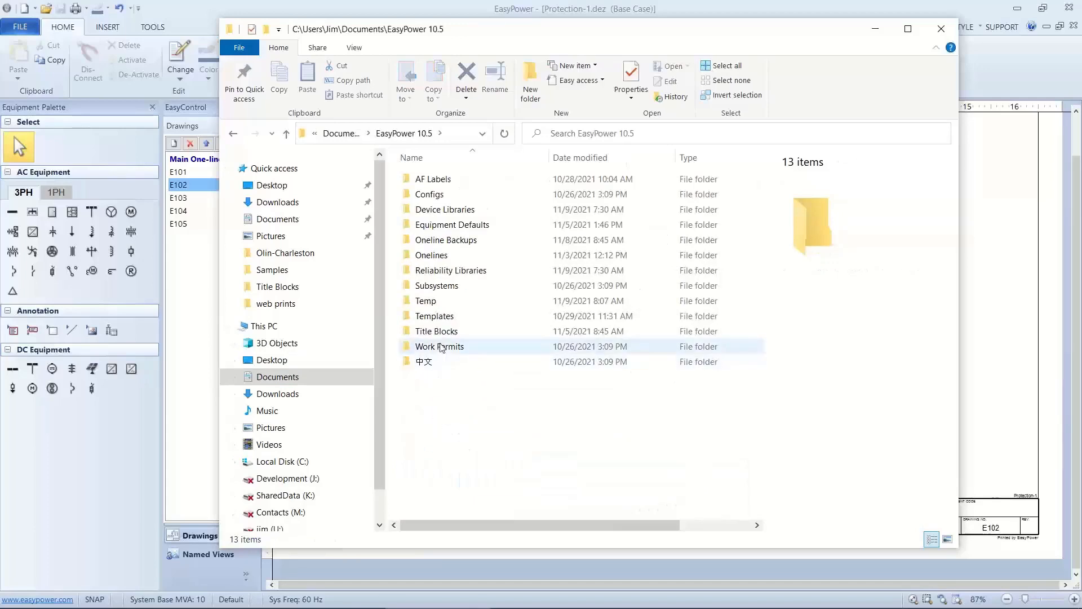
{"action": "double_click", "coordinate": [443, 334]}
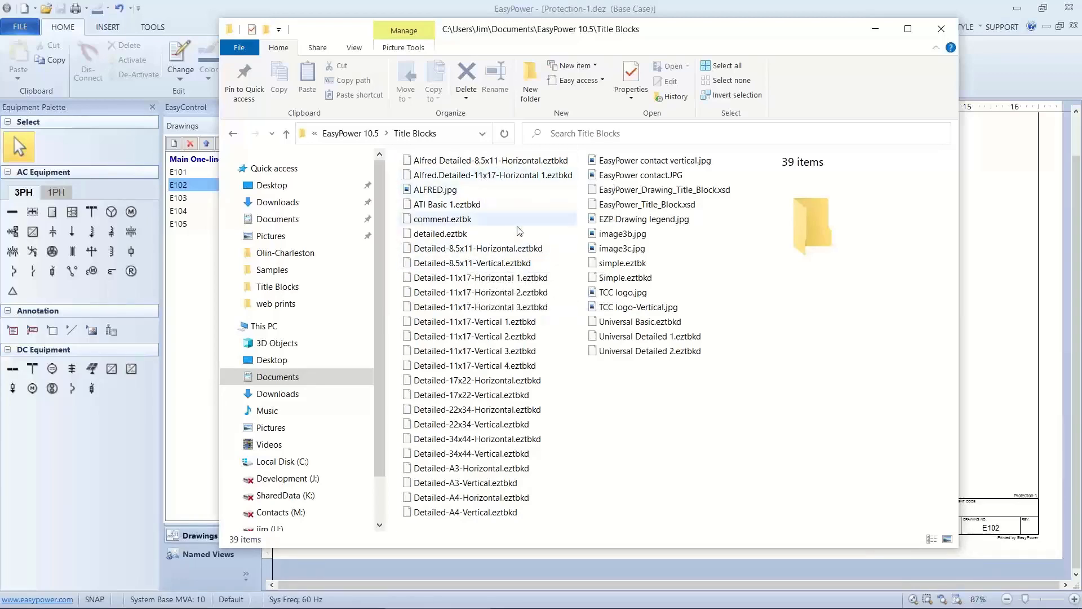
Open Detailed-11x17-Horizontal 1.eztbkd in Notepad++ to examine the EQUIPMENT CODE label's text properties
{"action": "left_click", "coordinate": [477, 279]}
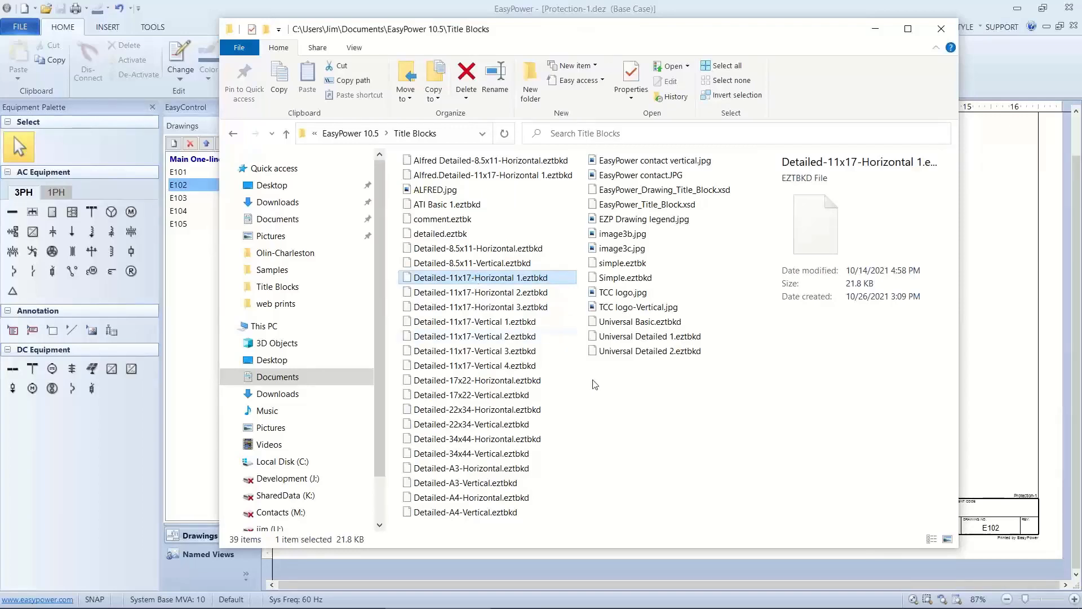
{"action": "right_click", "coordinate": [504, 283]}
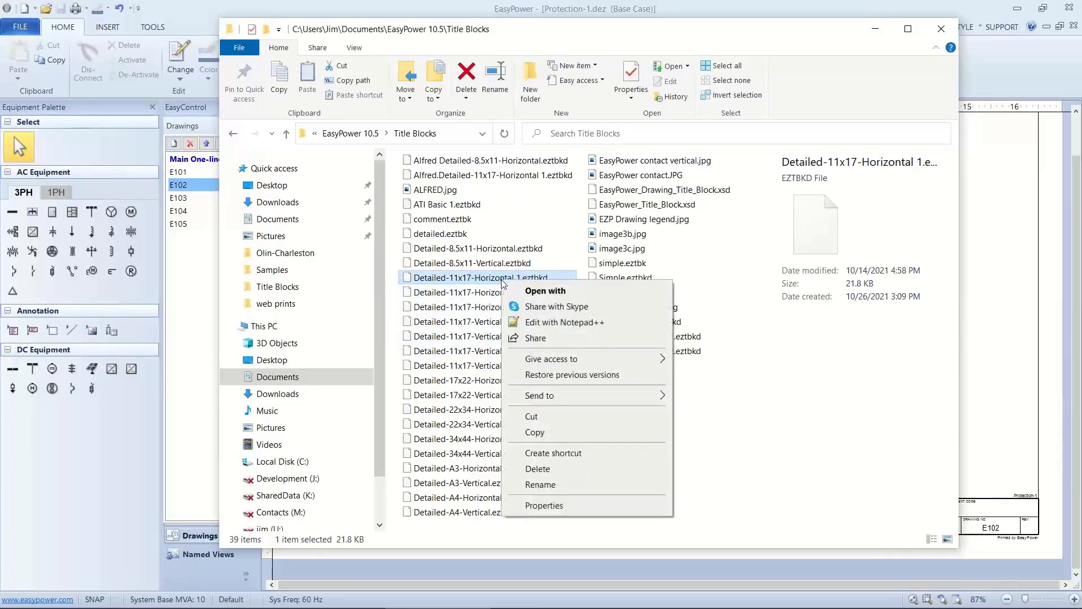
{"action": "left_click", "coordinate": [544, 327]}
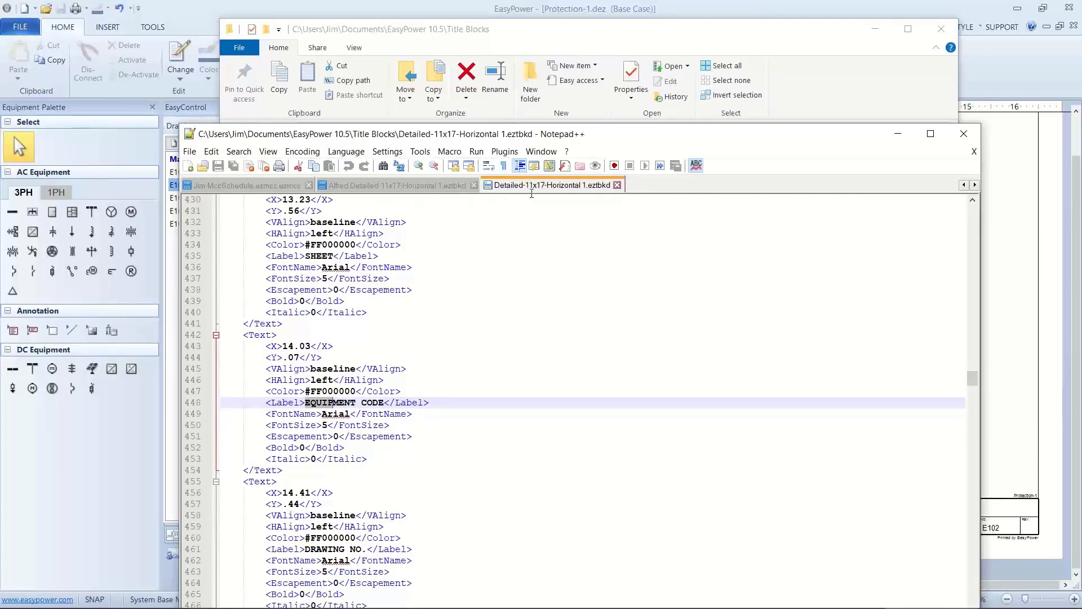
Close Detailed-11x17-Horizontal 1.eztbkd and search Alfred.Detailed-11x17-Horizontal 1.eztbkd for LOGO to examine its logo image definitions
{"action": "left_click", "coordinate": [618, 185]}
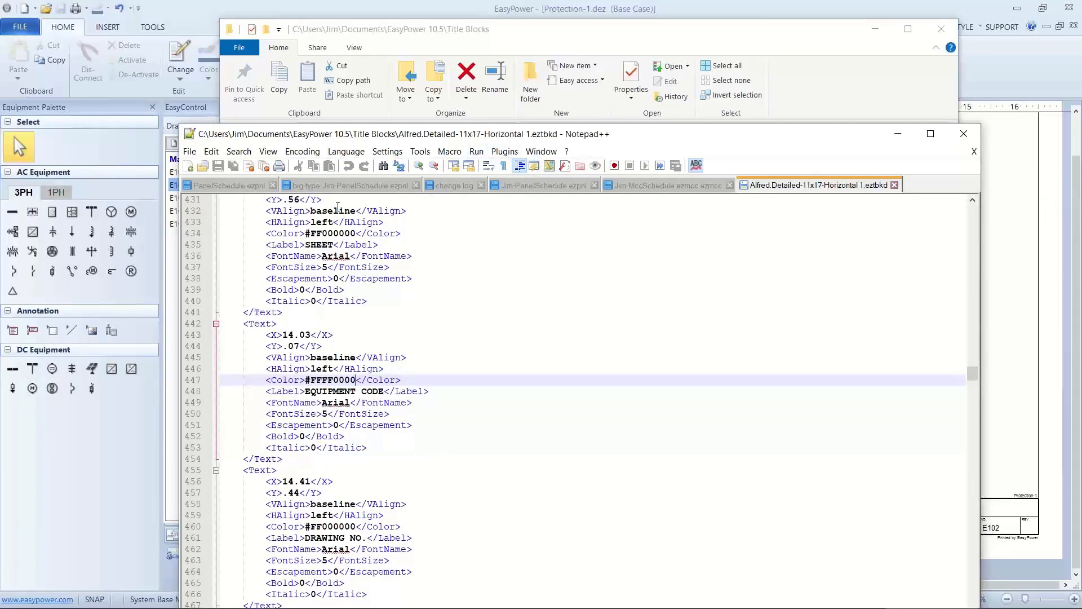
{"action": "left_click", "coordinate": [239, 152]}
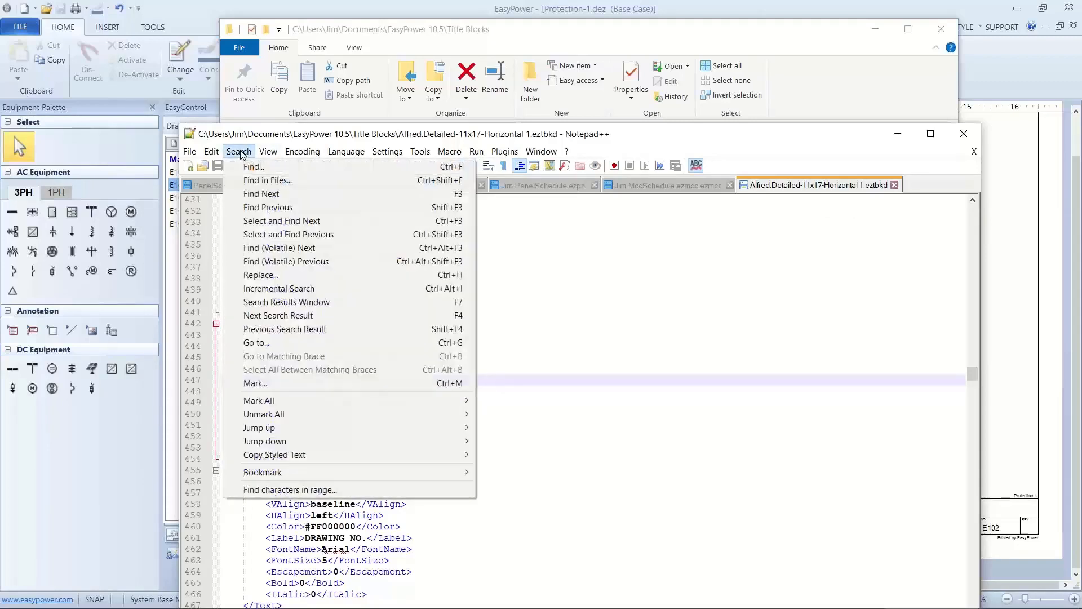
{"action": "left_click", "coordinate": [250, 170]}
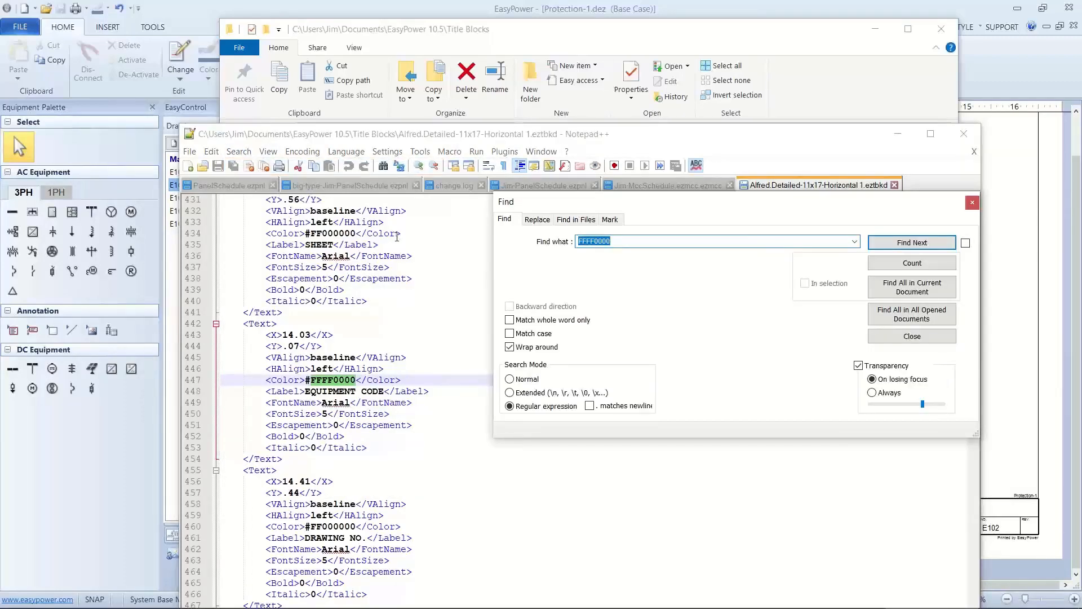
{"action": "type", "text": "LOGO"}
{"action": "left_click", "coordinate": [892, 243]}
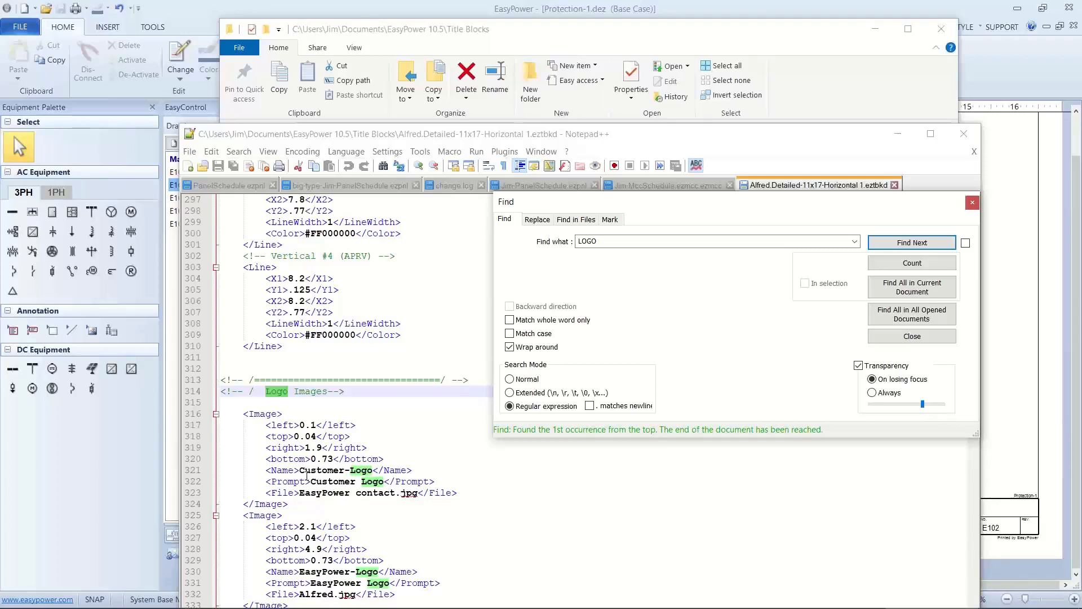
{"action": "scroll", "coordinate": [307, 479], "scroll_direction": "down", "scroll_amount": 3}
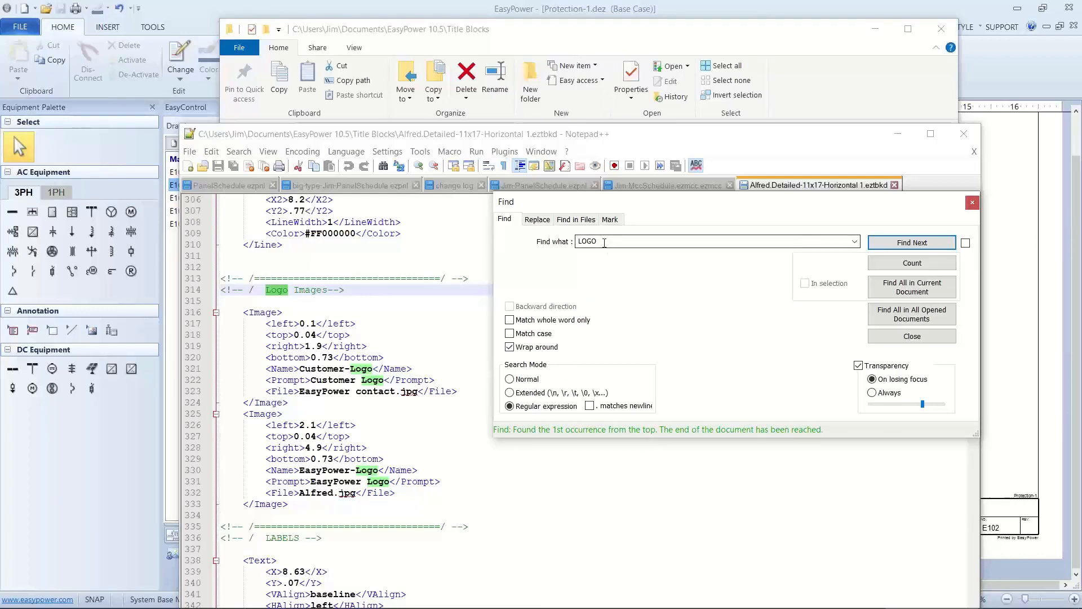
Search the Alfred template file for the color code FF000000
{"action": "left_click_drag", "start_coordinate": [604, 242], "coordinate": [579, 241]}
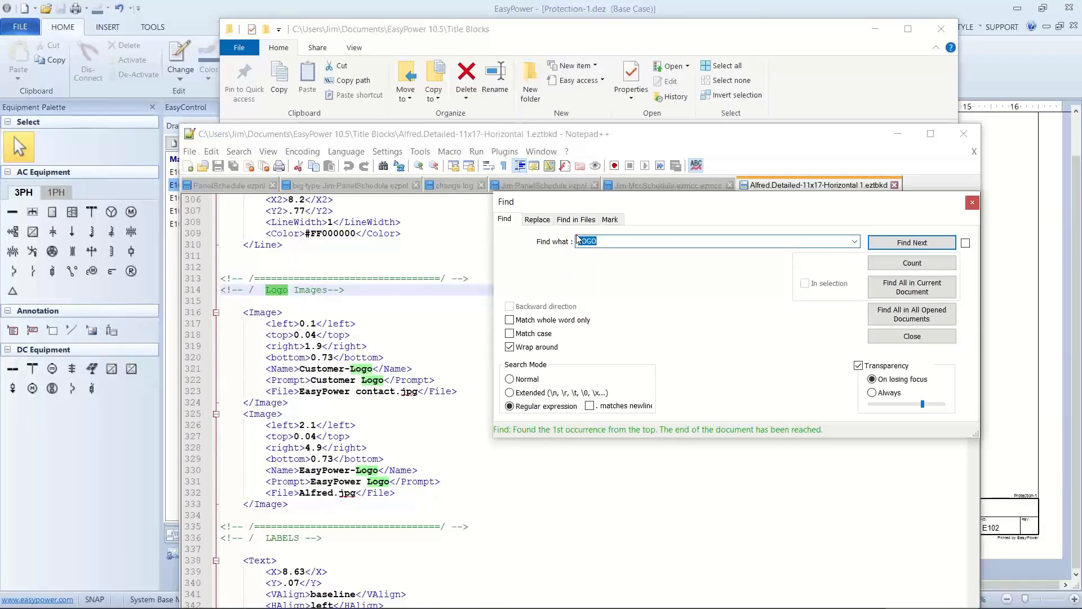
{"action": "type", "text": "FF000000"}
{"action": "left_click", "coordinate": [893, 245]}
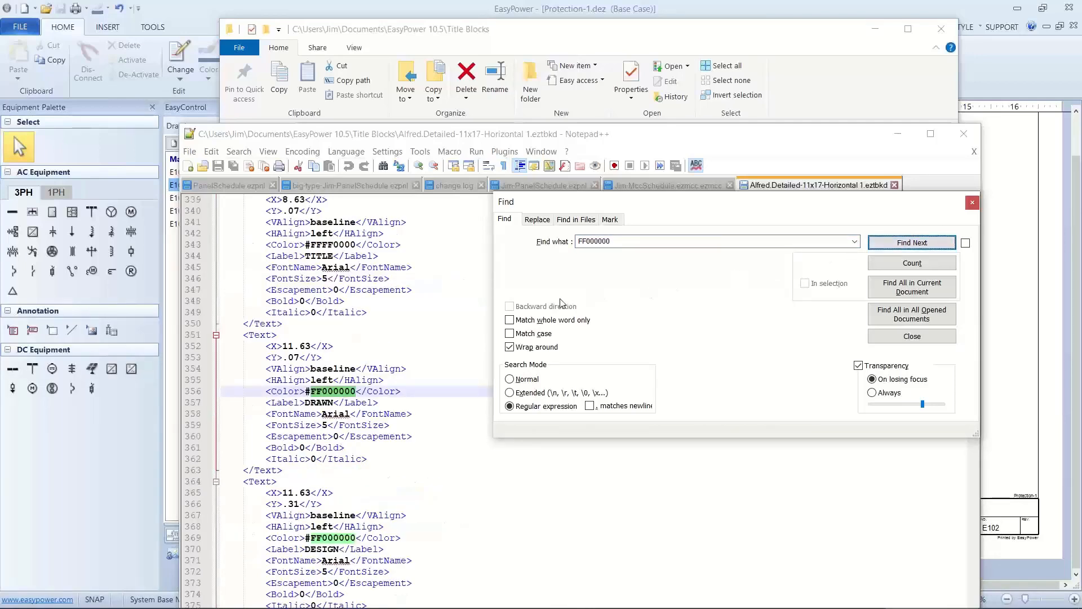
Switch to the PowerPoint slide show and advance to the User's Guide 'Title Block Templates' slide on hex colors
{"action": "key", "text": "alt+Tab"}
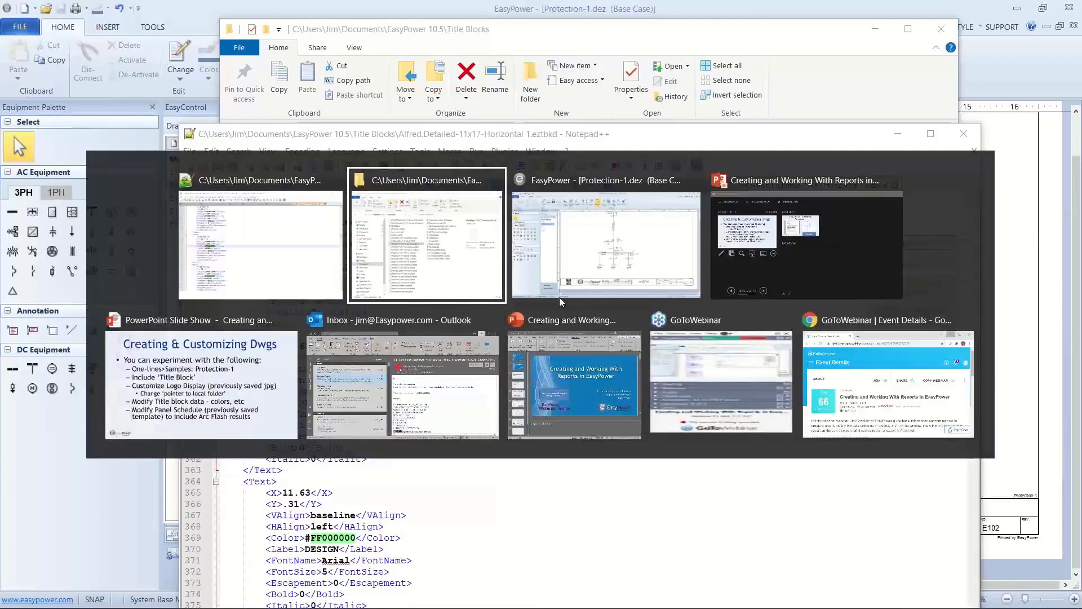
{"action": "key", "text": "alt+Tab"}
{"action": "key", "text": "alt+Tab"}
{"action": "key", "text": "alt+Tab"}
{"action": "key", "text": "alt+Tab"}
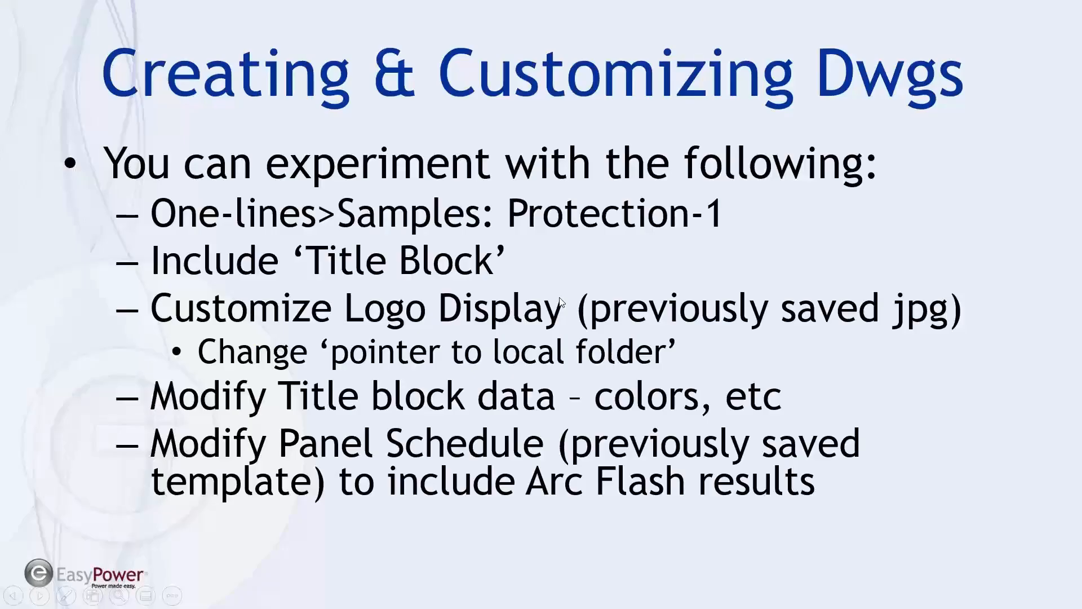
{"action": "left_click", "coordinate": [560, 298]}
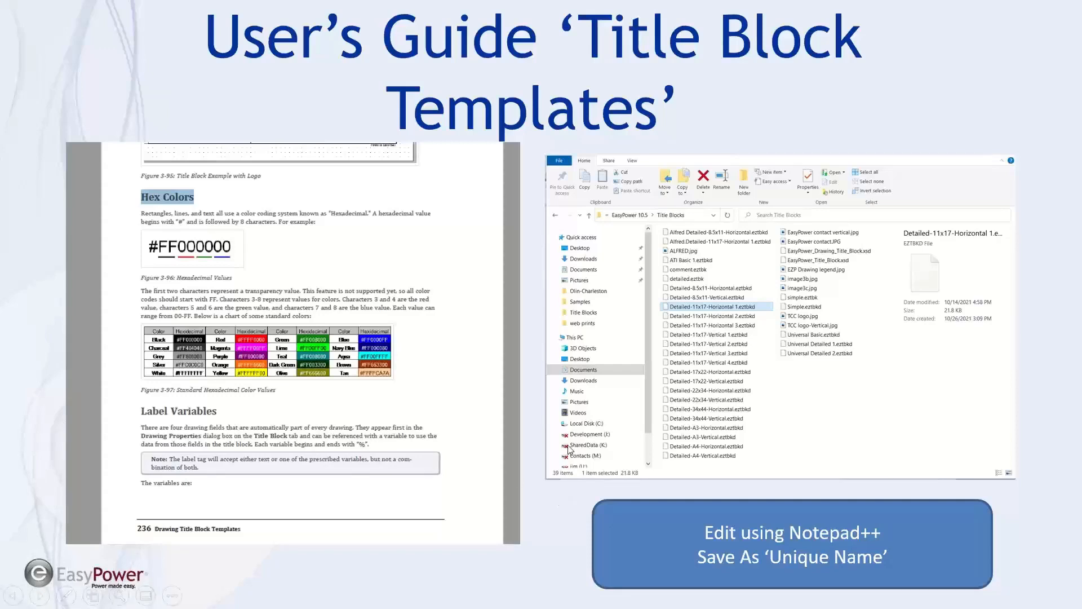
Switch back to Notepad++ and search the Alfred template file for the color code FFFF0000 to examine the EQUIPMENT CODE label
{"action": "key", "text": "alt+Tab"}
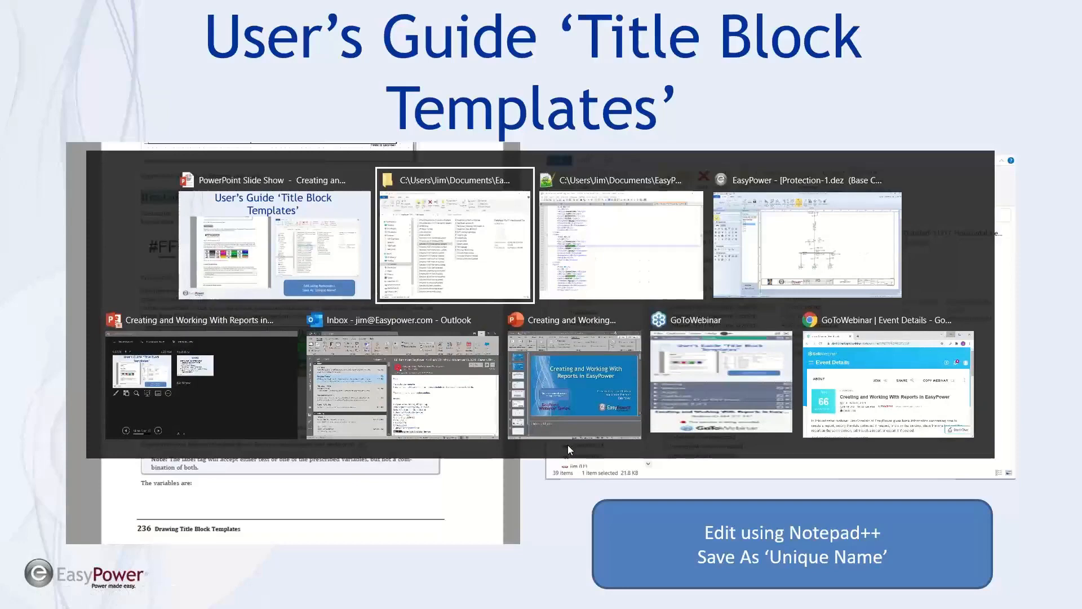
{"action": "key", "text": "alt+Tab"}
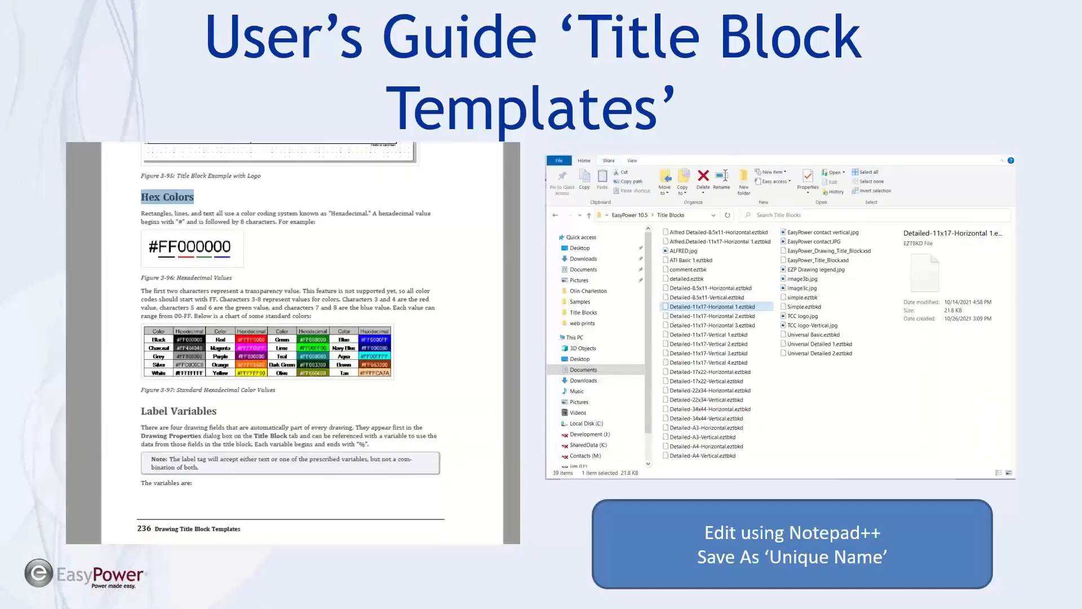
{"action": "key", "text": "alt+Tab"}
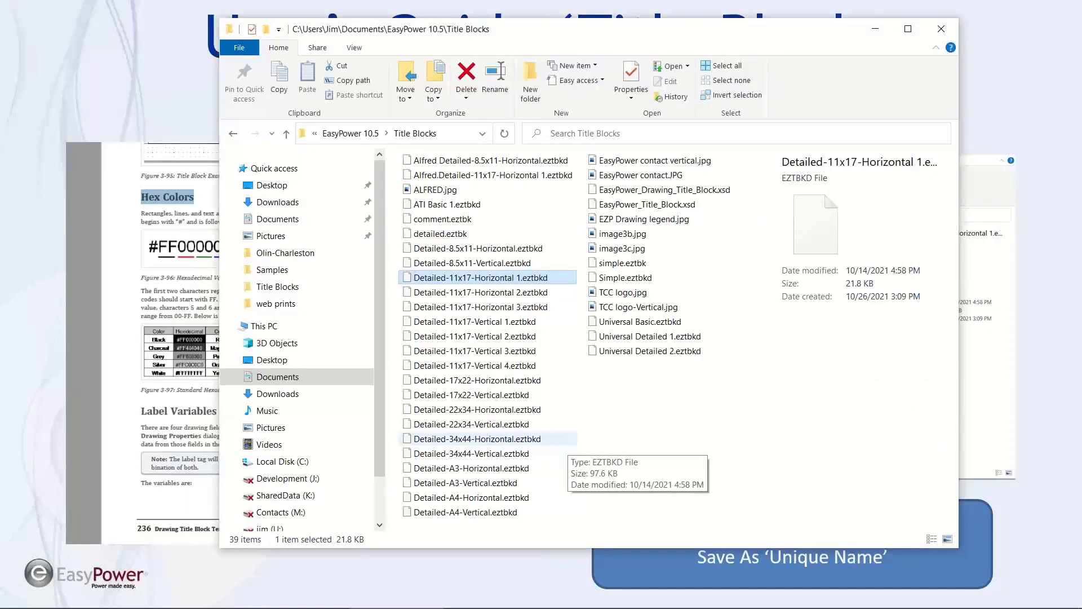
{"action": "key", "text": "alt+Tab"}
{"action": "key", "text": "alt+Tab"}
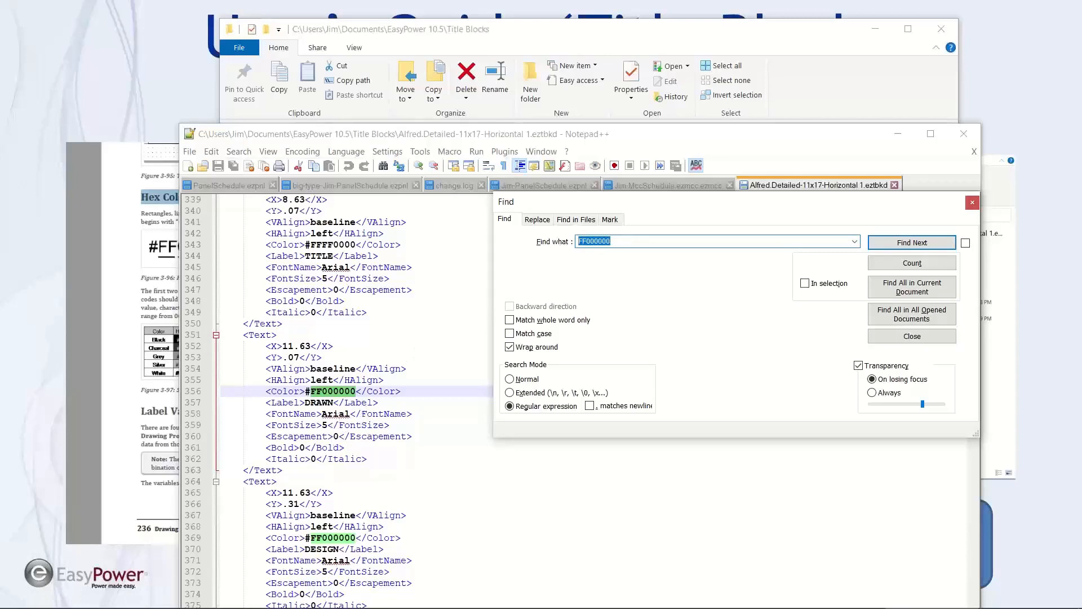
{"action": "type", "text": "FF"}
{"action": "left_click", "coordinate": [878, 246]}
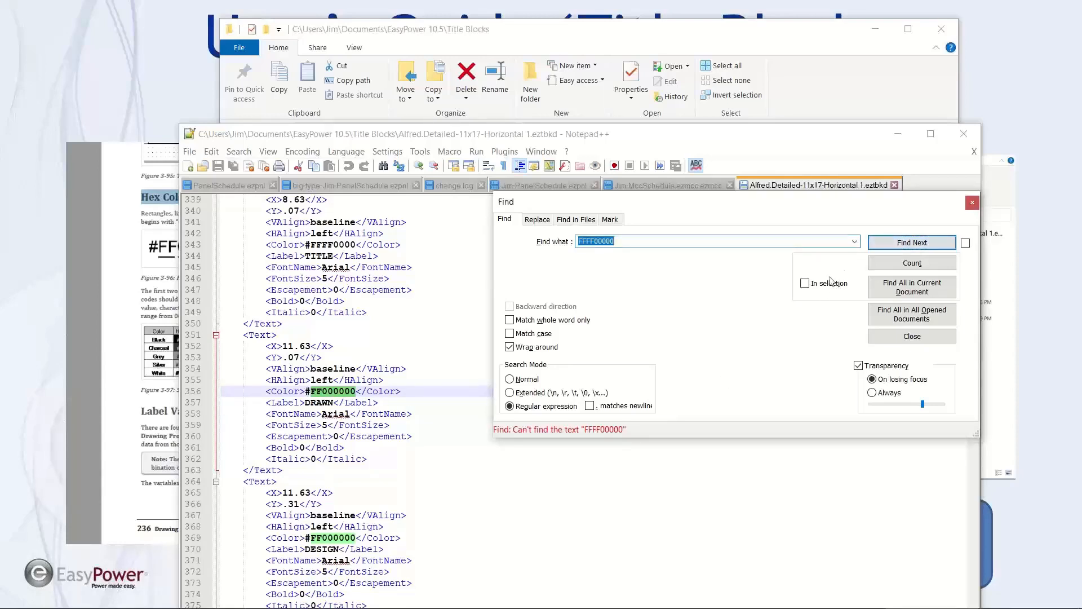
{"action": "left_click", "coordinate": [631, 241]}
{"action": "left_click", "coordinate": [878, 248]}
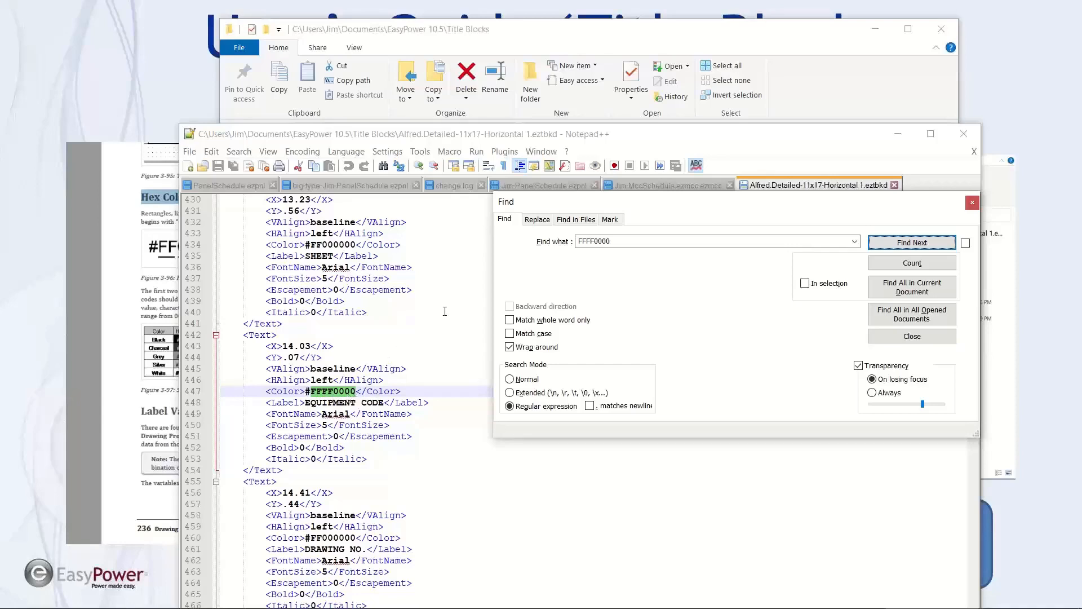
{"action": "scroll", "coordinate": [429, 385], "scroll_direction": "down", "scroll_amount": 1}
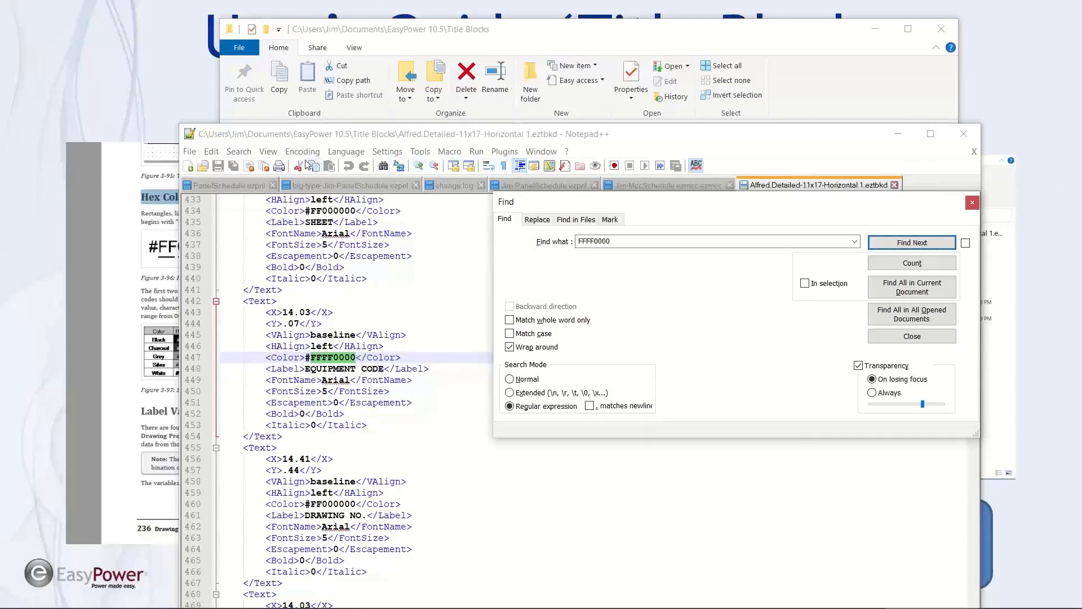
Close the Find dialog and exit Notepad++
{"action": "left_click", "coordinate": [216, 168]}
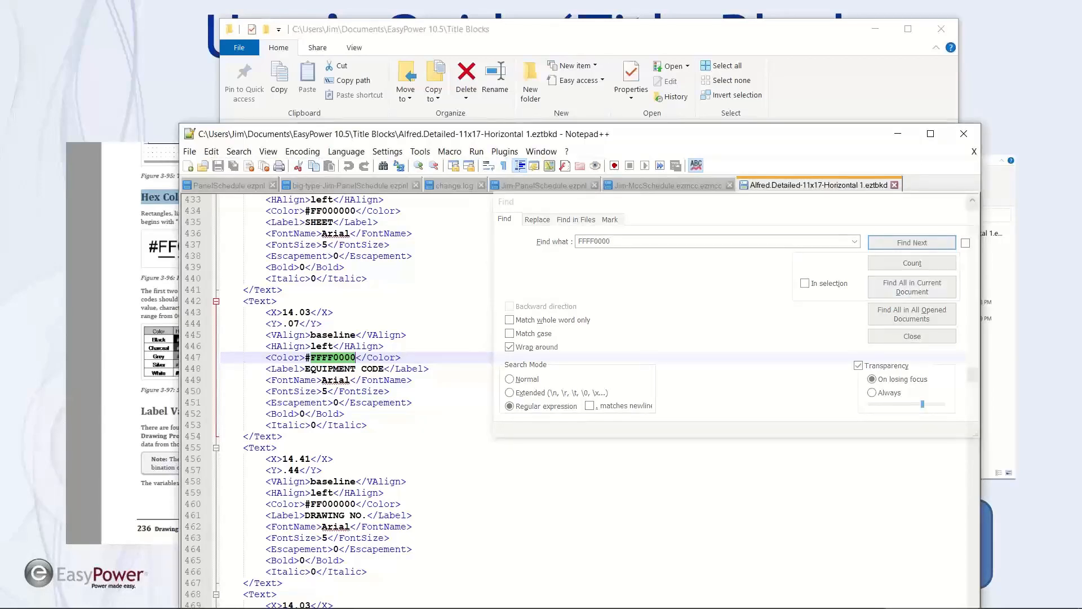
{"action": "left_click", "coordinate": [928, 234]}
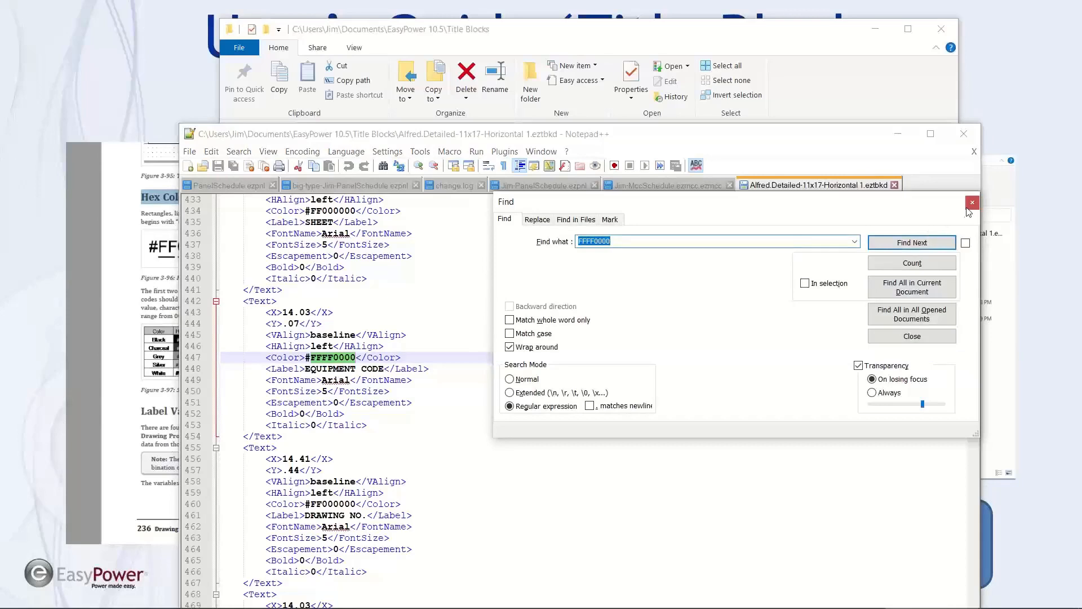
{"action": "left_click", "coordinate": [972, 203]}
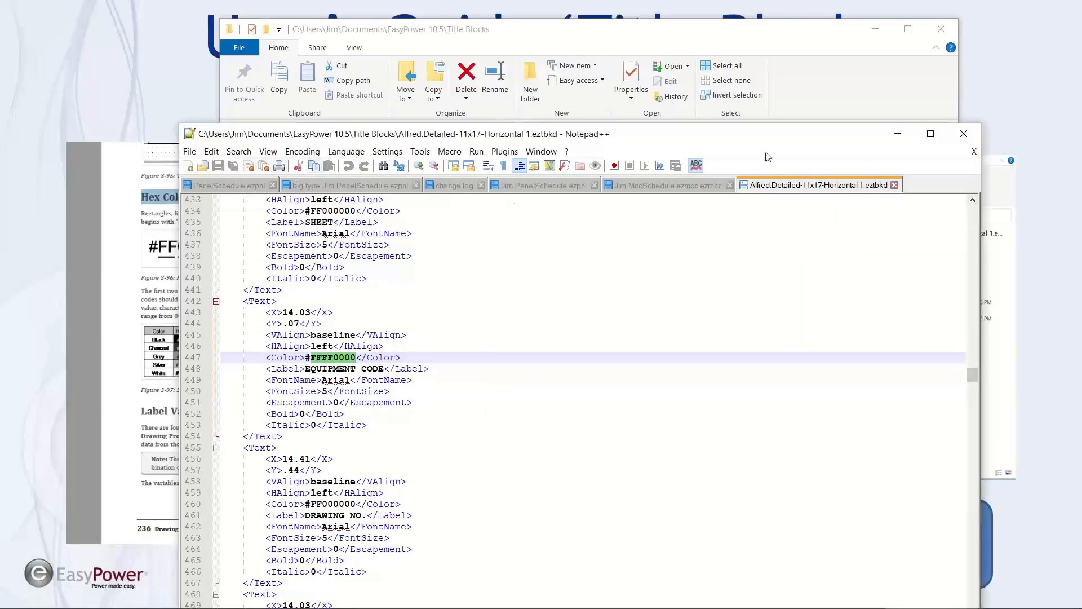
{"action": "left_click", "coordinate": [964, 134]}
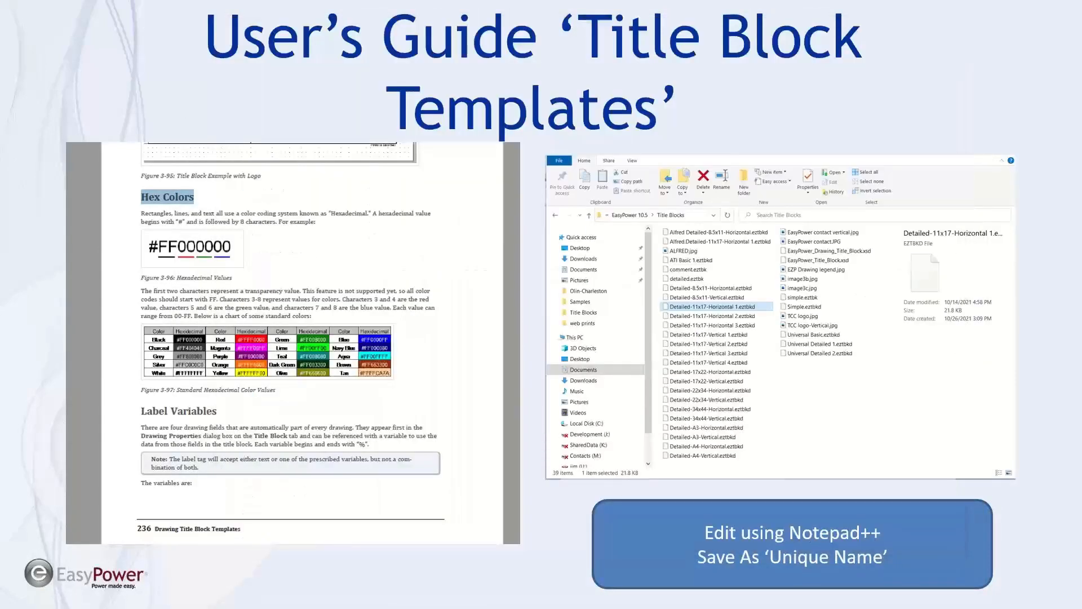
Switch to EasyPower and compare the title blocks of drawings E103 and E102
{"action": "key", "text": "alt+Tab"}
{"action": "key", "text": "alt+Tab"}
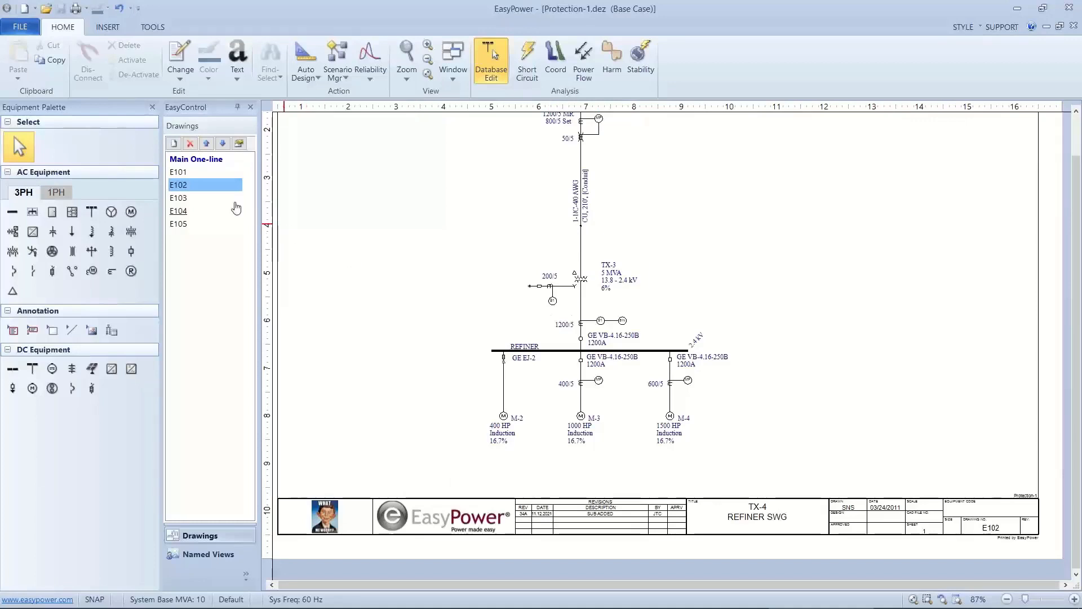
{"action": "left_click", "coordinate": [196, 200]}
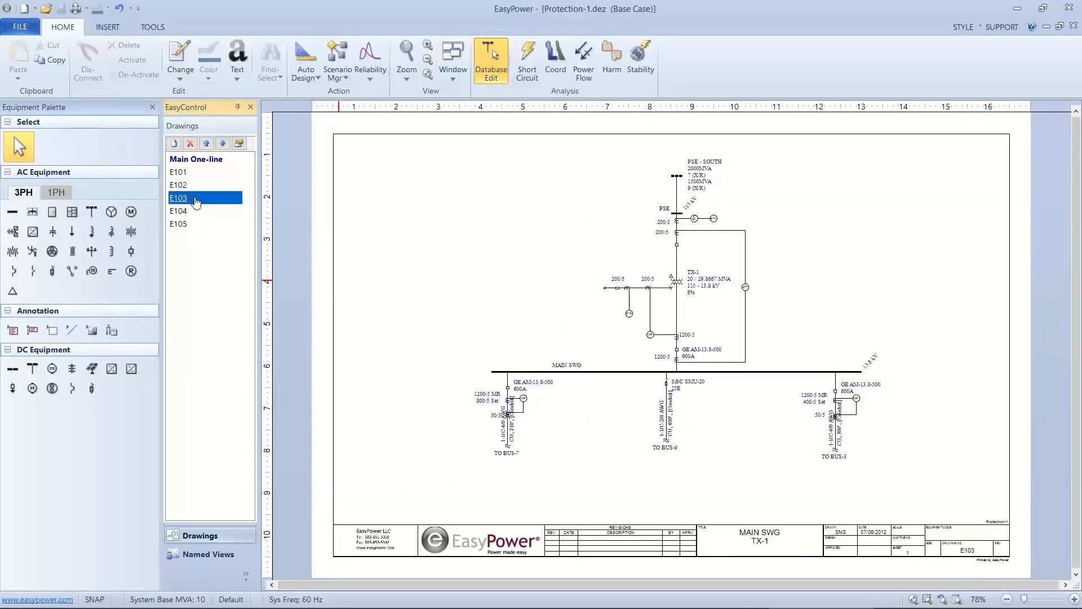
{"action": "left_click", "coordinate": [193, 187]}
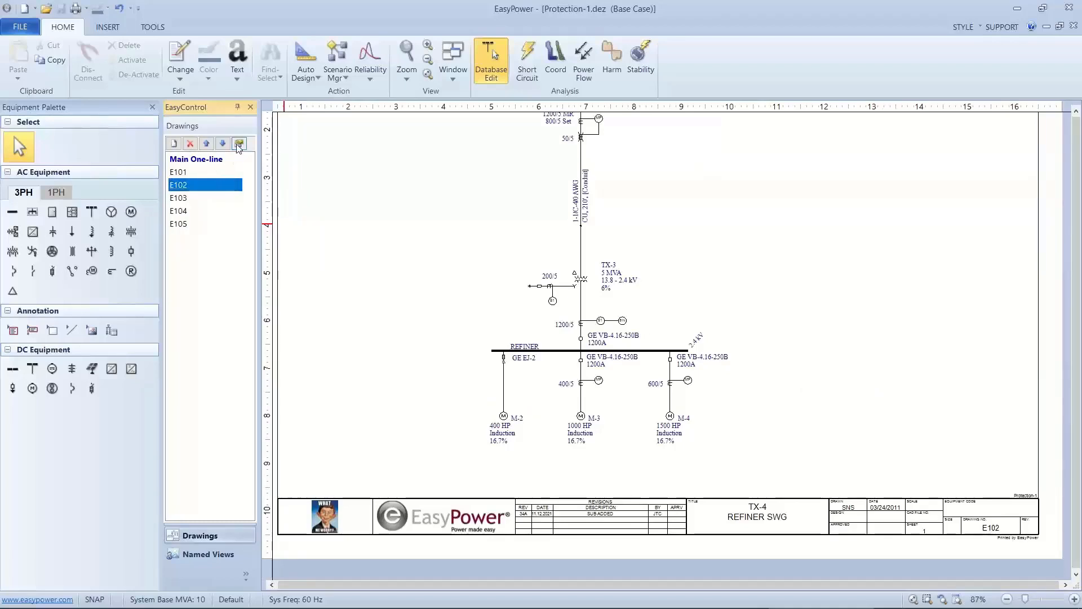
Set E102's title block template to Alfred.Detailed-11x17-Horizontal 1.eztbkd, apply it and close the drawing properties
{"action": "left_click", "coordinate": [239, 144]}
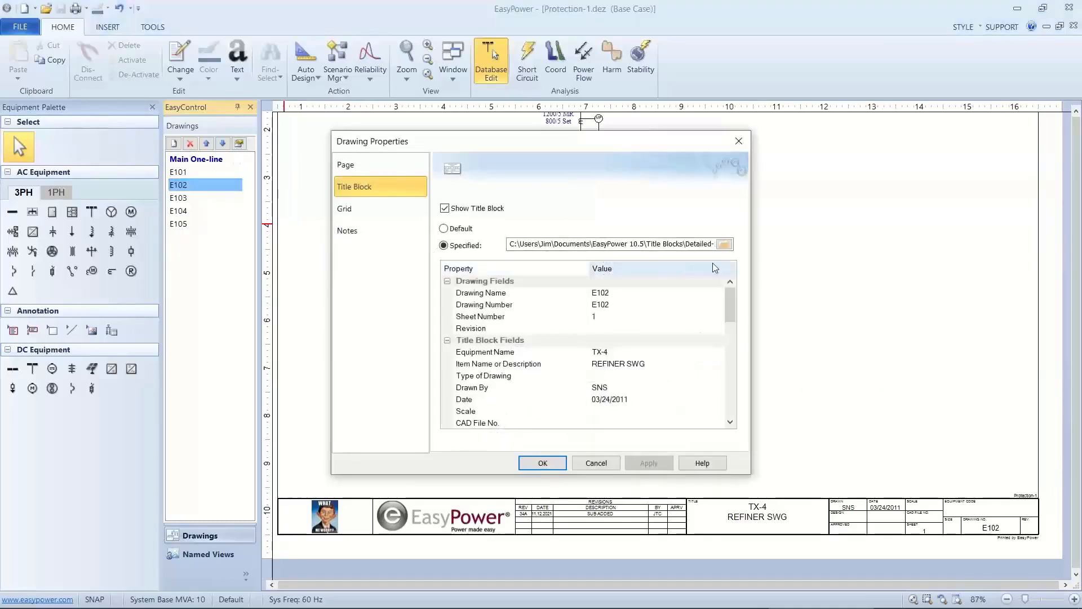
{"action": "left_click", "coordinate": [725, 244]}
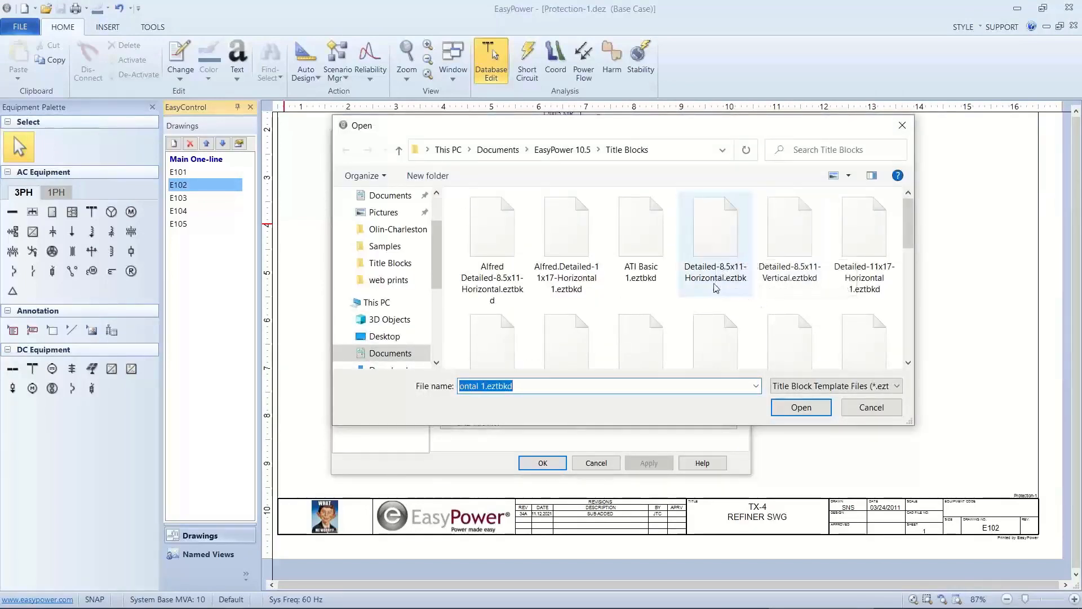
{"action": "left_click", "coordinate": [572, 251]}
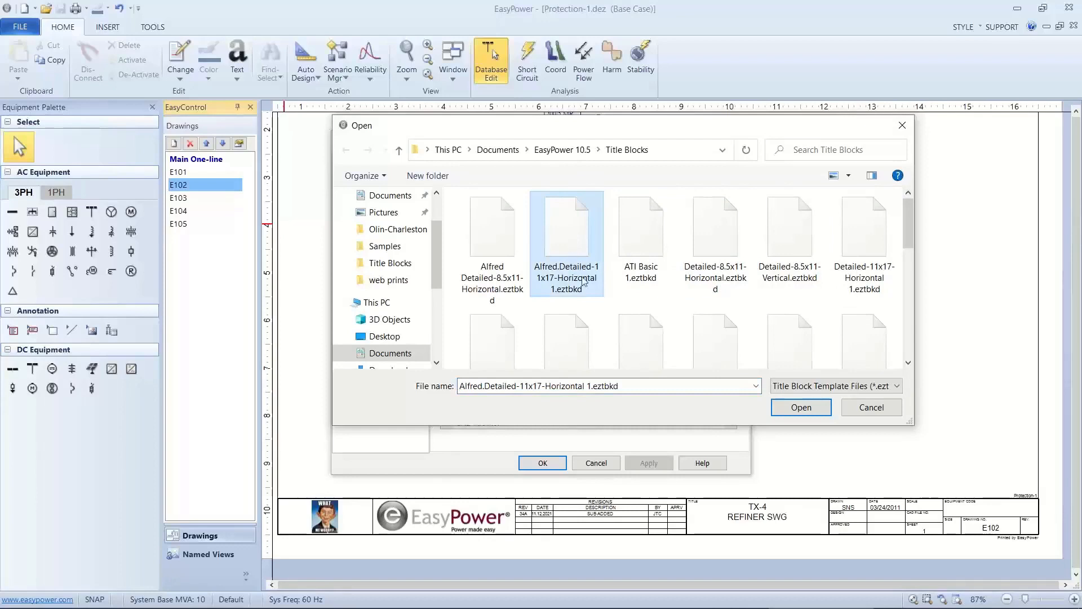
{"action": "left_click", "coordinate": [801, 407]}
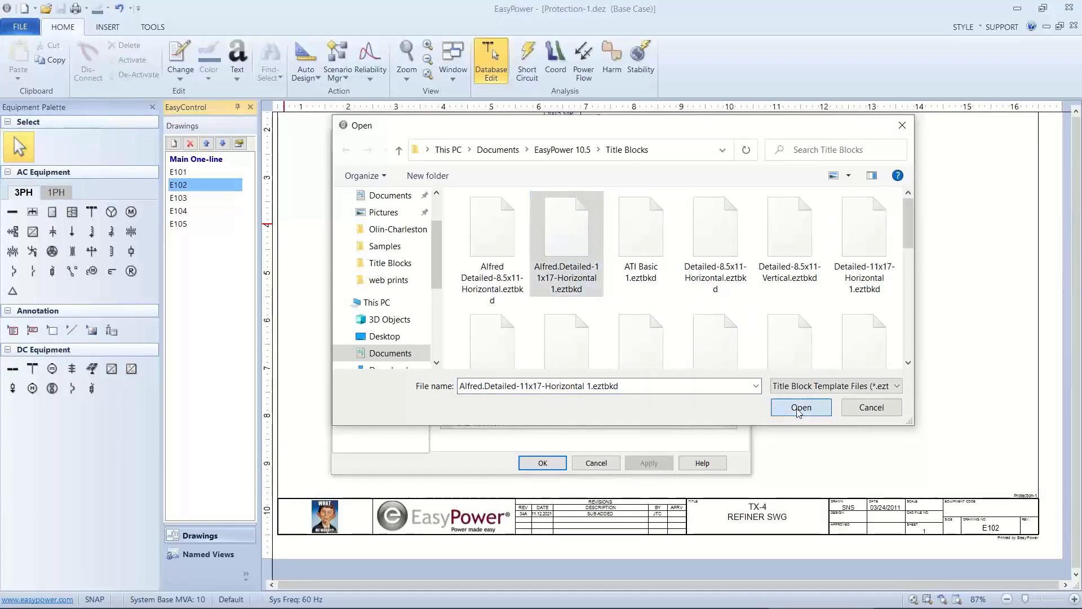
{"action": "left_click", "coordinate": [649, 461]}
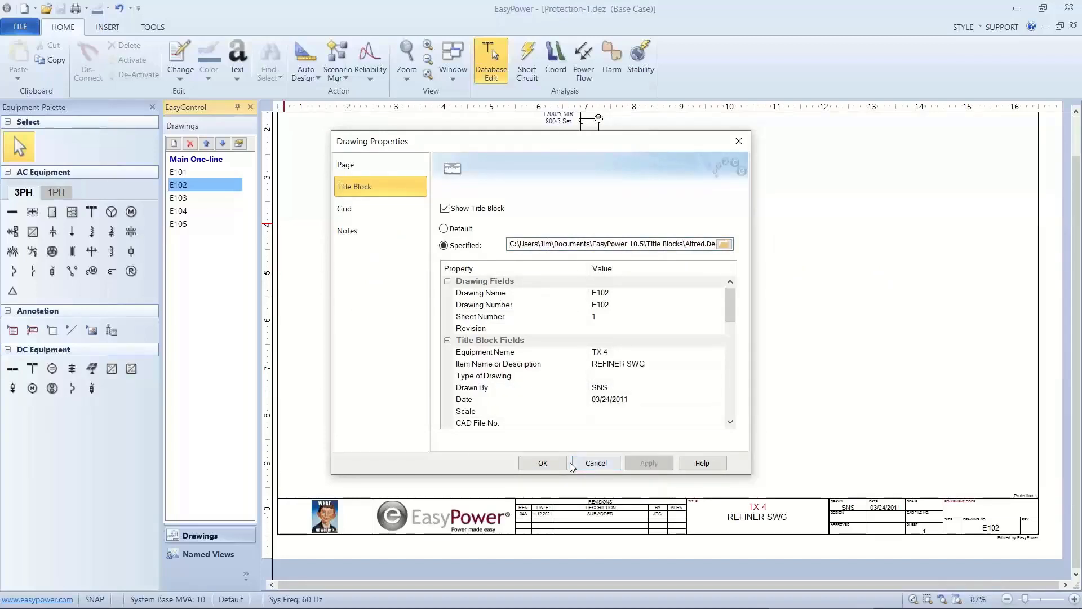
{"action": "left_click", "coordinate": [544, 464]}
Examine the text colors in E102's title block, including the TITLE and EQUIPMENT CODE labels and the equipment name
{"action": "scroll", "coordinate": [629, 476], "scroll_direction": "up", "scroll_amount": 2}
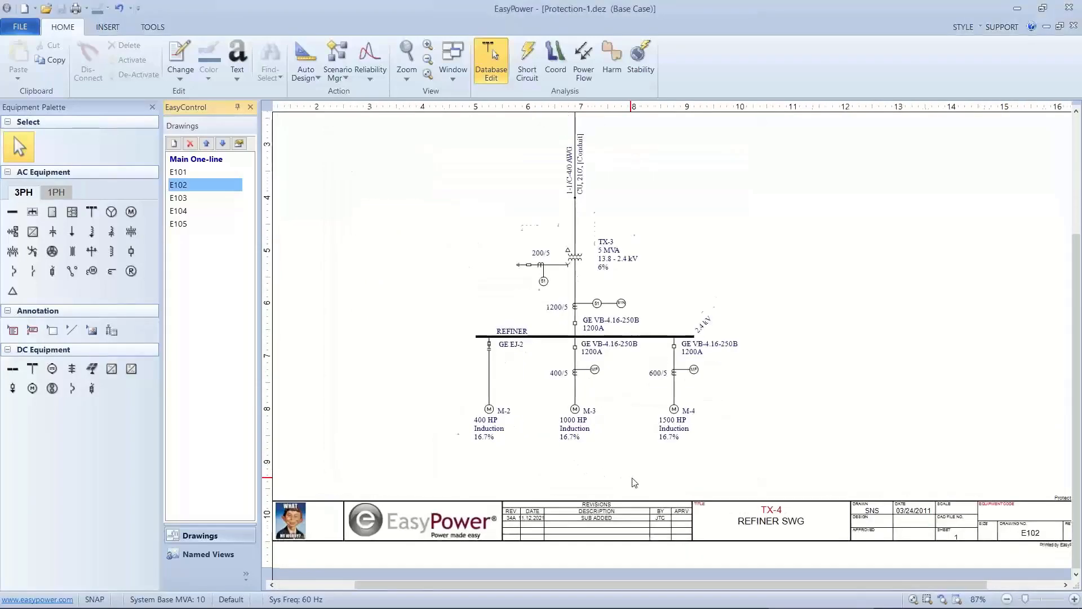
{"action": "mouse_move", "coordinate": [629, 467]}
{"action": "left_mouse_down"}
{"action": "mouse_move", "coordinate": [497, 357]}
{"action": "mouse_move", "coordinate": [378, 302]}
{"action": "left_mouse_up"}
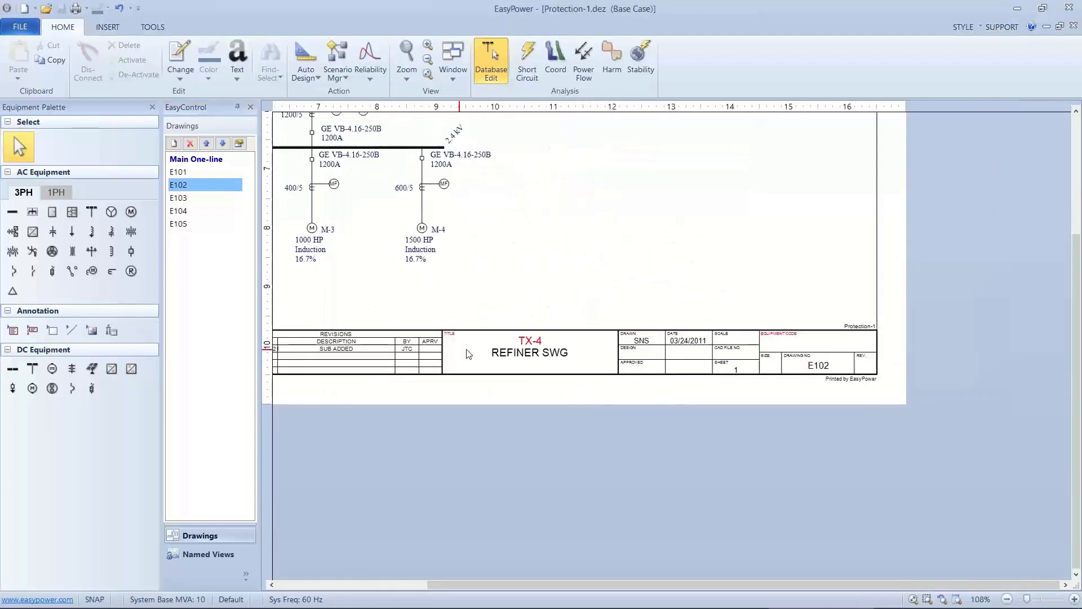
{"action": "scroll", "coordinate": [461, 348], "scroll_direction": "up", "scroll_amount": 1}
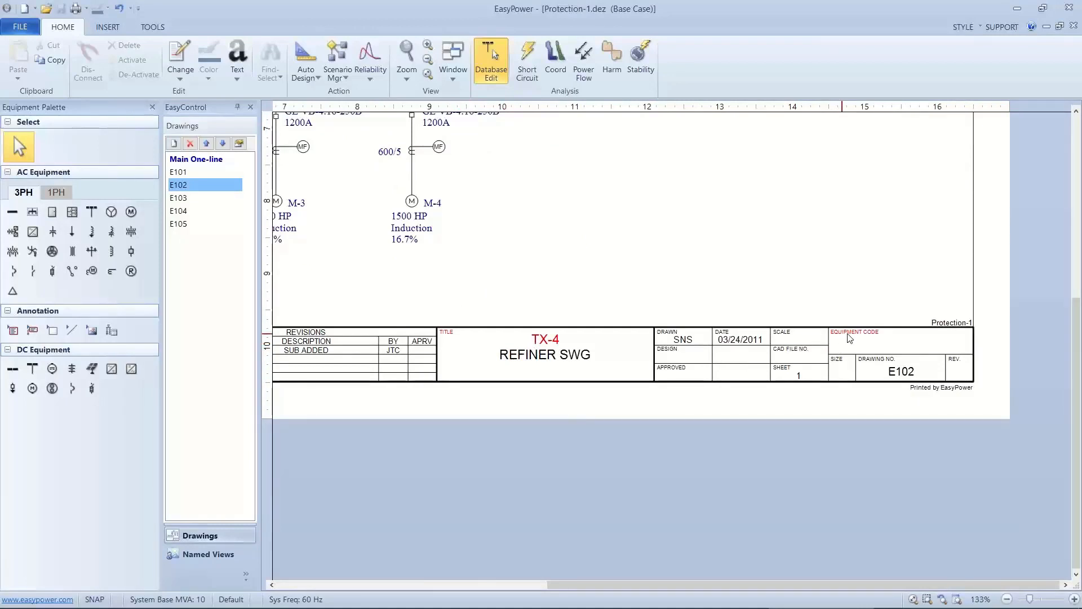
{"action": "scroll", "coordinate": [590, 285], "scroll_direction": "down", "scroll_amount": 1}
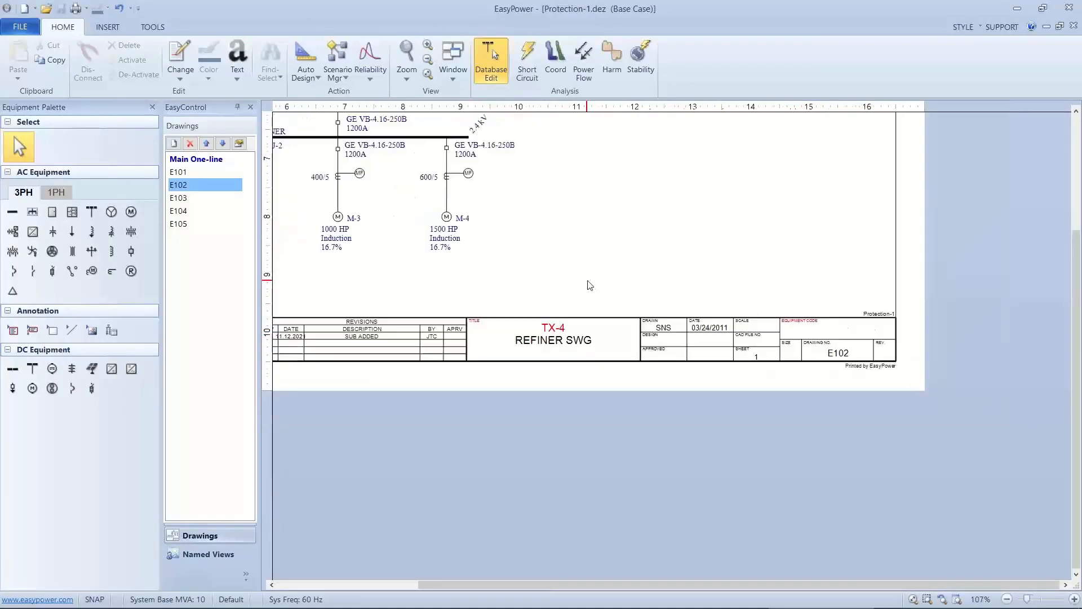
{"action": "mouse_move", "coordinate": [589, 283]}
{"action": "left_mouse_down"}
{"action": "mouse_move", "coordinate": [703, 372]}
{"action": "mouse_move", "coordinate": [751, 365]}
{"action": "mouse_move", "coordinate": [737, 401]}
{"action": "mouse_move", "coordinate": [773, 422]}
{"action": "left_mouse_up"}
{"action": "scroll", "coordinate": [744, 367], "scroll_direction": "down", "scroll_amount": 1}
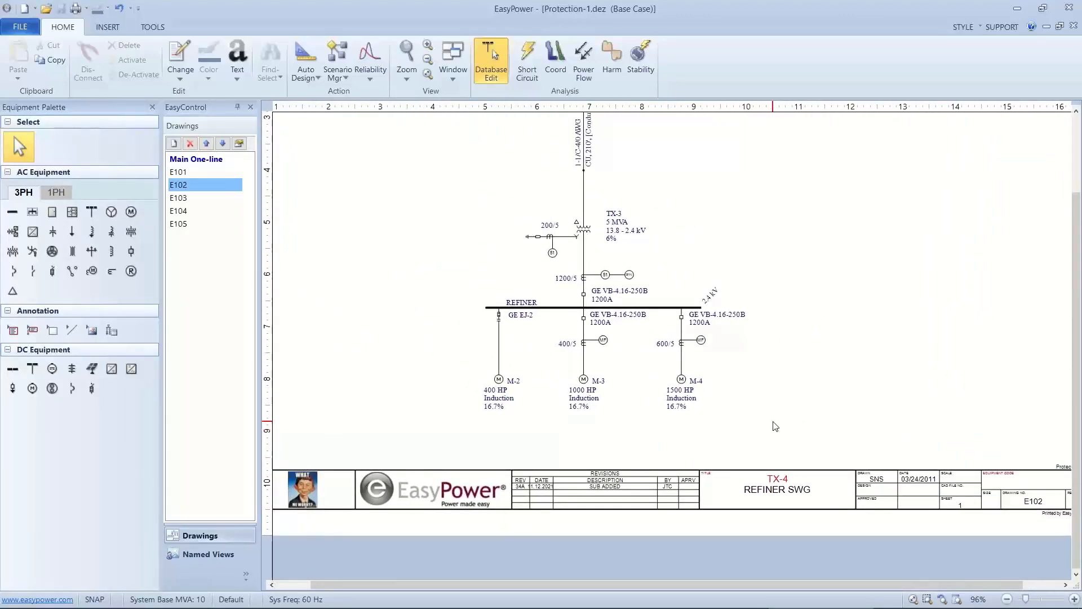
{"action": "scroll", "coordinate": [775, 425], "scroll_direction": "down", "scroll_amount": 1}
{"action": "left_click_drag", "start_coordinate": [774, 424], "coordinate": [752, 458]}
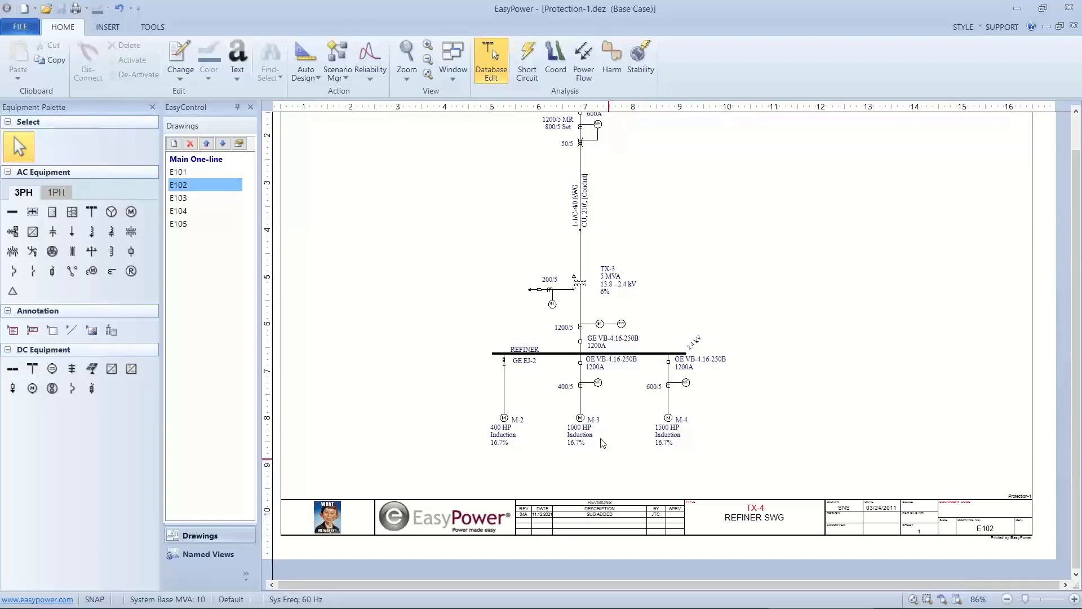
Open drawing E105 and examine the layout and contents of the PNL-1 and PNL-2 panel schedules
{"action": "left_click", "coordinate": [197, 223]}
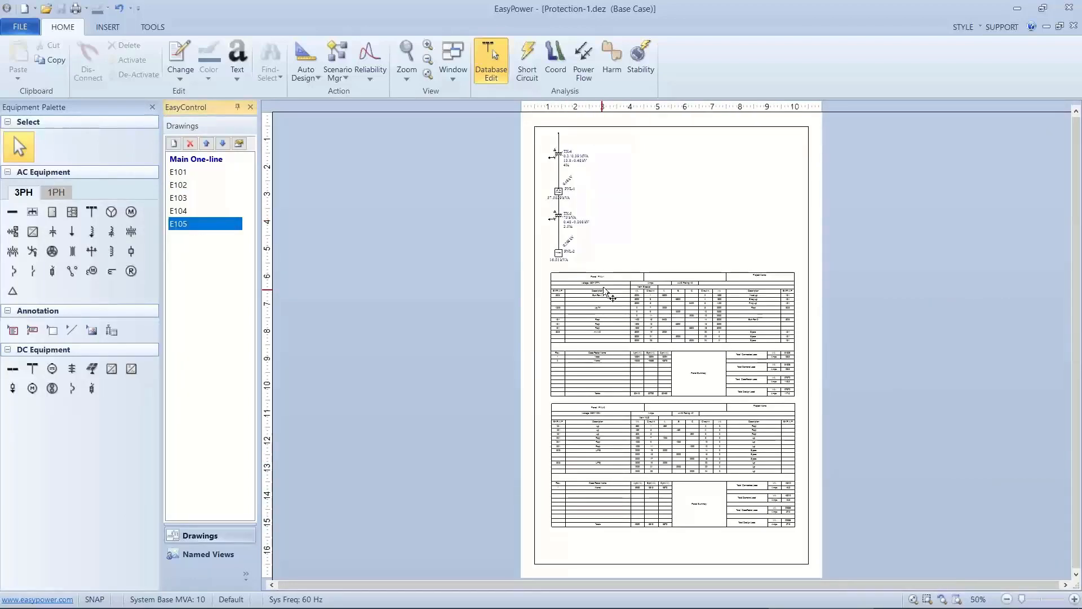
{"action": "scroll", "coordinate": [612, 273], "scroll_direction": "up", "scroll_amount": 2}
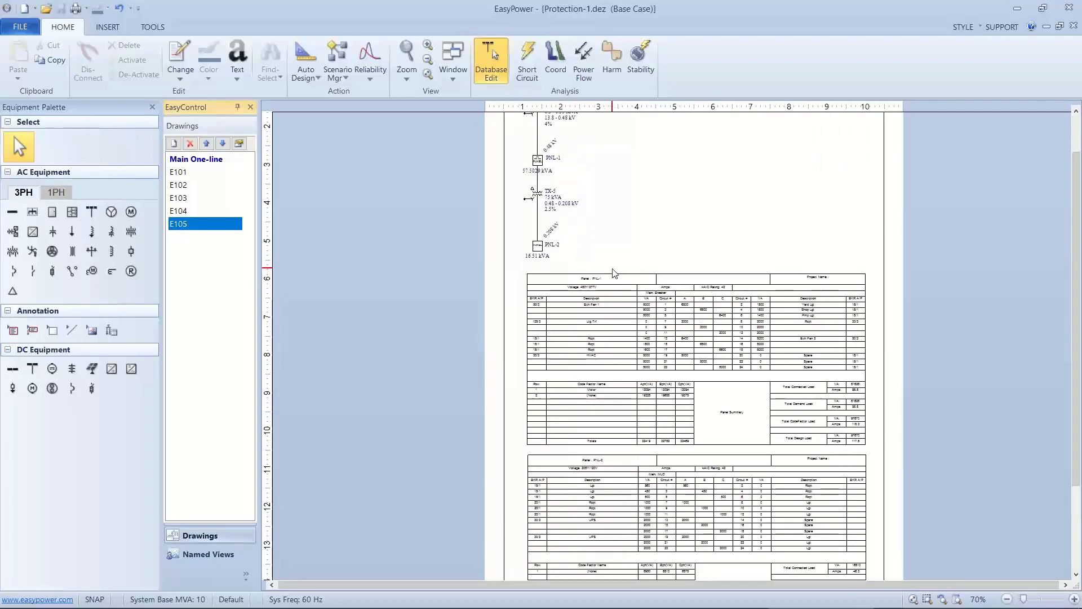
{"action": "mouse_move", "coordinate": [613, 273]}
{"action": "left_mouse_down"}
{"action": "mouse_move", "coordinate": [587, 237]}
{"action": "mouse_move", "coordinate": [508, 225]}
{"action": "left_mouse_up"}
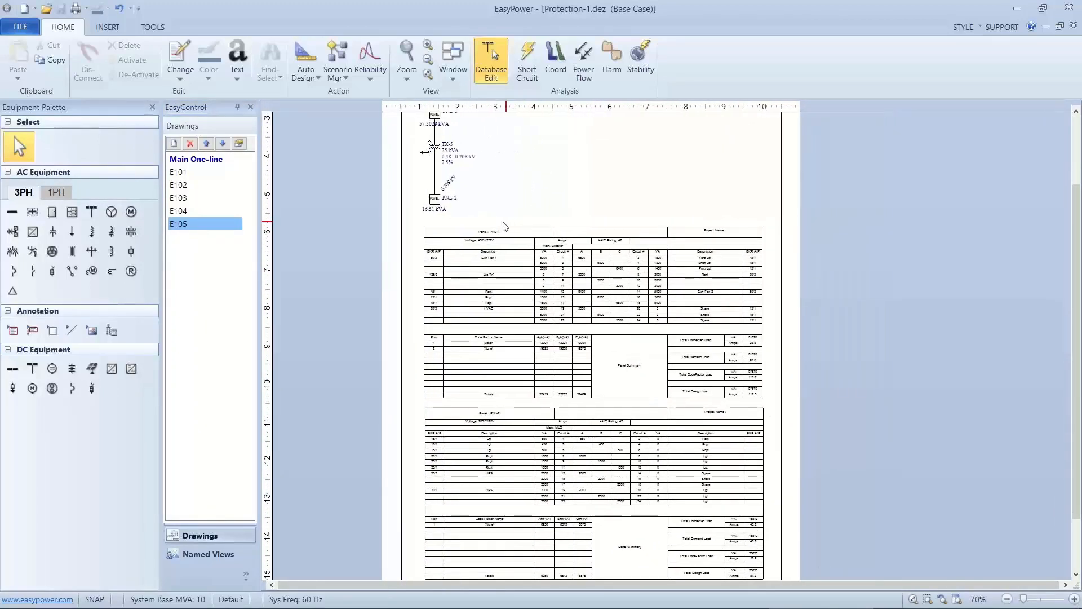
{"action": "scroll", "coordinate": [497, 226], "scroll_direction": "down", "scroll_amount": 1}
{"action": "scroll", "coordinate": [497, 226], "scroll_direction": "up", "scroll_amount": 4}
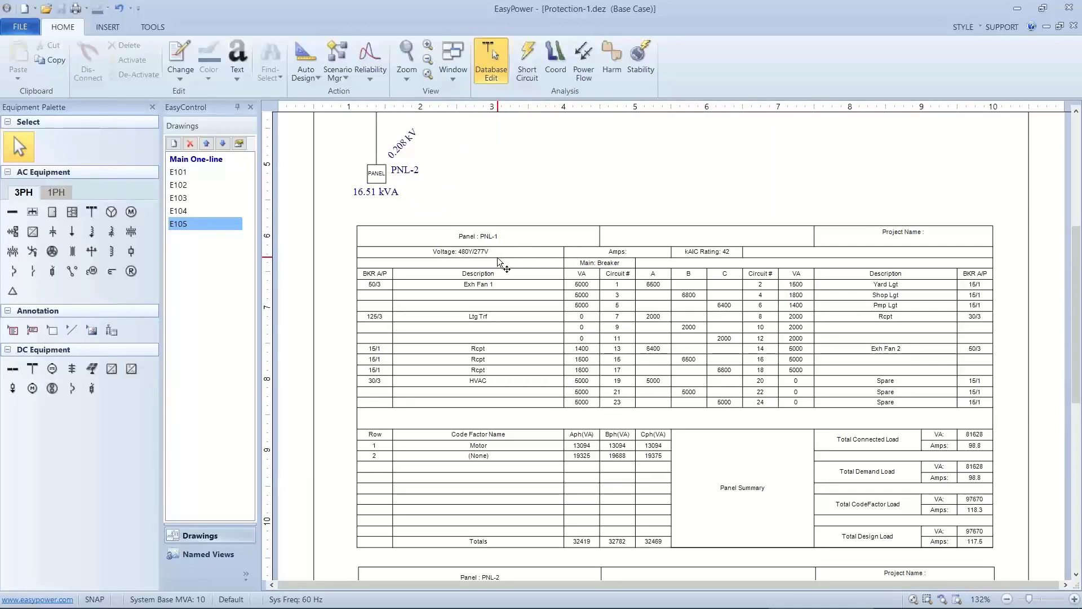
{"action": "scroll", "coordinate": [472, 265], "scroll_direction": "down", "scroll_amount": 1}
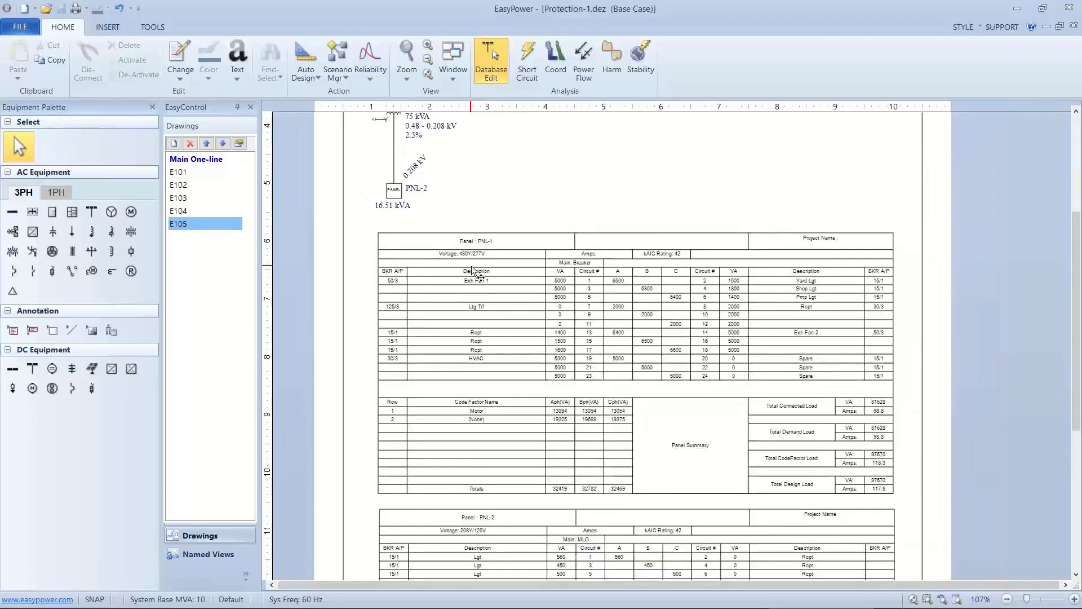
{"action": "scroll", "coordinate": [471, 266], "scroll_direction": "down", "scroll_amount": 1}
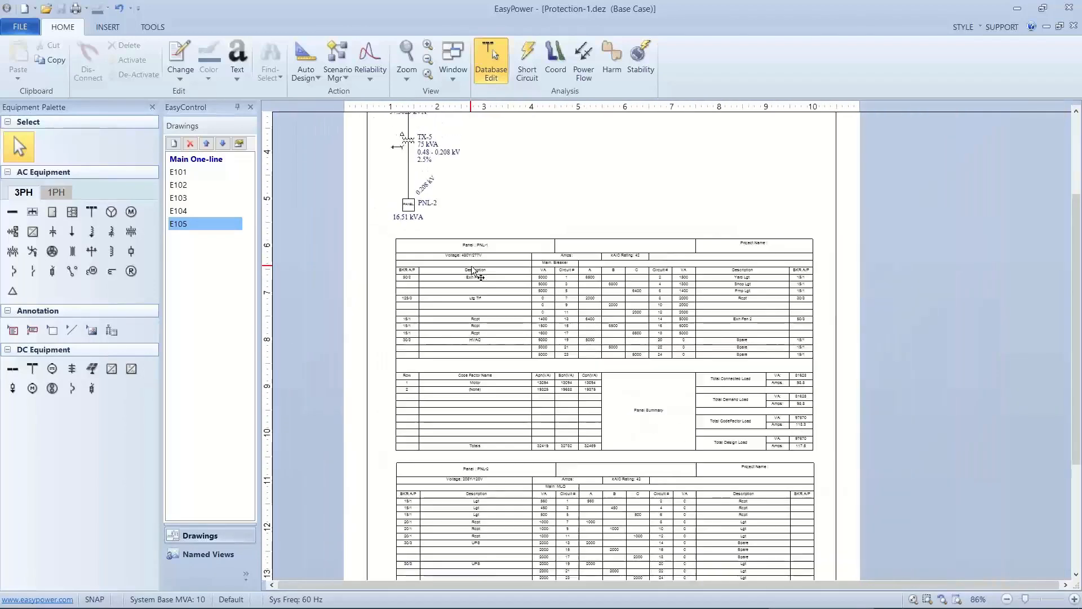
From the Main One-line, open the database file properties and enable a specified template for Panel Schedule
{"action": "left_click", "coordinate": [218, 159]}
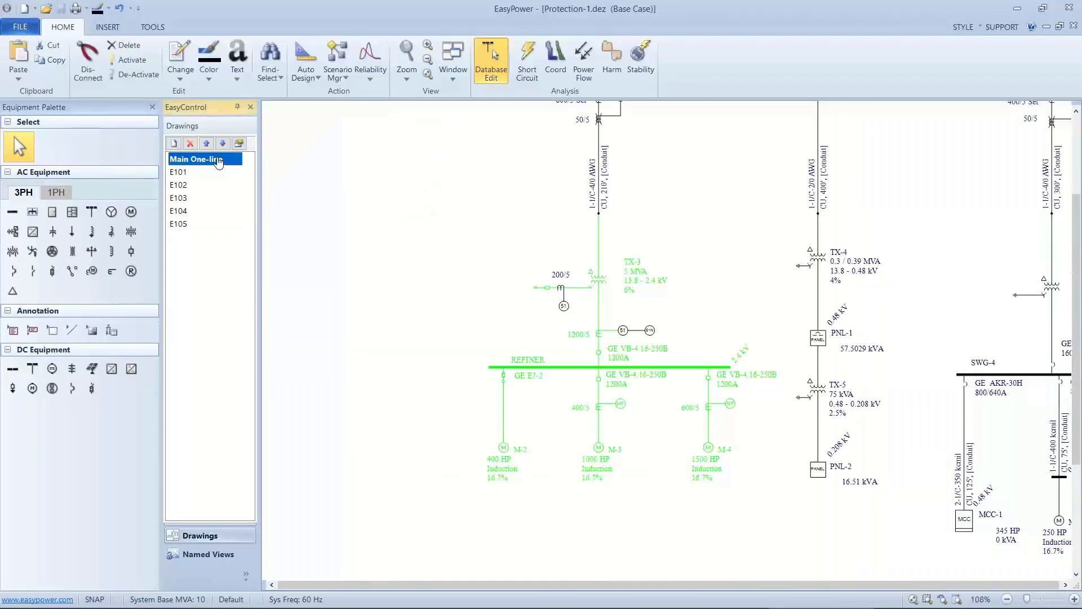
{"action": "left_click", "coordinate": [345, 196]}
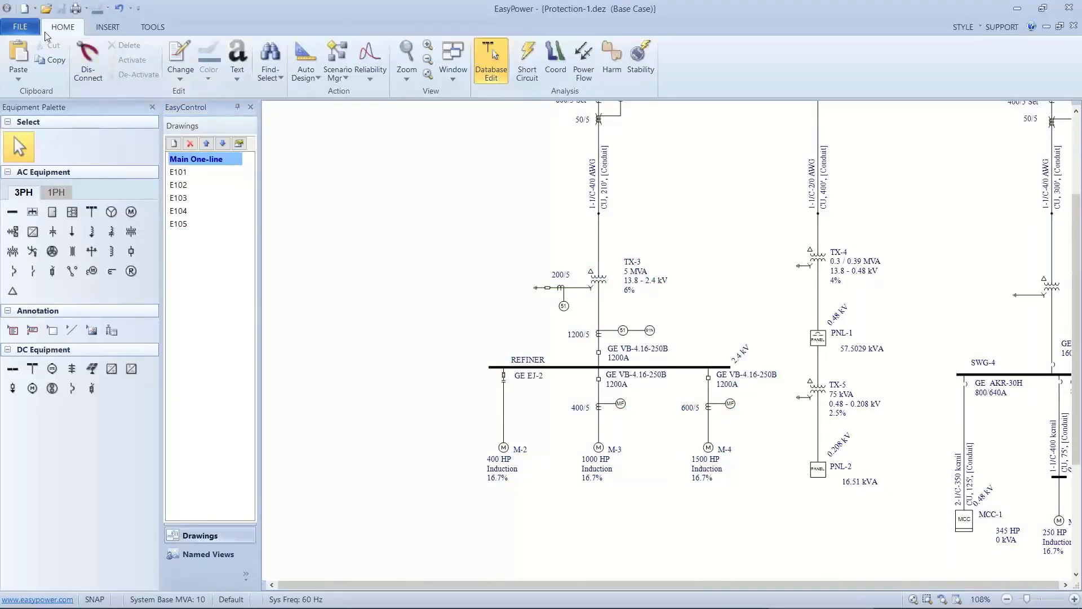
{"action": "left_click", "coordinate": [26, 30]}
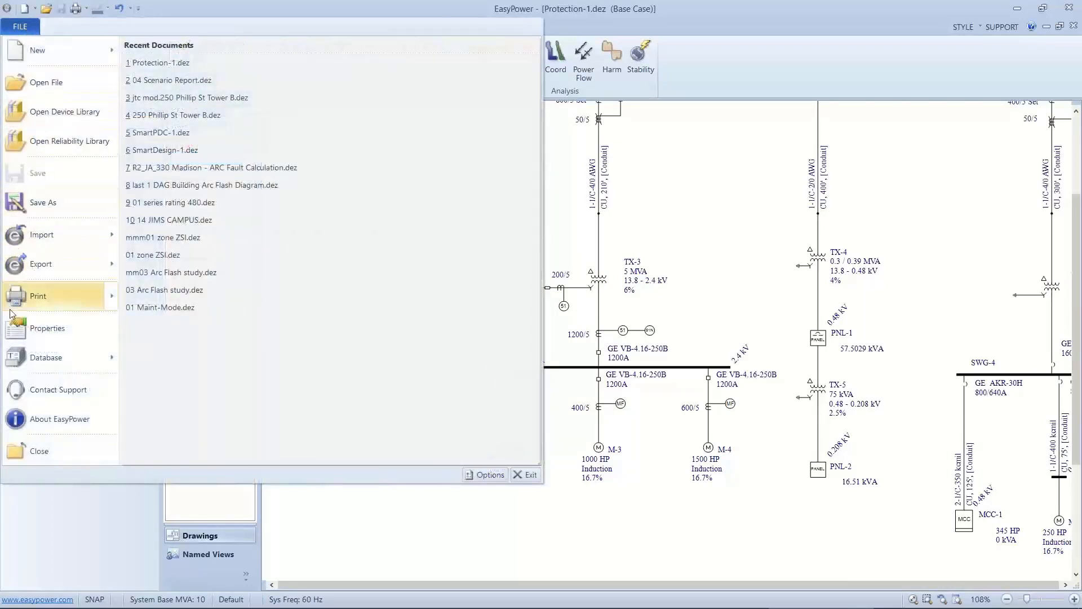
{"action": "left_click", "coordinate": [58, 328]}
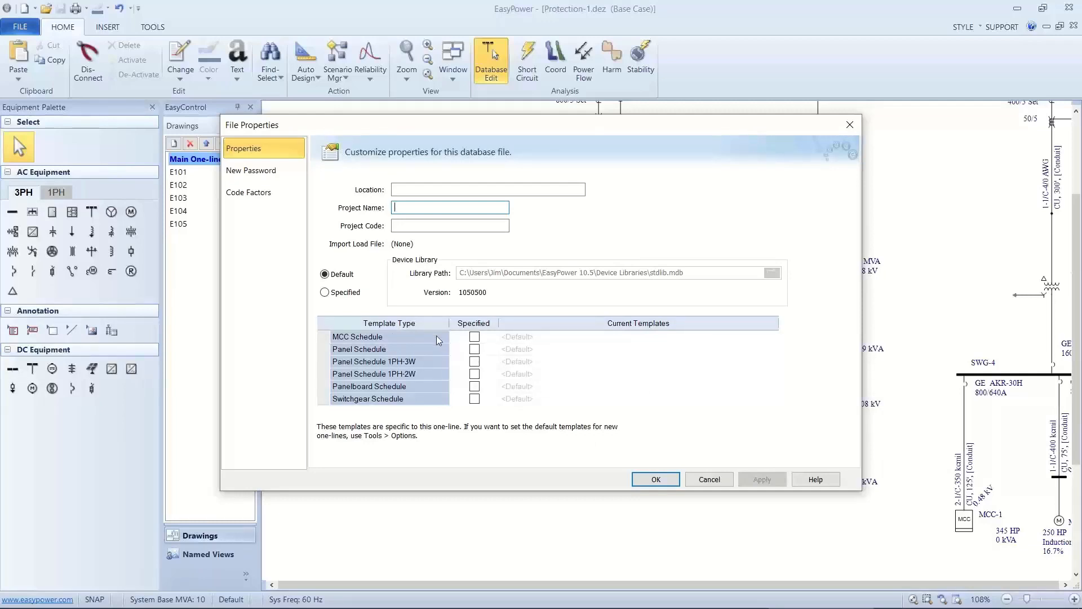
{"action": "left_click", "coordinate": [472, 350]}
{"action": "left_click", "coordinate": [473, 349]}
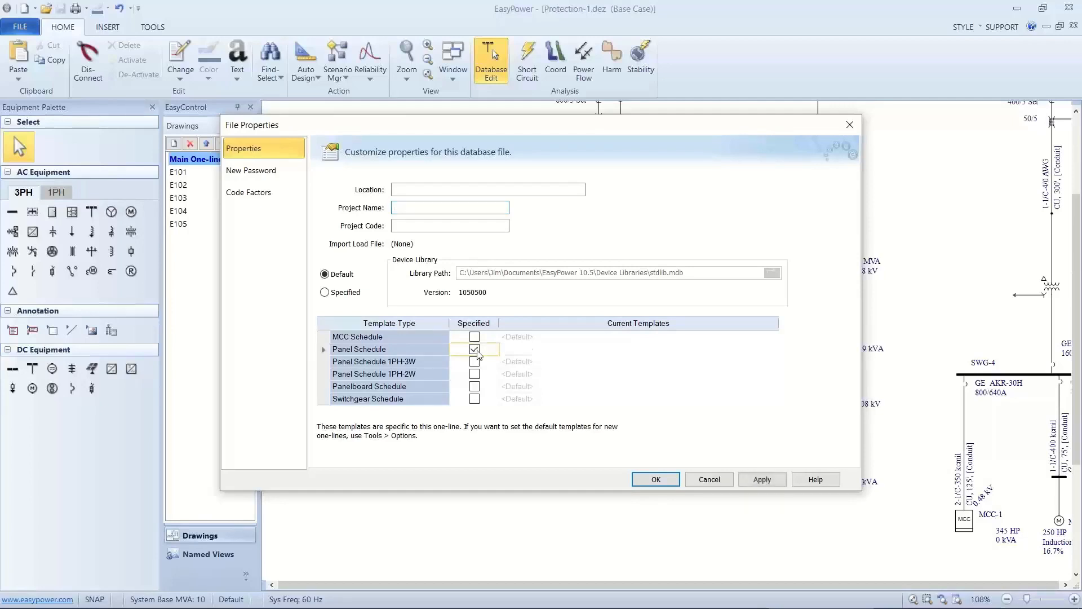
Assign Jim-PanelSchedule.ezpnl from the Templates folder as the Panel Schedule template and update all existing schedules
{"action": "left_click", "coordinate": [534, 349]}
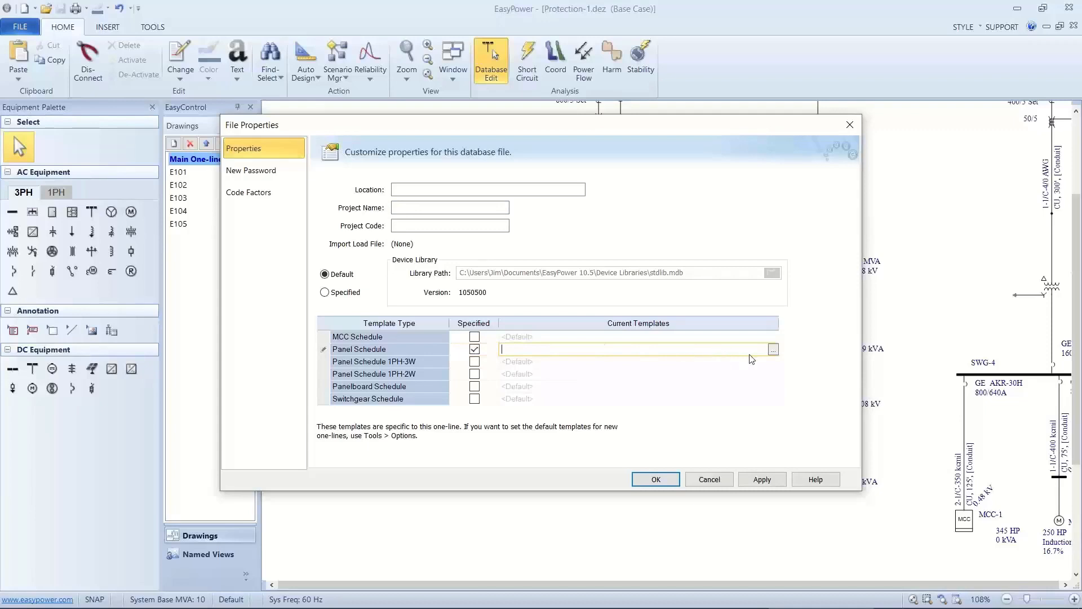
{"action": "left_click", "coordinate": [773, 349]}
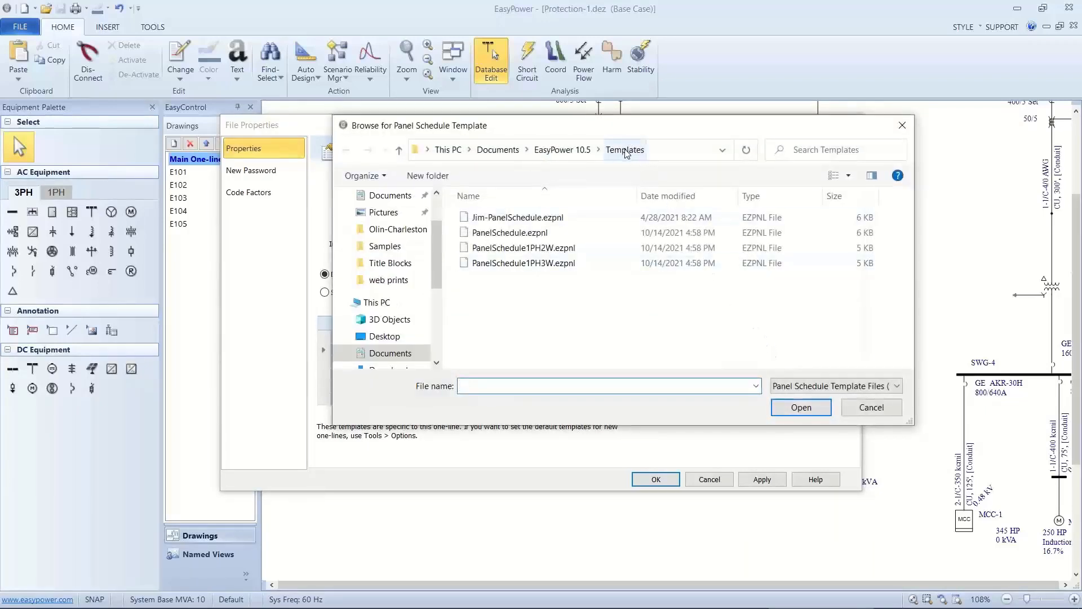
{"action": "left_click", "coordinate": [465, 219]}
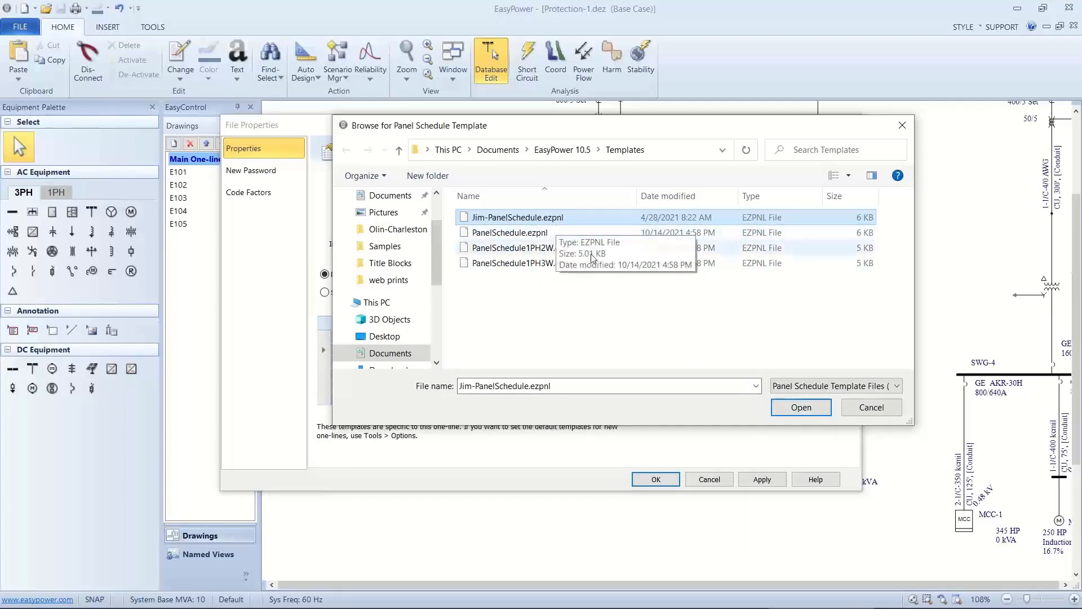
{"action": "left_click", "coordinate": [797, 409]}
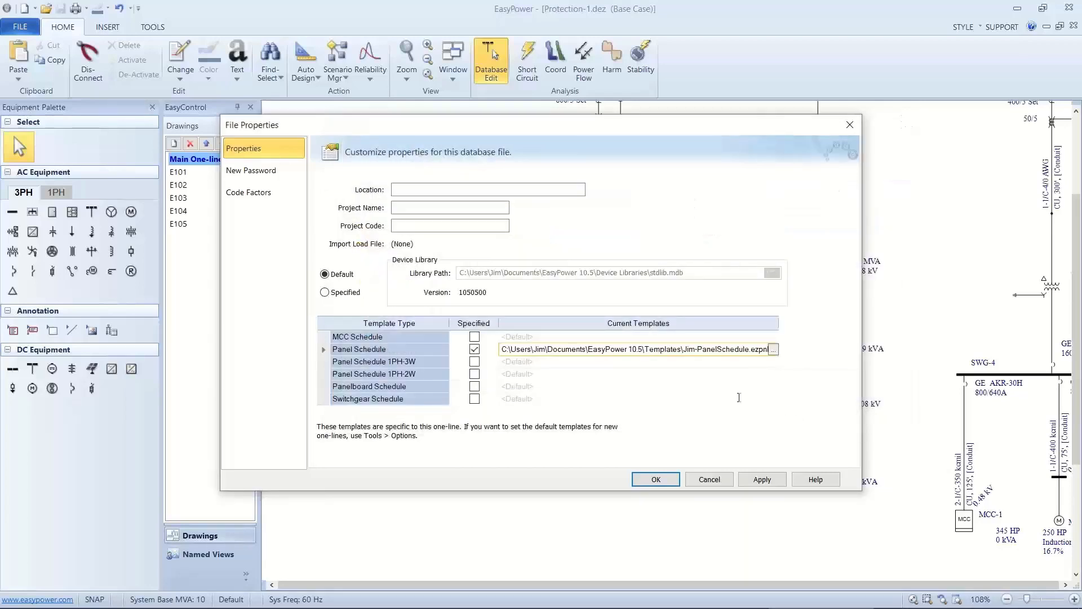
{"action": "left_click", "coordinate": [657, 478]}
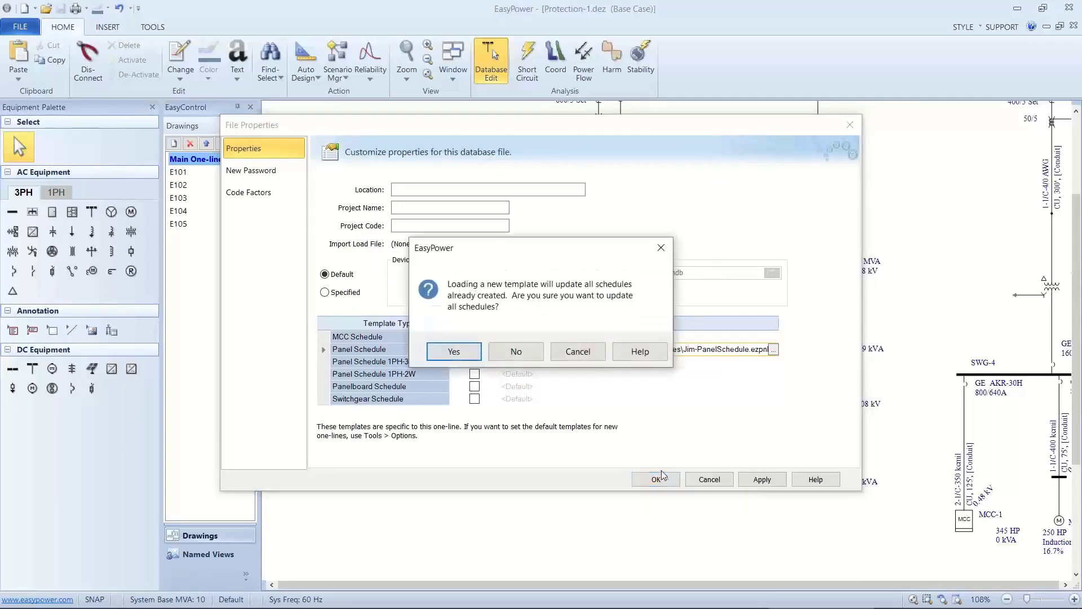
{"action": "left_click", "coordinate": [460, 351]}
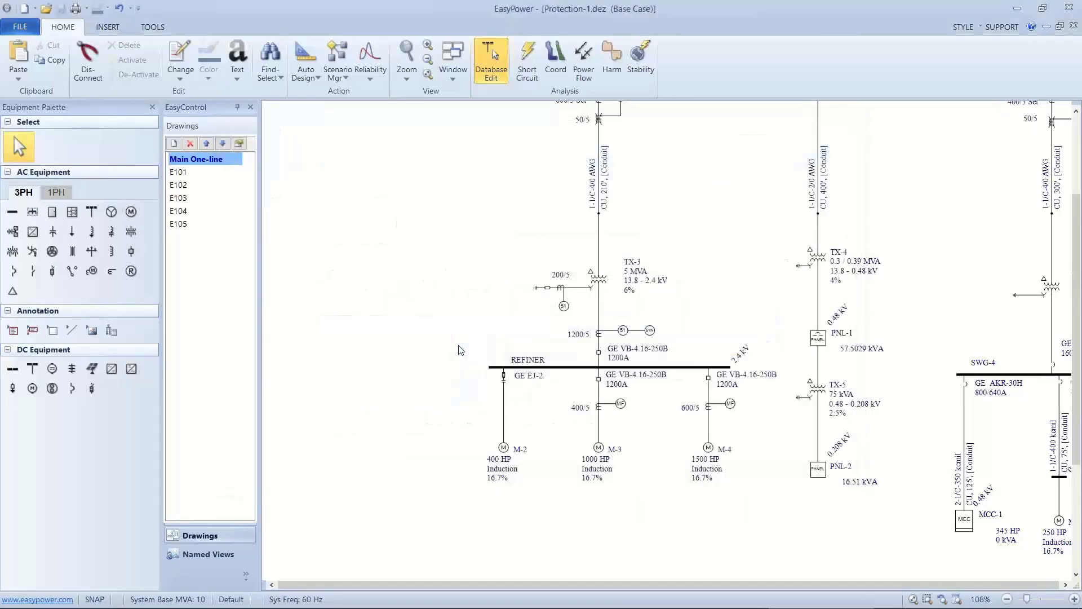
Return to drawing E105 and examine the short circuit and arc flash fields in PNL-1's schedule
{"action": "left_click", "coordinate": [176, 223]}
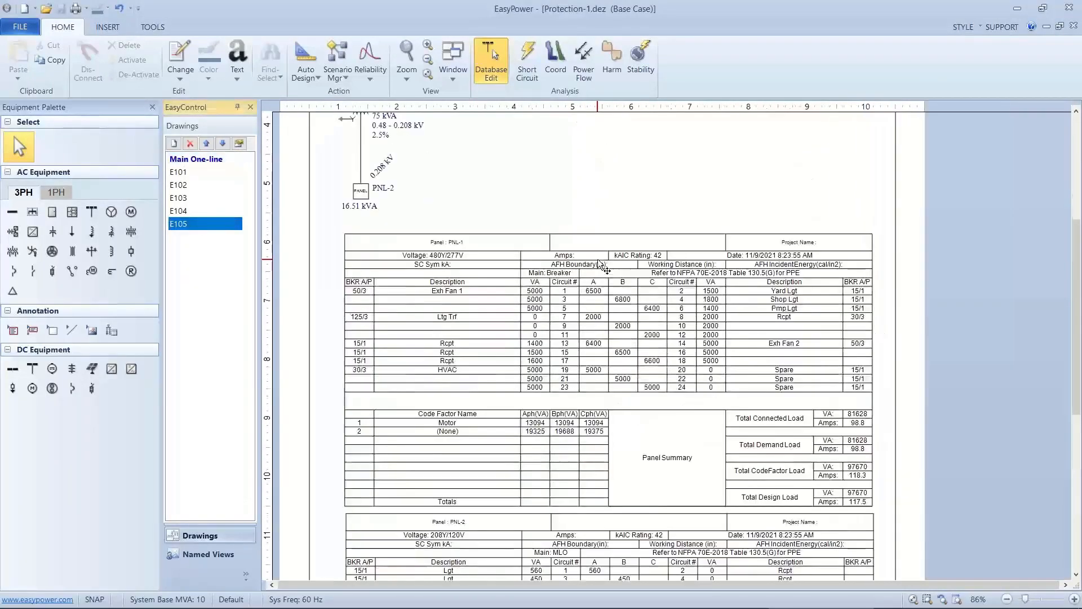
{"action": "scroll", "coordinate": [598, 259], "scroll_direction": "up", "scroll_amount": 2}
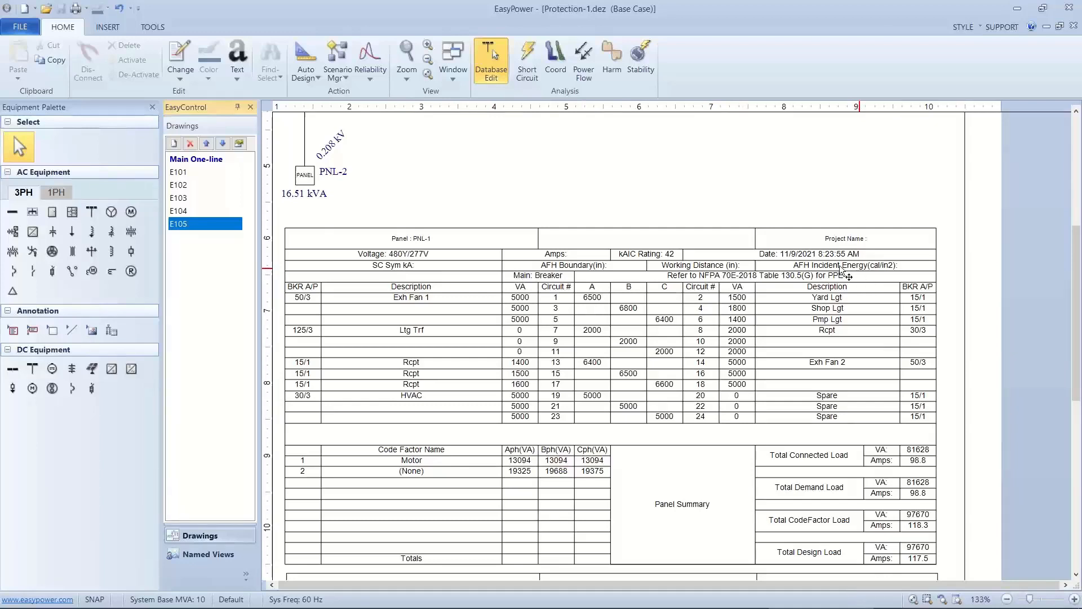
{"action": "left_click", "coordinate": [509, 186]}
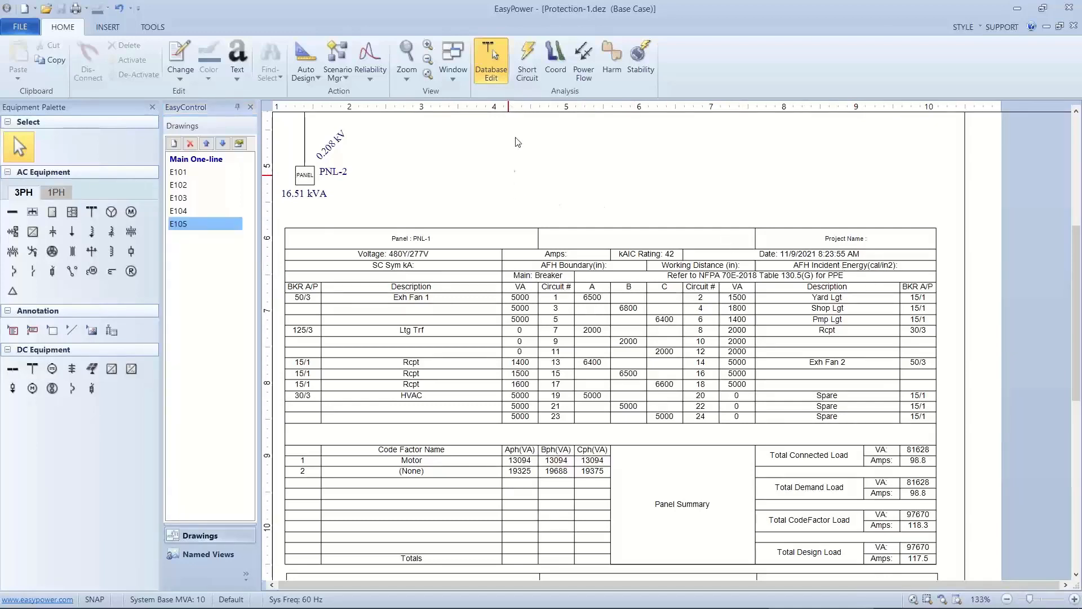
Switch to Short Circuit analysis and fault the buses
{"action": "left_click", "coordinate": [523, 62]}
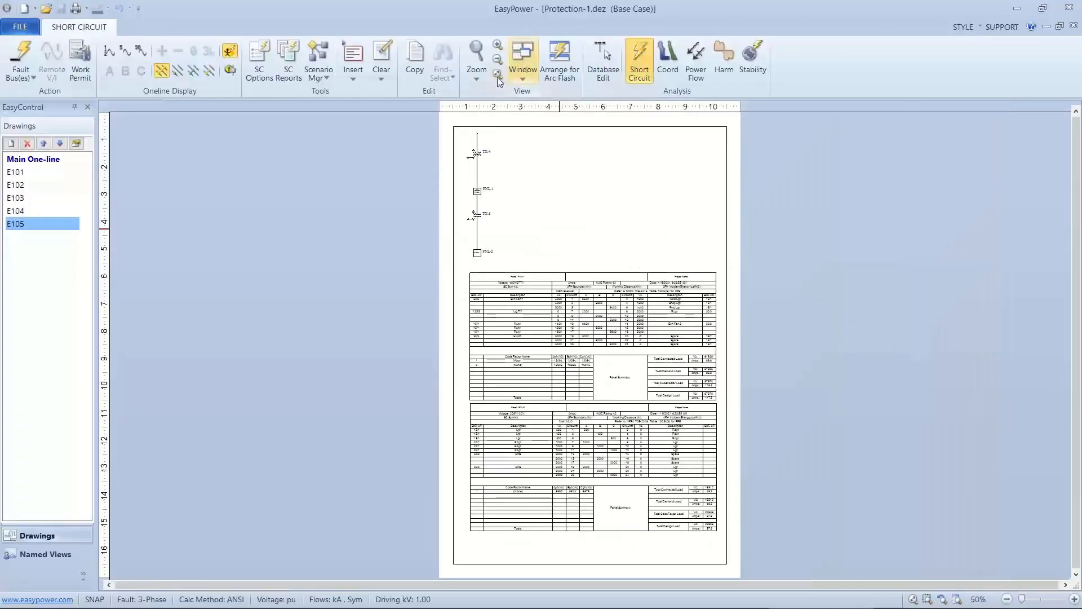
{"action": "left_click", "coordinate": [36, 76]}
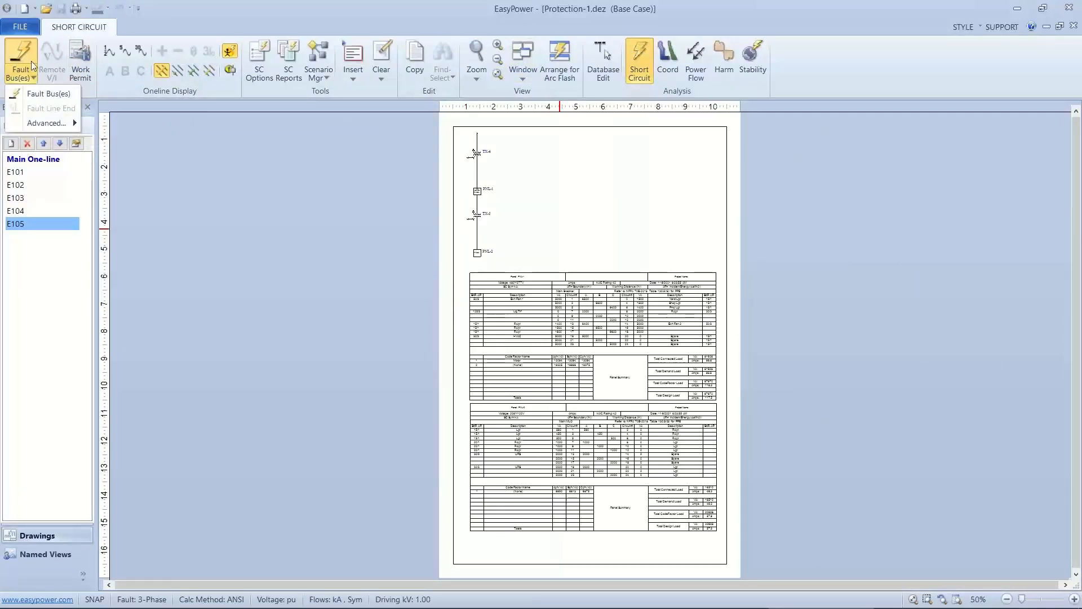
{"action": "left_click", "coordinate": [29, 92]}
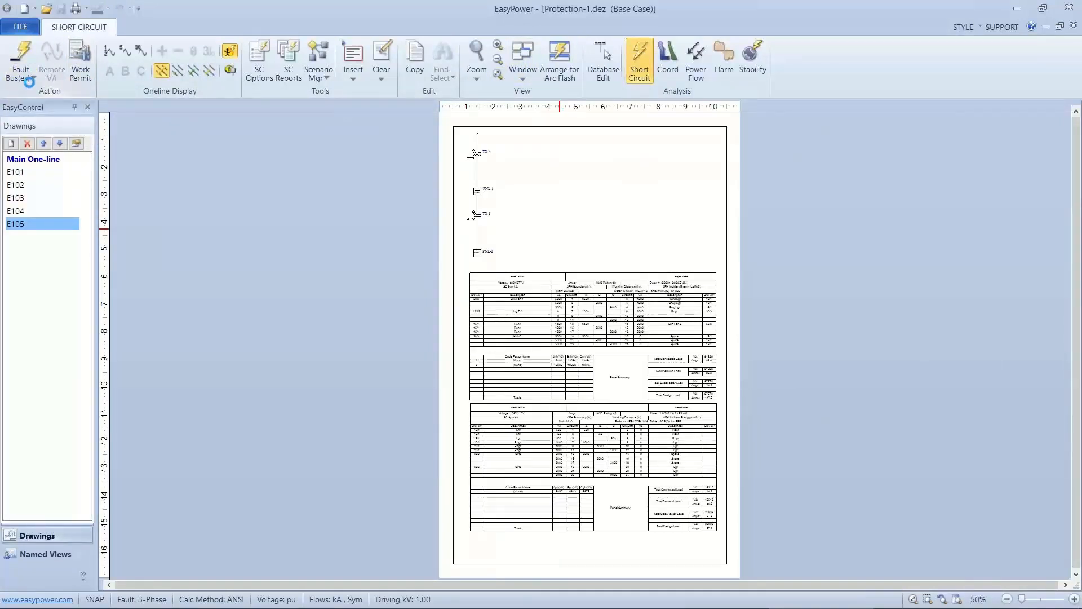
Run Fault and Store Sym kA, and check the SC Sym kA field in PNL-1's schedule
{"action": "left_click", "coordinate": [33, 79]}
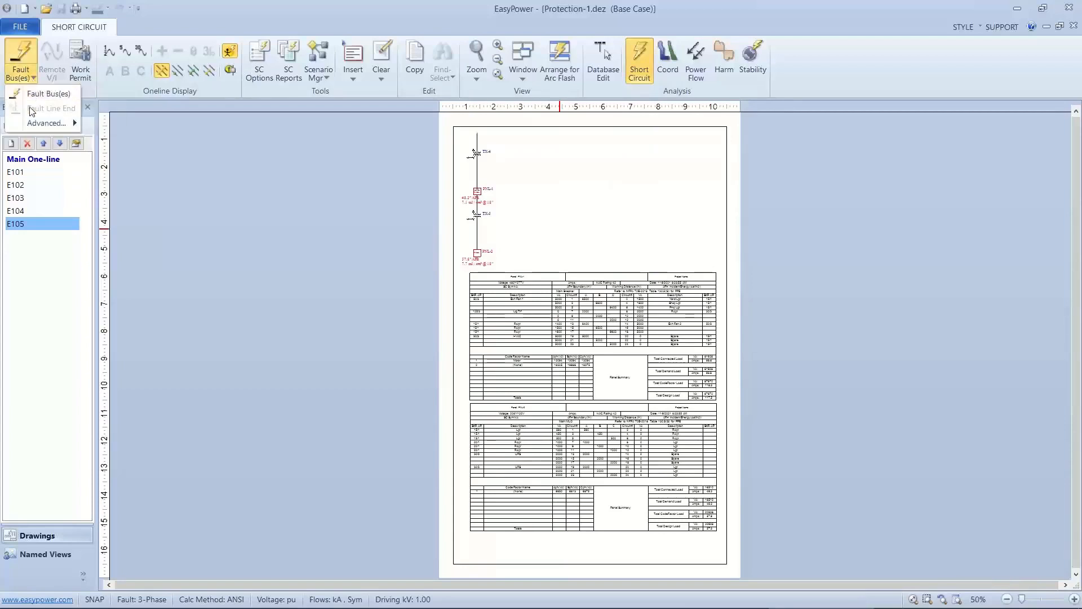
{"action": "mouse_move", "coordinate": [30, 123]}
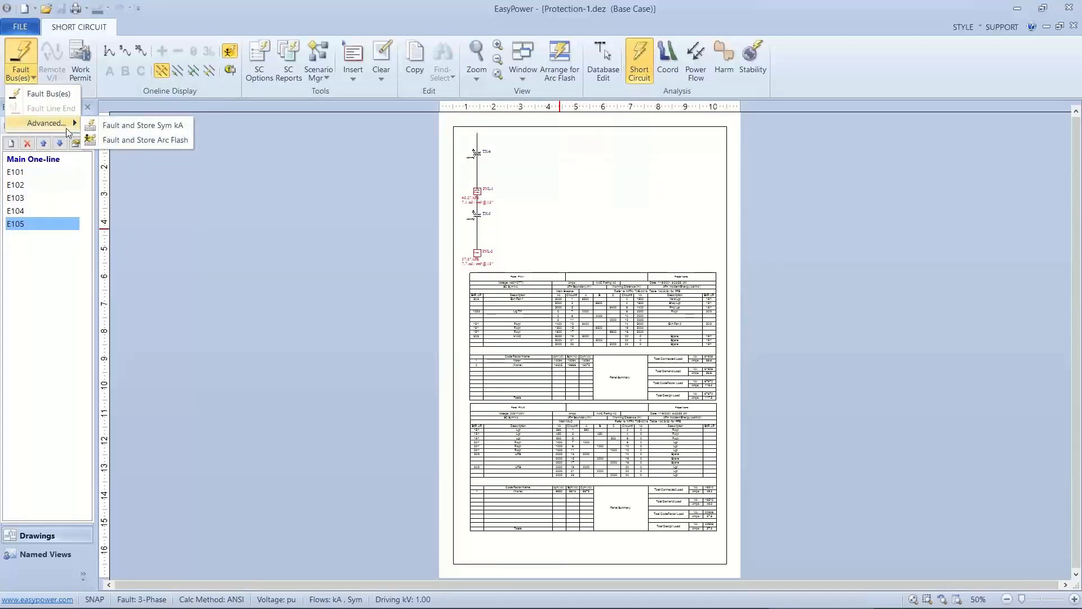
{"action": "left_click", "coordinate": [100, 128]}
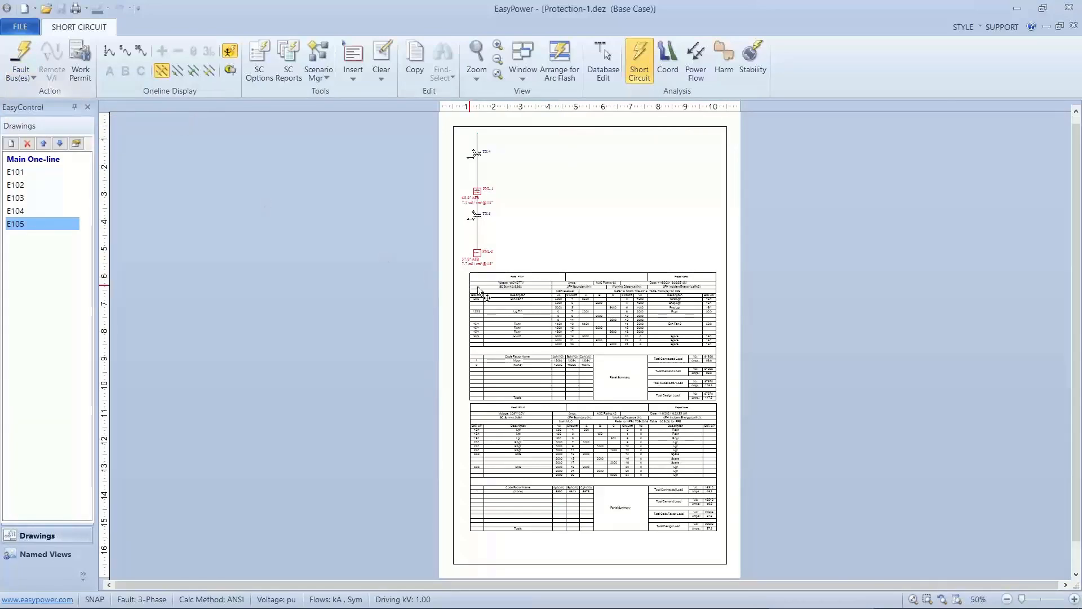
{"action": "scroll", "coordinate": [480, 286], "scroll_direction": "up", "scroll_amount": 5}
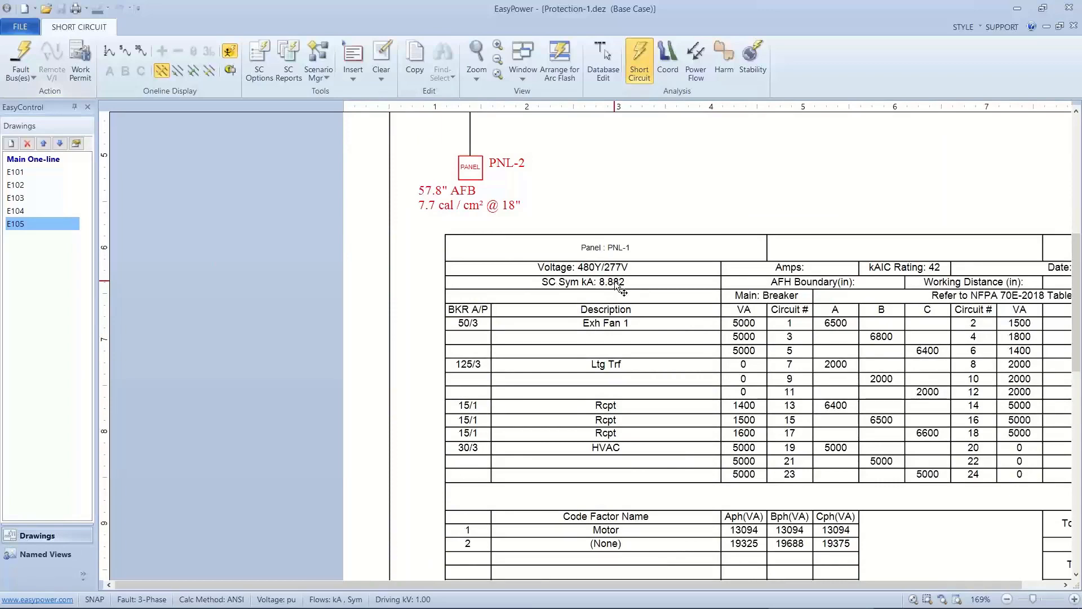
{"action": "left_click_drag", "start_coordinate": [615, 281], "coordinate": [391, 258]}
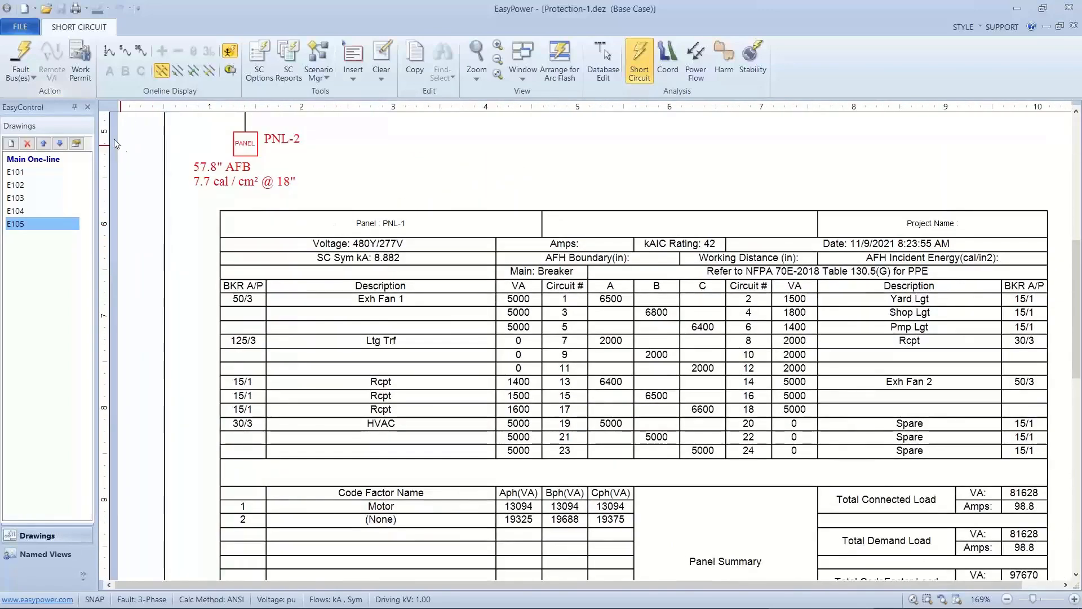
Run Fault and Store Arc Flash, and review the arc flash boundary, working distance and incident energy fields in both panel schedules
{"action": "left_click", "coordinate": [34, 79]}
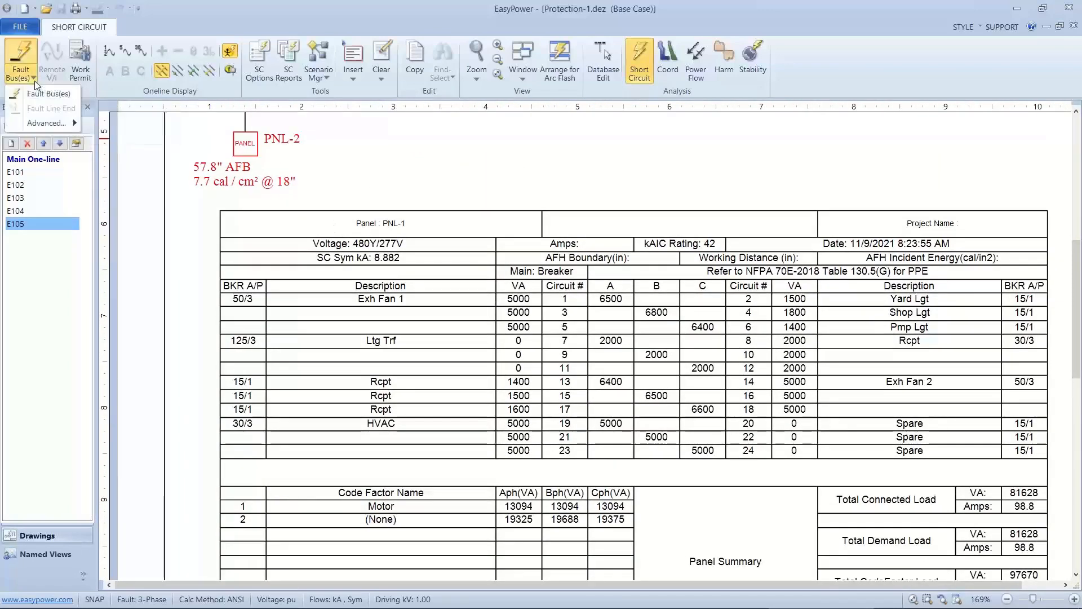
{"action": "mouse_move", "coordinate": [45, 123]}
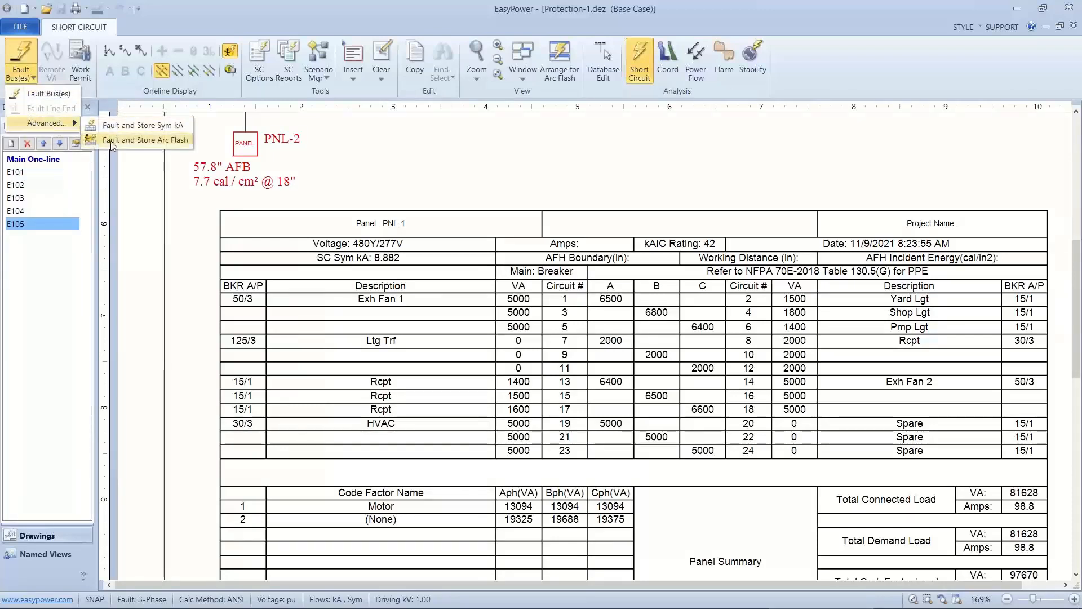
{"action": "left_click", "coordinate": [111, 141]}
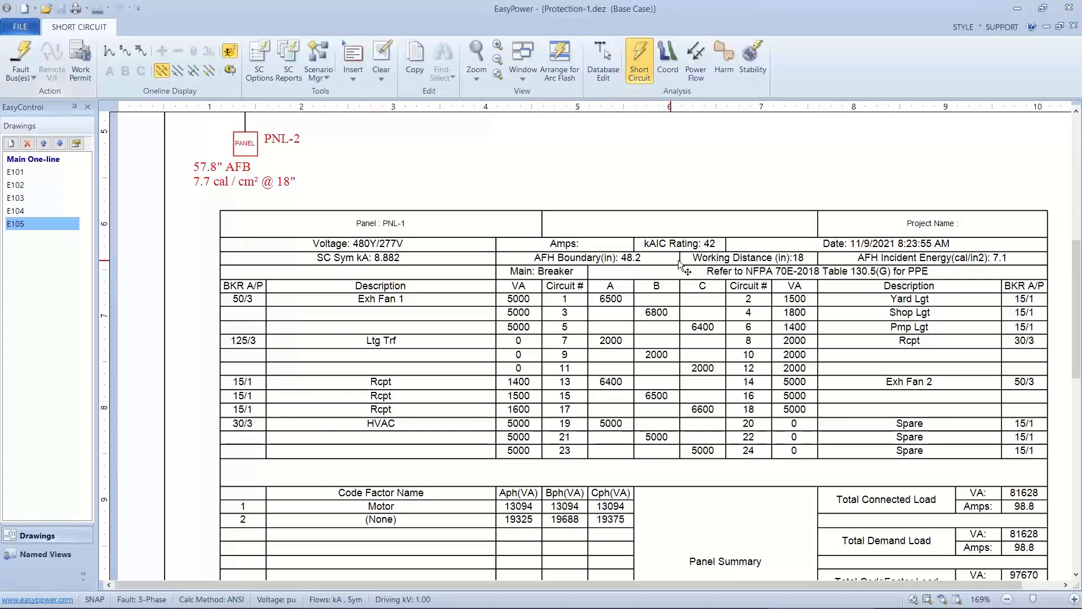
{"action": "scroll", "coordinate": [810, 260], "scroll_direction": "down", "scroll_amount": 2, "text": "ctrl"}
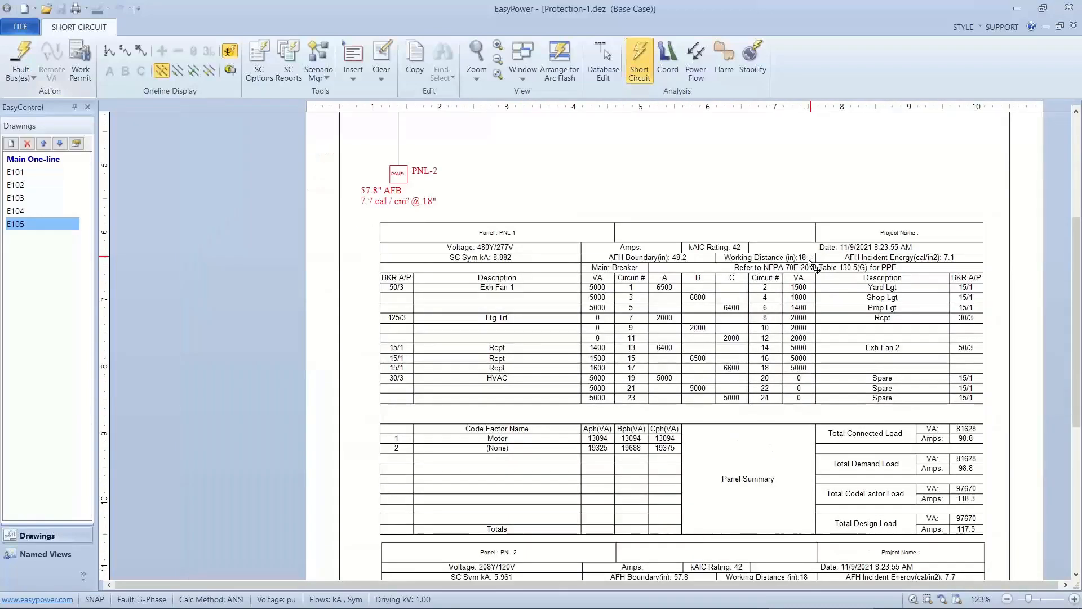
{"action": "scroll", "coordinate": [810, 268], "scroll_direction": "down", "scroll_amount": 2}
{"action": "scroll", "coordinate": [790, 288], "scroll_direction": "down", "scroll_amount": 1}
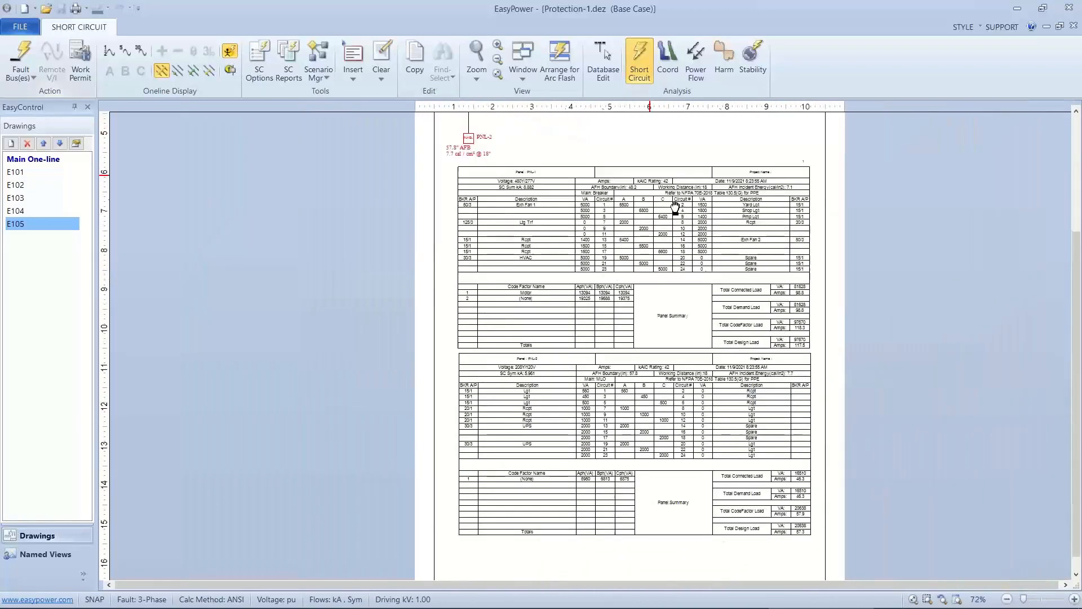
{"action": "scroll", "coordinate": [634, 276], "scroll_direction": "up", "scroll_amount": 3}
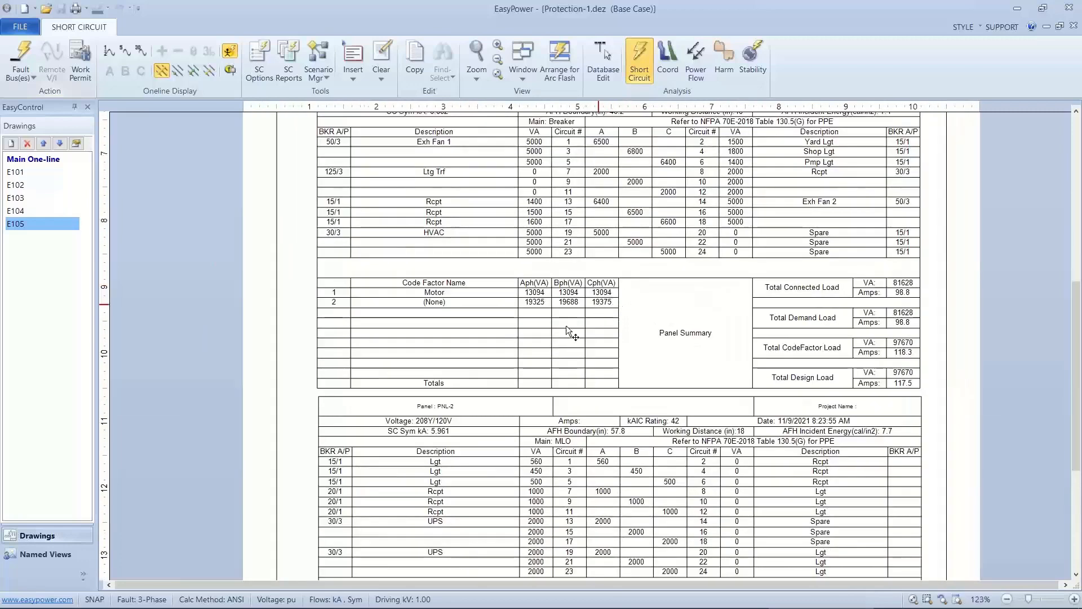
{"action": "scroll", "coordinate": [467, 423], "scroll_direction": "down", "scroll_amount": 2}
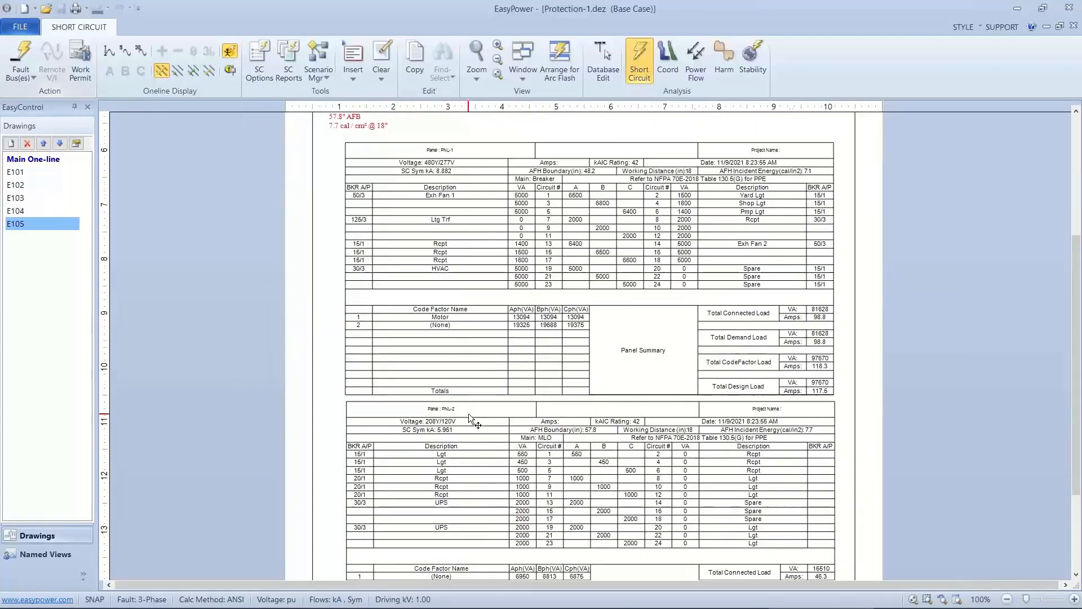
Switch to the PowerPoint slide show, advance to the Reports slide, and return to the EasyPower one-line
{"action": "scroll", "coordinate": [483, 386], "scroll_direction": "down", "scroll_amount": 3}
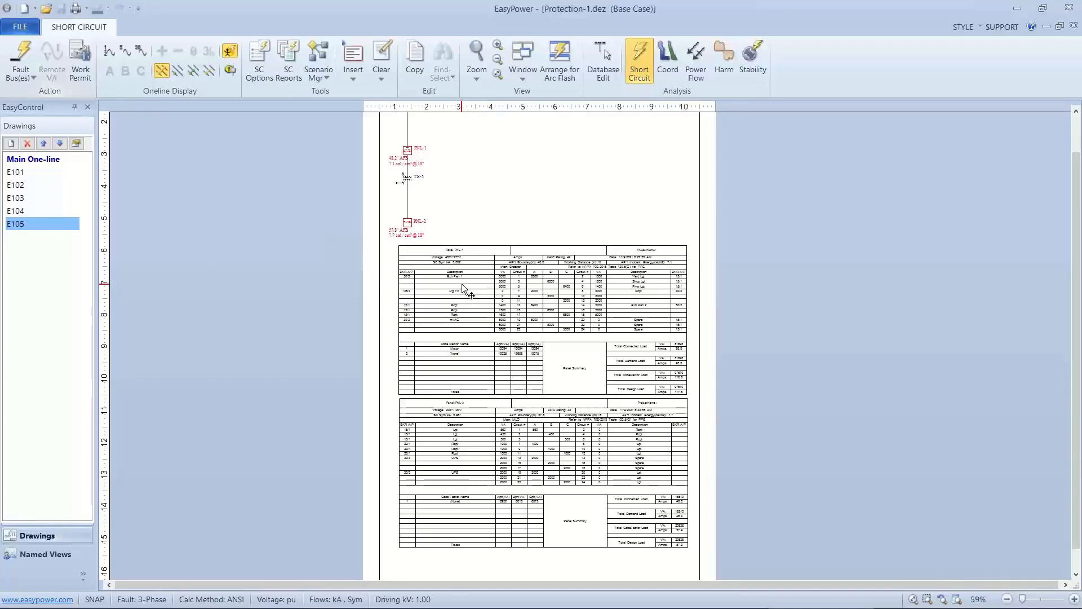
{"action": "key", "text": "alt+Tab"}
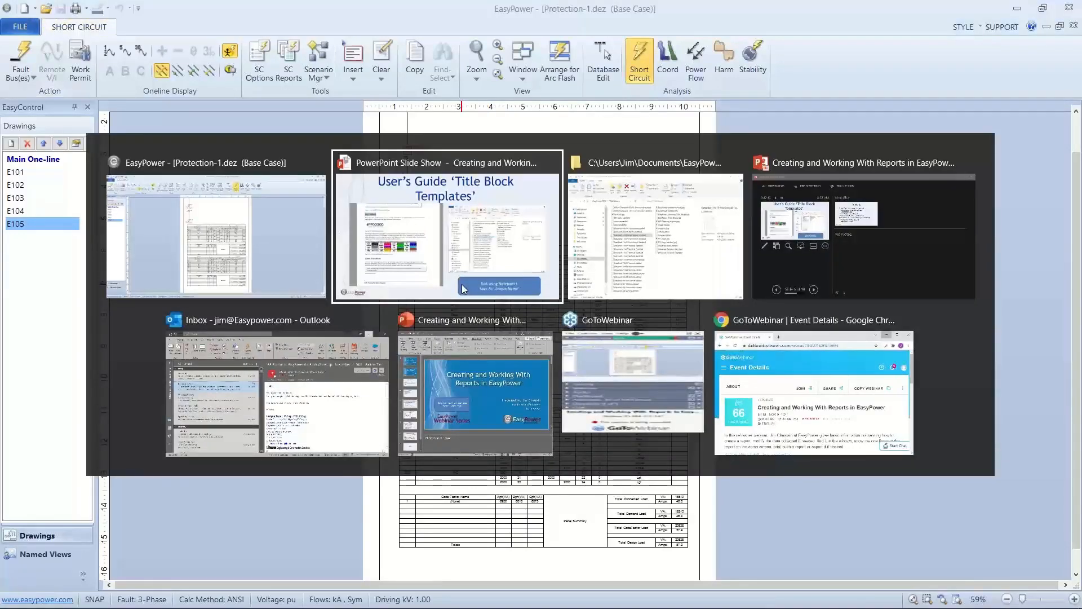
{"action": "key", "text": "Right"}
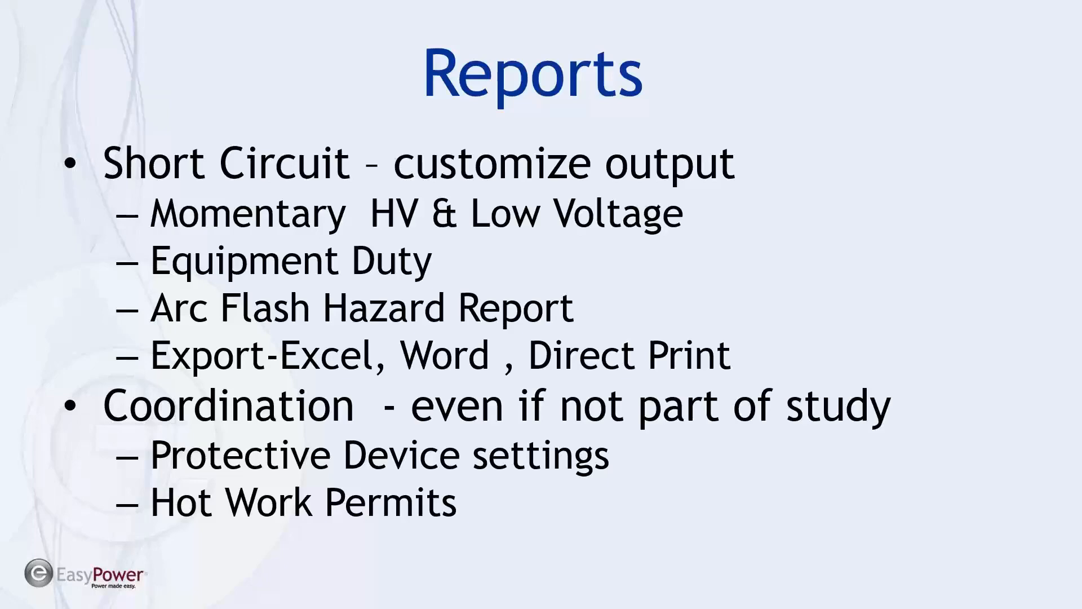
{"action": "key", "text": "alt+Tab"}
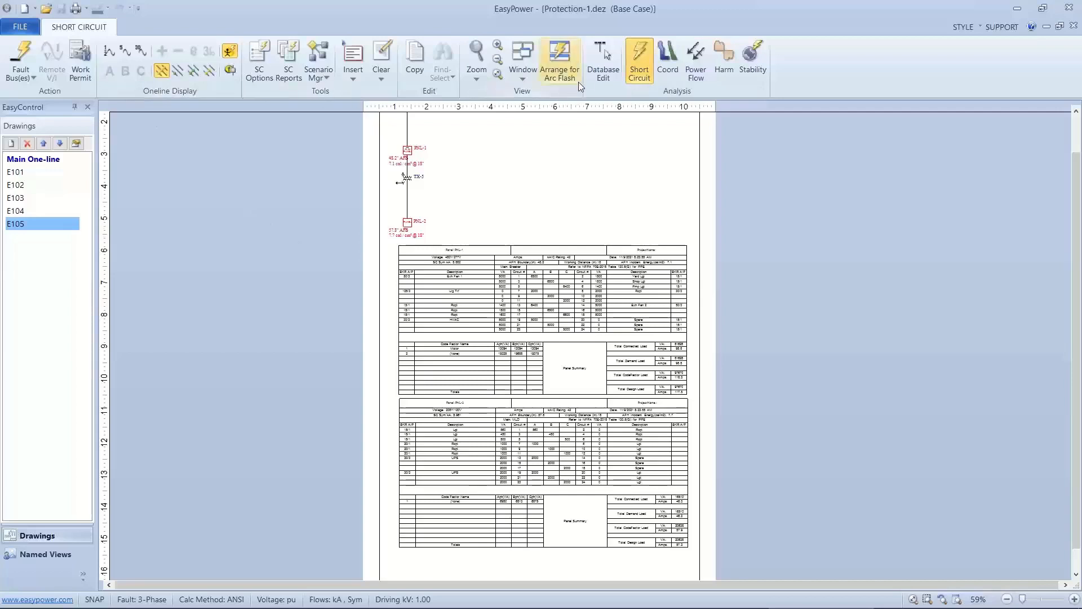
Return to Database Edit, saving all temporary changes to the database, and open the Main One-line drawing
{"action": "left_click", "coordinate": [595, 76]}
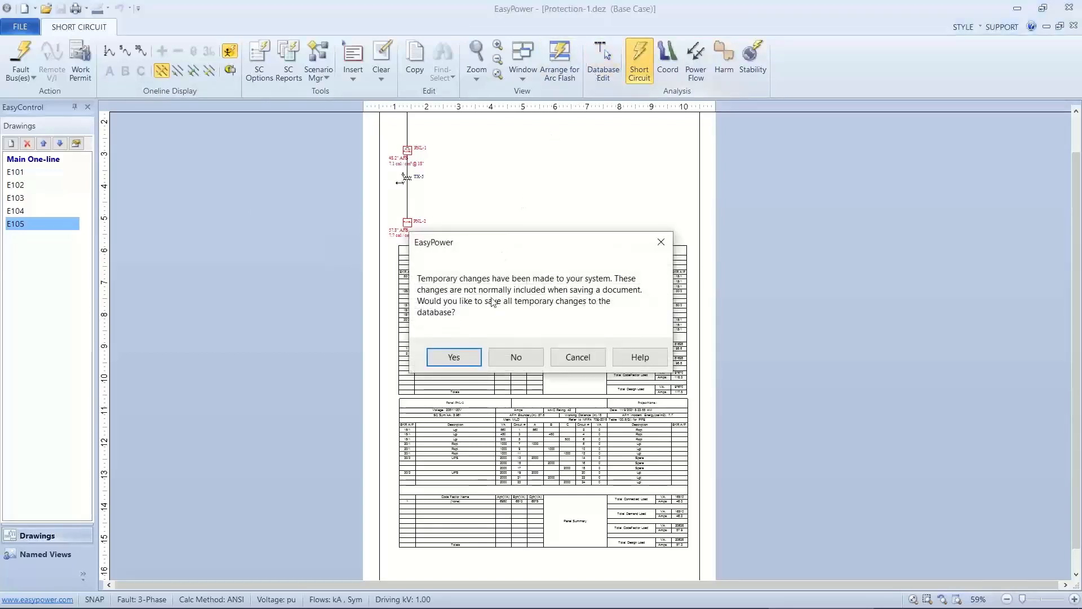
{"action": "left_click", "coordinate": [454, 357]}
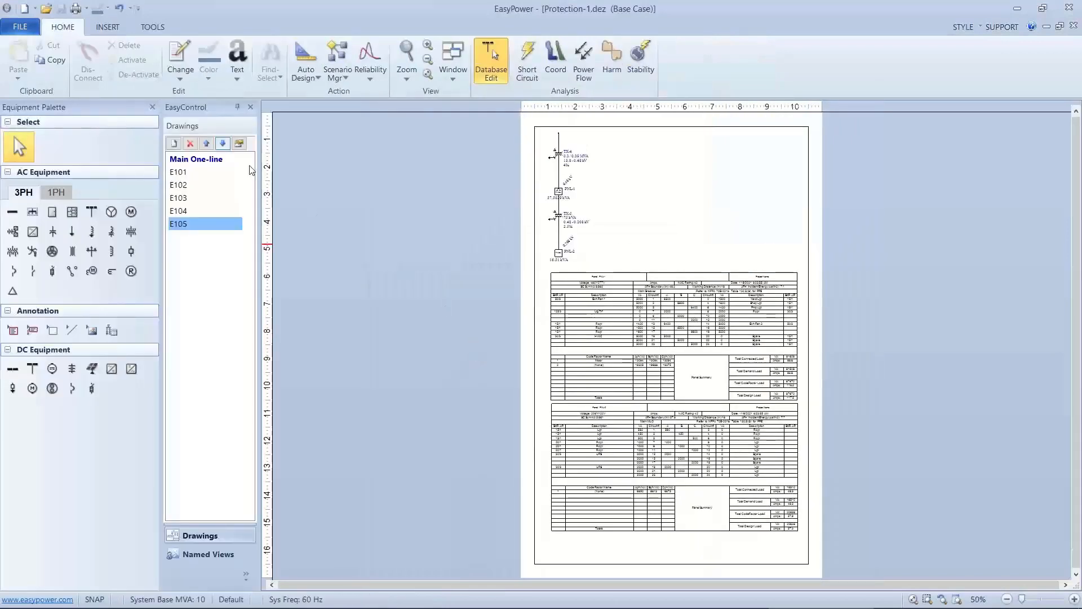
{"action": "double_click", "coordinate": [199, 160]}
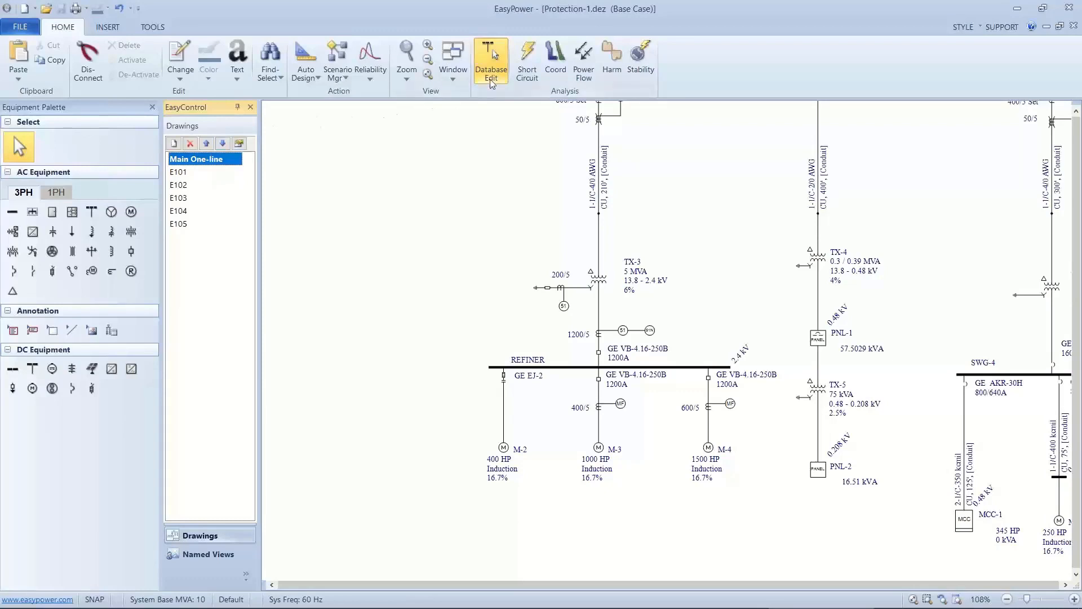
Fault the Main One-line buses in Short Circuit analysis and switch the one-line display from arc flash to equipment duty
{"action": "left_click", "coordinate": [523, 70]}
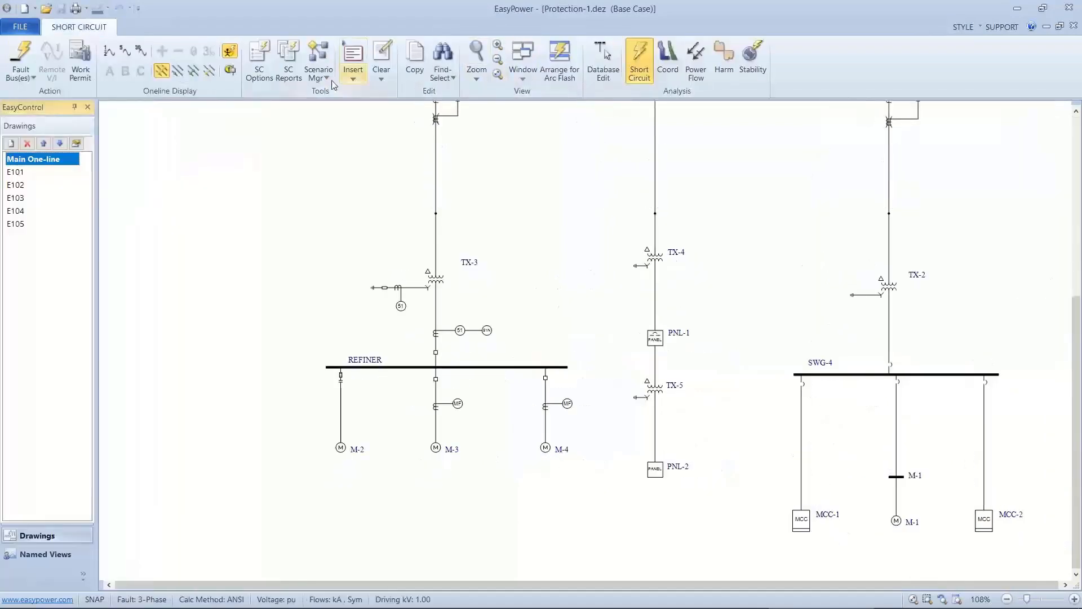
{"action": "left_click", "coordinate": [25, 48]}
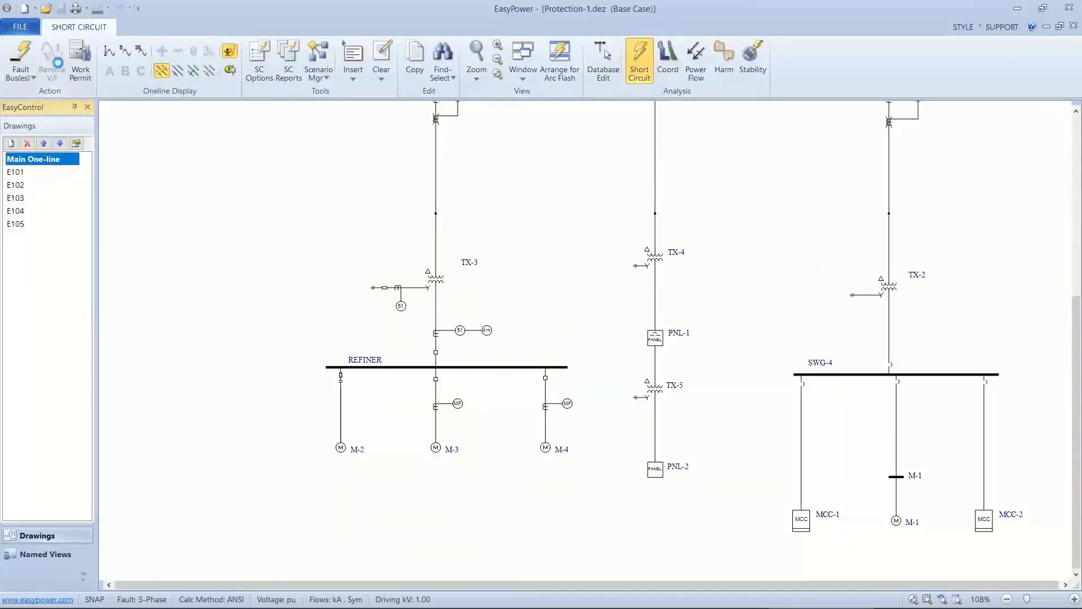
{"action": "left_click", "coordinate": [231, 71]}
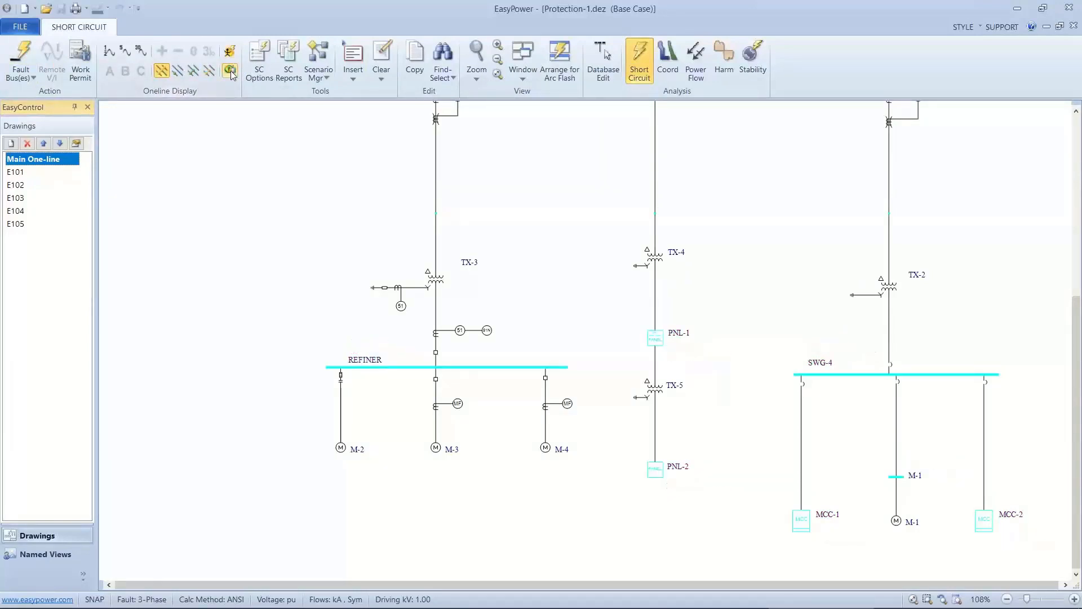
{"action": "left_click", "coordinate": [514, 80]}
{"action": "left_click", "coordinate": [514, 82]}
Configure the short circuit text output to create an expanded Equipment Duty Report that includes all devices
{"action": "left_click", "coordinate": [295, 56]}
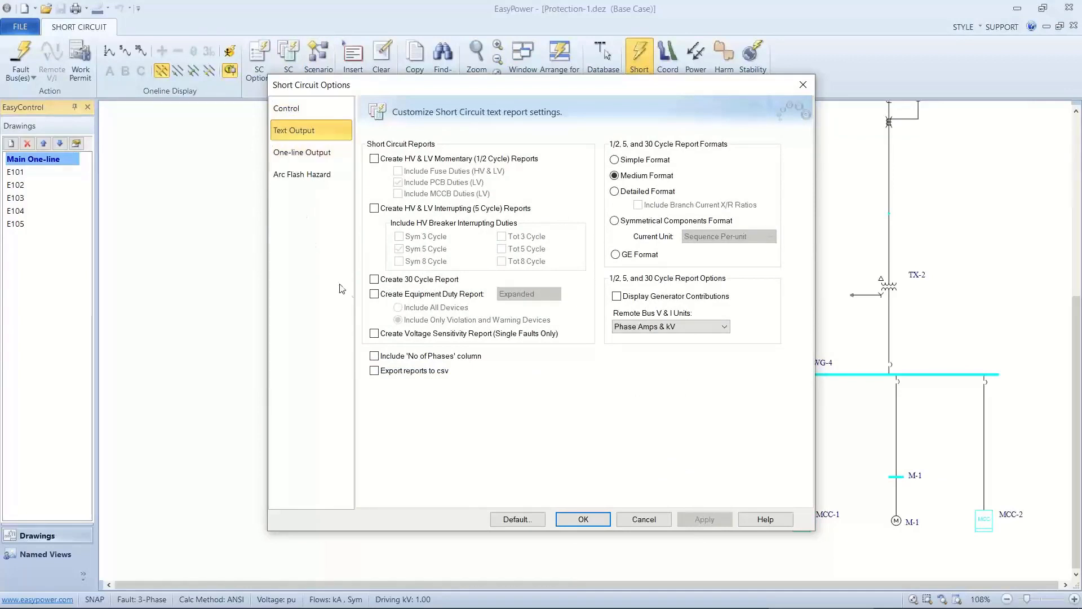
{"action": "left_click", "coordinate": [375, 294]}
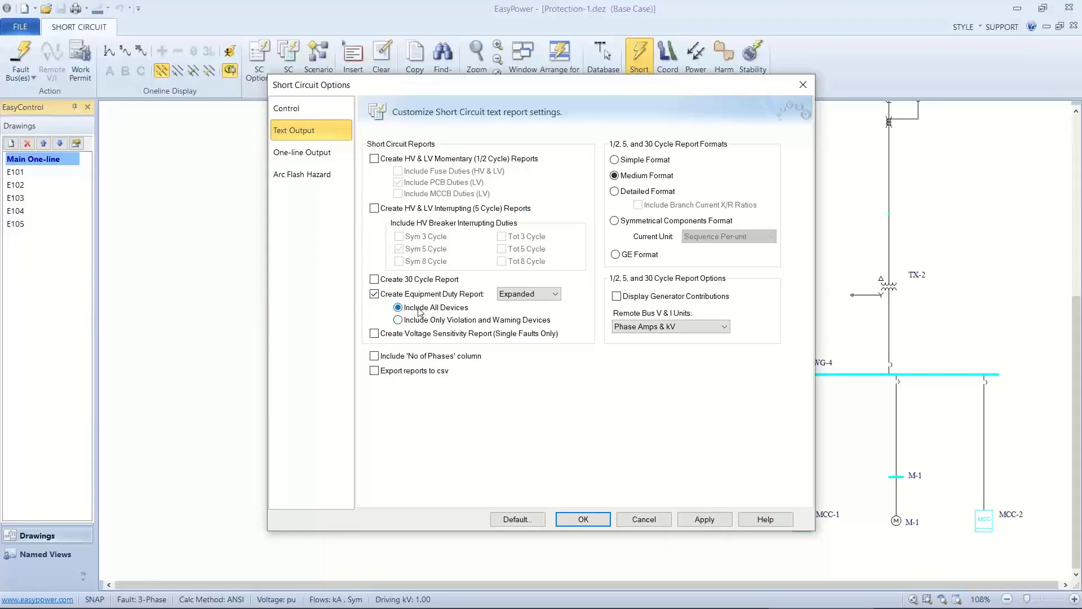
{"action": "left_click", "coordinate": [572, 518]}
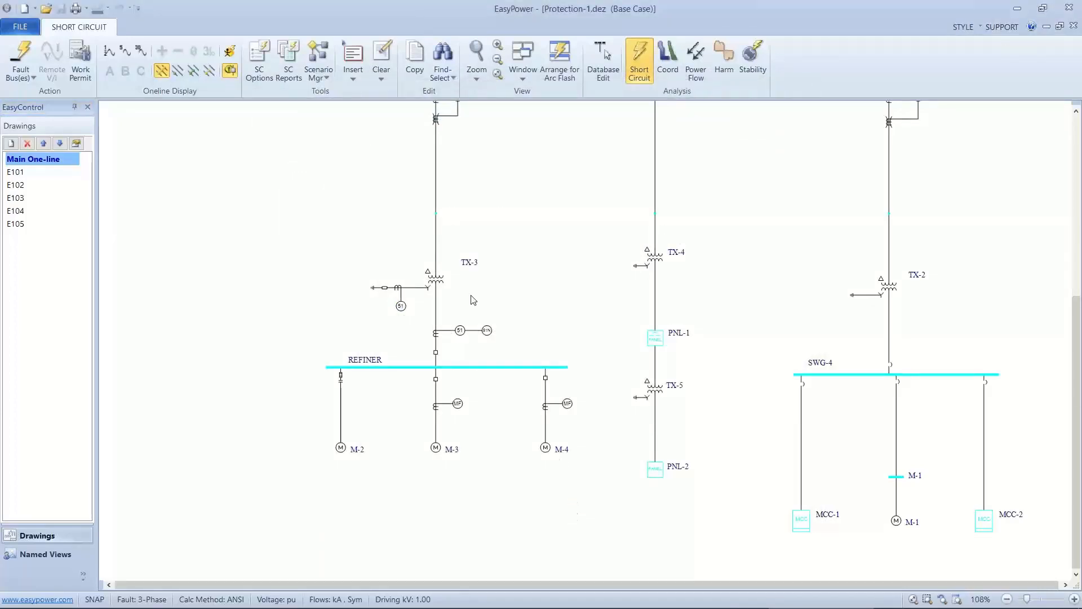
Open the recent file 04 Scenario Report.dez from the Start Page
{"action": "left_click_drag", "start_coordinate": [462, 280], "coordinate": [459, 326]}
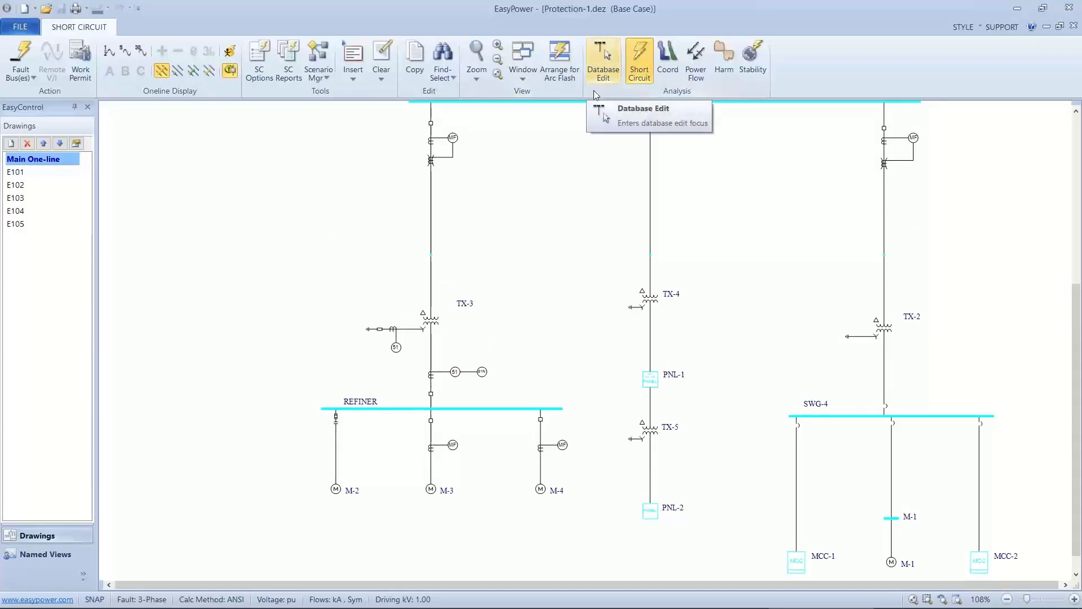
{"action": "scroll", "coordinate": [579, 135], "scroll_direction": "down", "scroll_amount": 2}
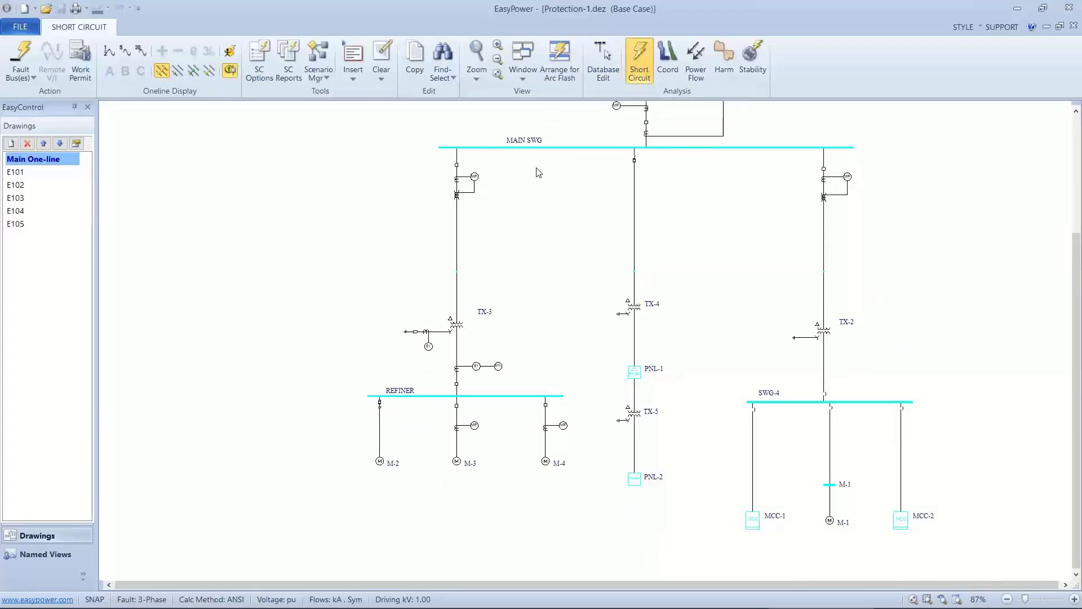
{"action": "left_click", "coordinate": [524, 80]}
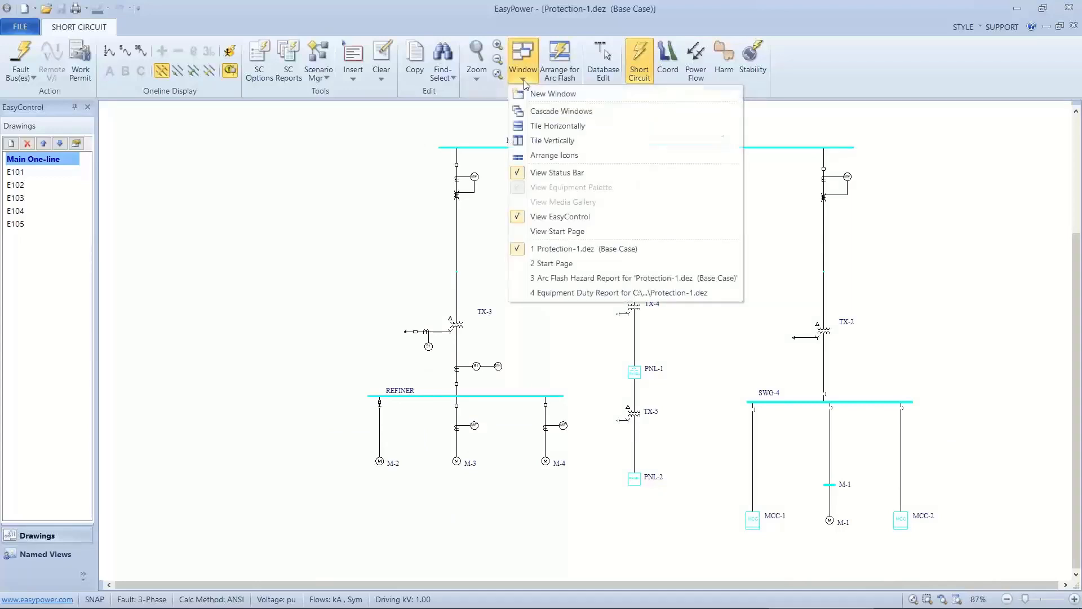
{"action": "left_click", "coordinate": [544, 264]}
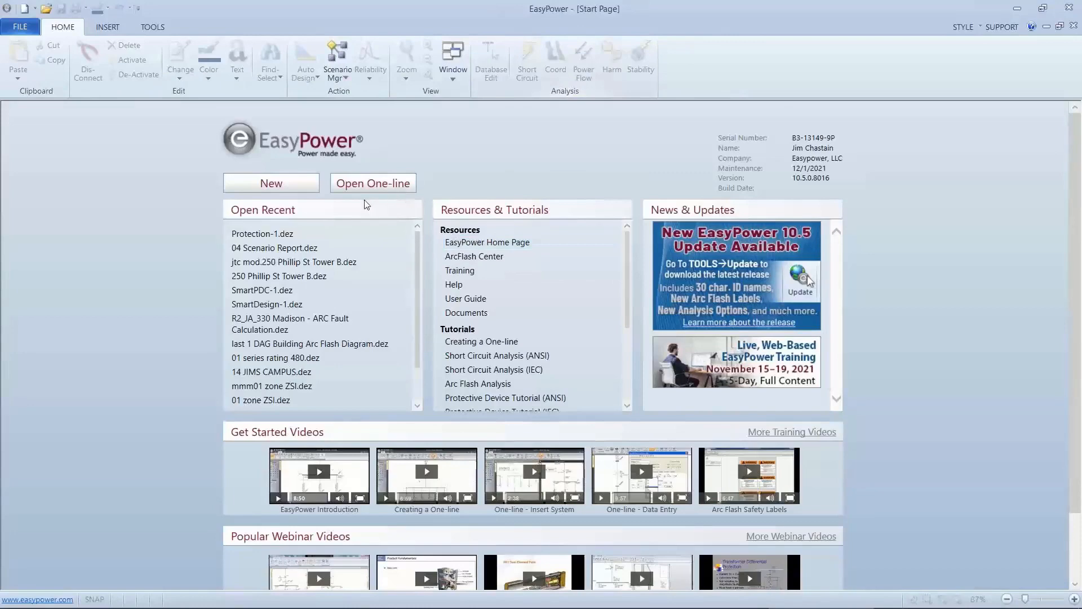
{"action": "left_click", "coordinate": [297, 248]}
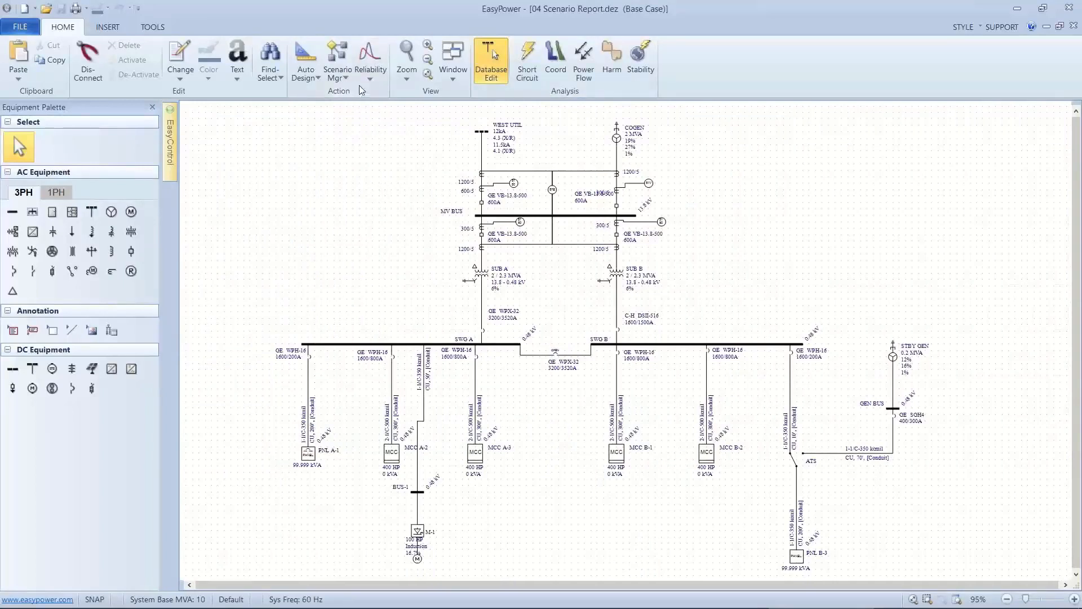
Review the list of stored scenarios for this one-line without opening any of them
{"action": "left_click", "coordinate": [345, 78]}
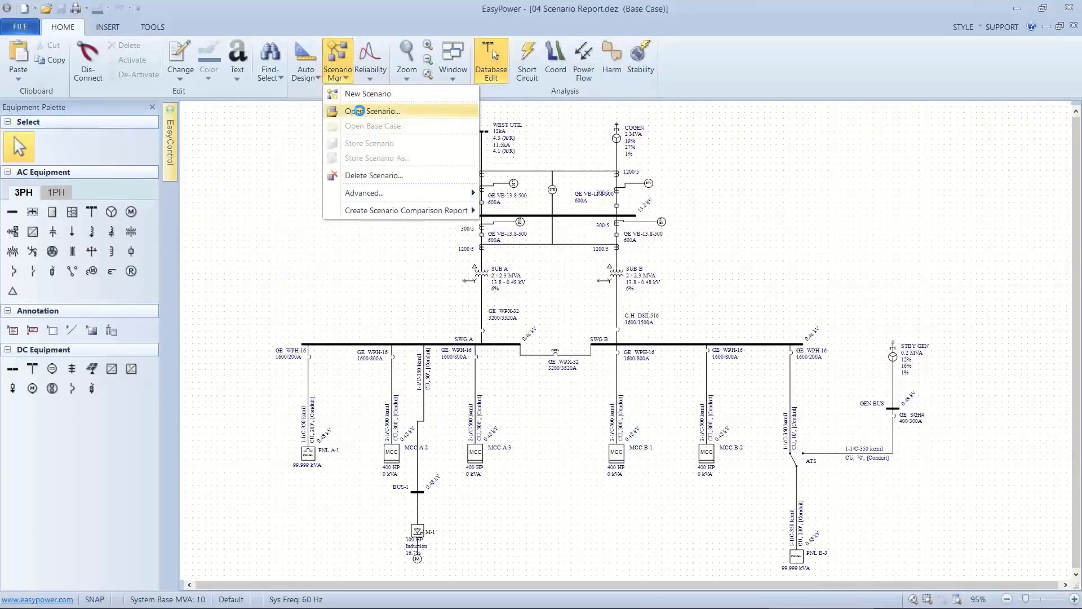
{"action": "left_click", "coordinate": [348, 111]}
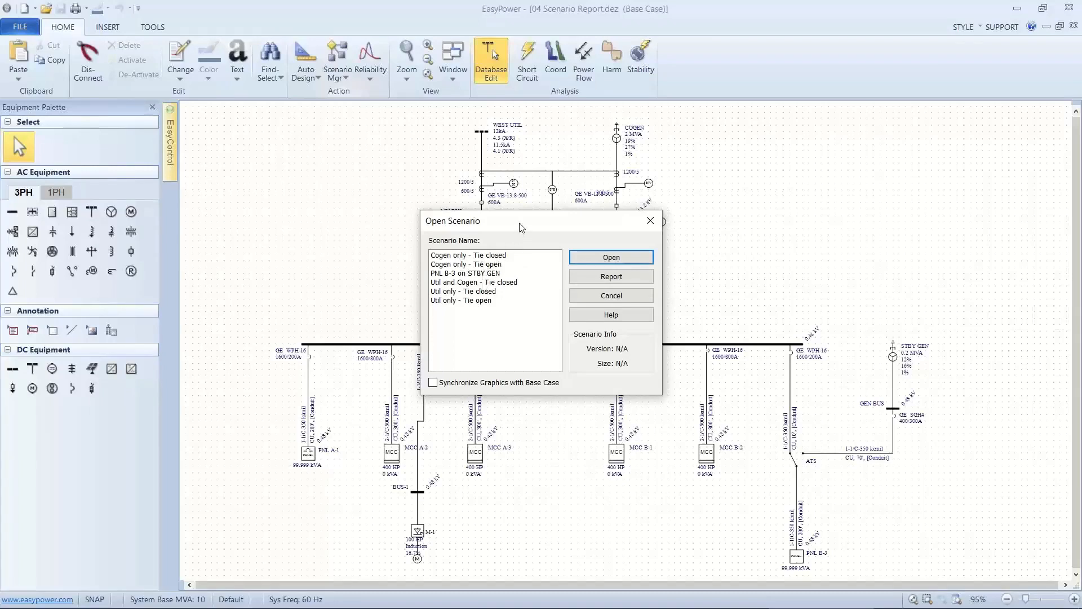
{"action": "left_click_drag", "start_coordinate": [521, 227], "coordinate": [819, 175]}
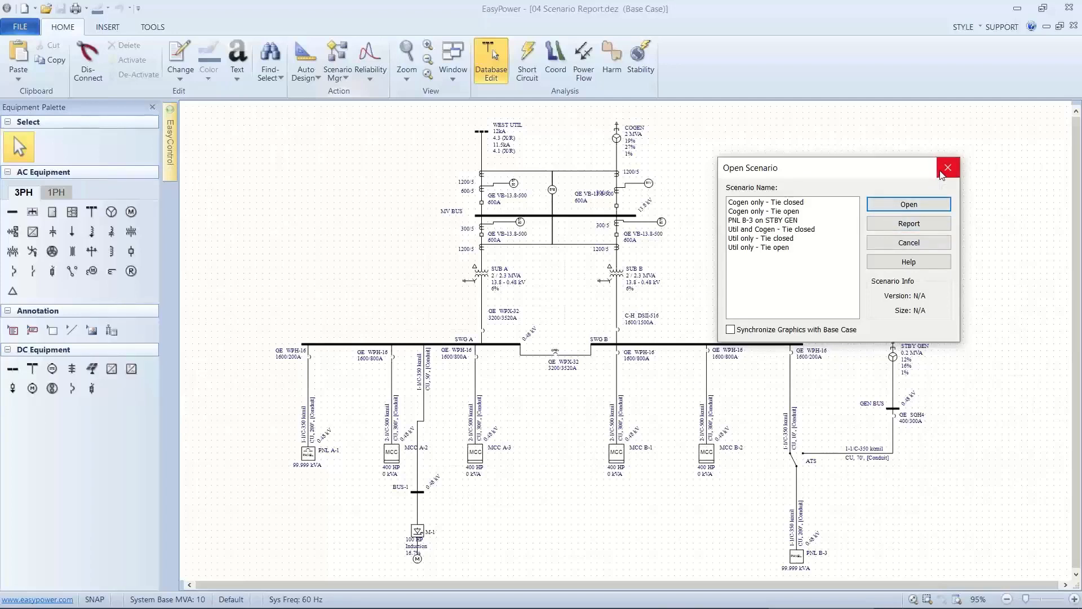
{"action": "left_click", "coordinate": [906, 209]}
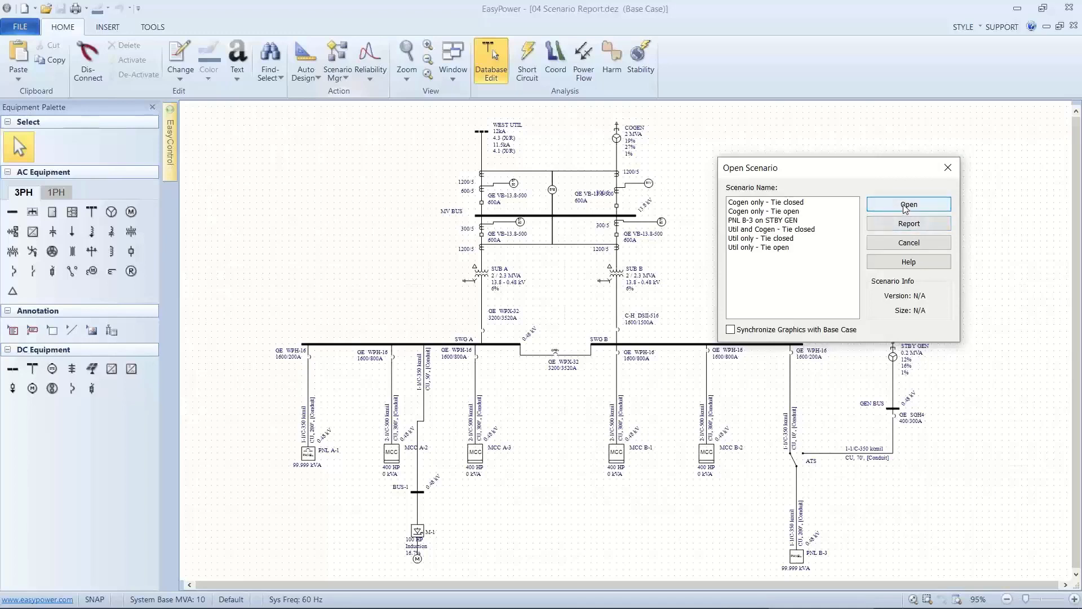
{"action": "left_click", "coordinate": [947, 168]}
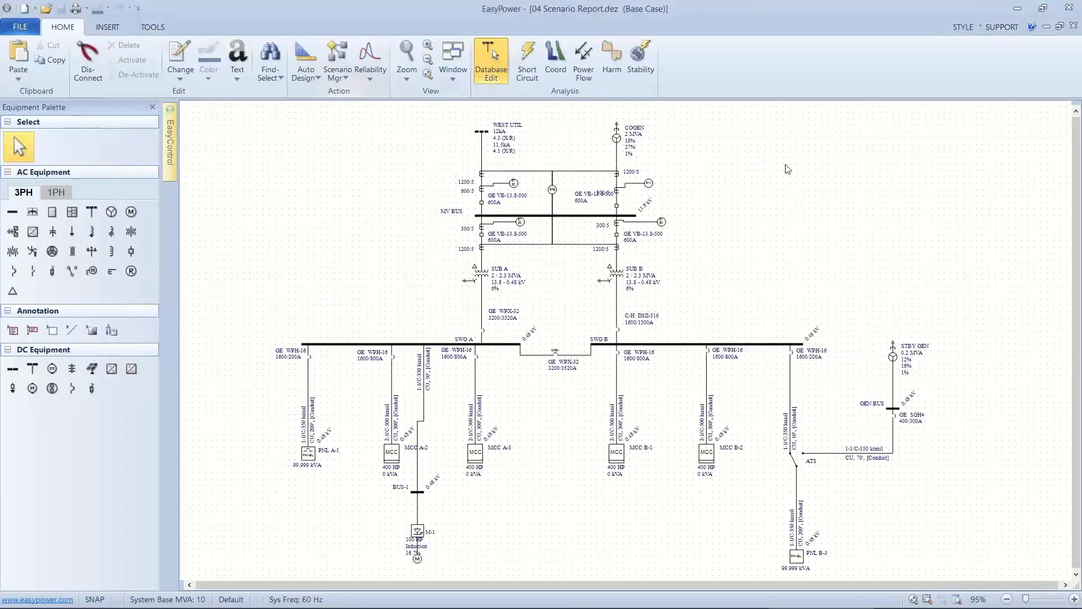
Create a new scenario and set the SUB TIE breaker between SWG A and SWG B to Closed
{"action": "left_click", "coordinate": [339, 68]}
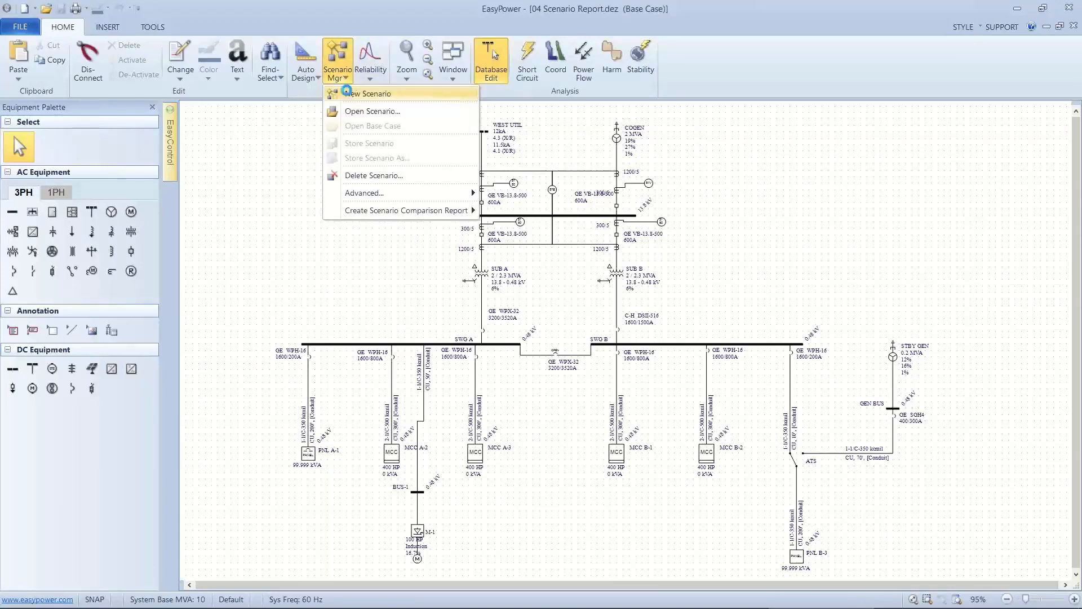
{"action": "left_click", "coordinate": [350, 94]}
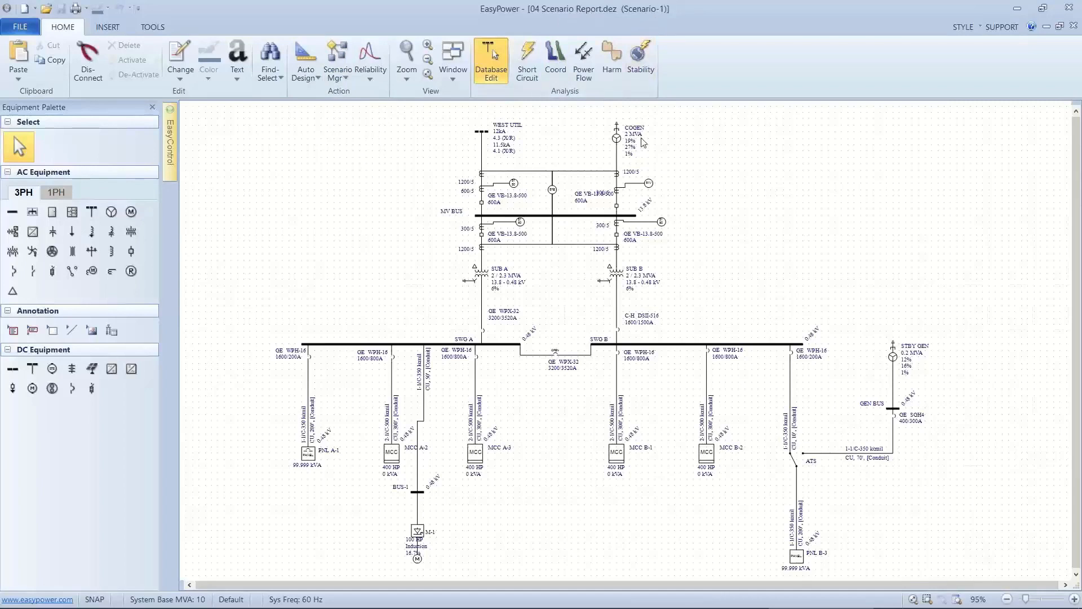
{"action": "left_click", "coordinate": [554, 354]}
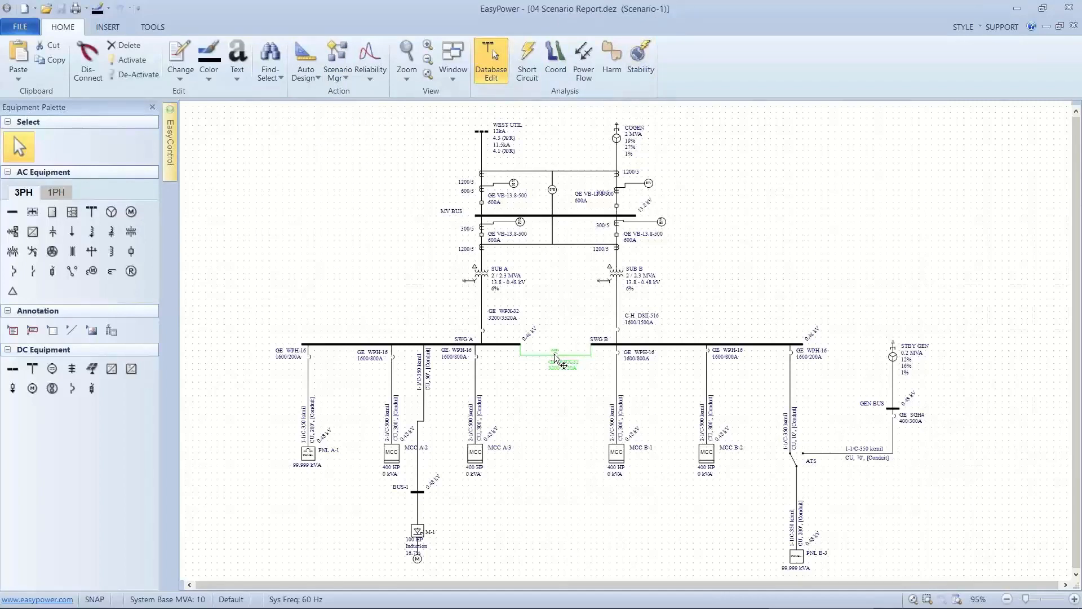
{"action": "double_click", "coordinate": [554, 353]}
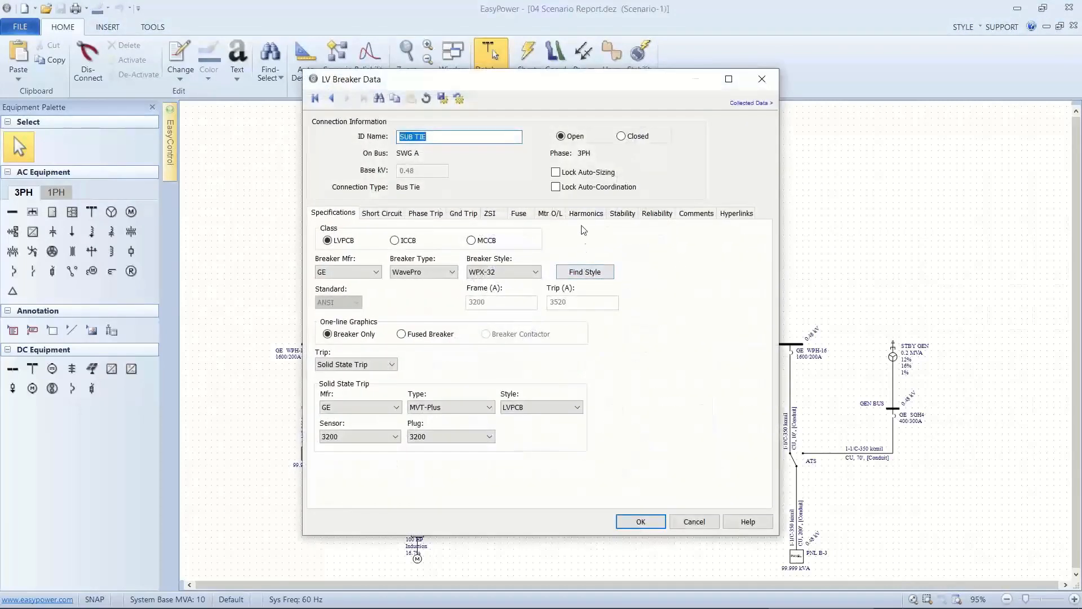
{"action": "left_click", "coordinate": [621, 136]}
{"action": "left_click", "coordinate": [627, 520]}
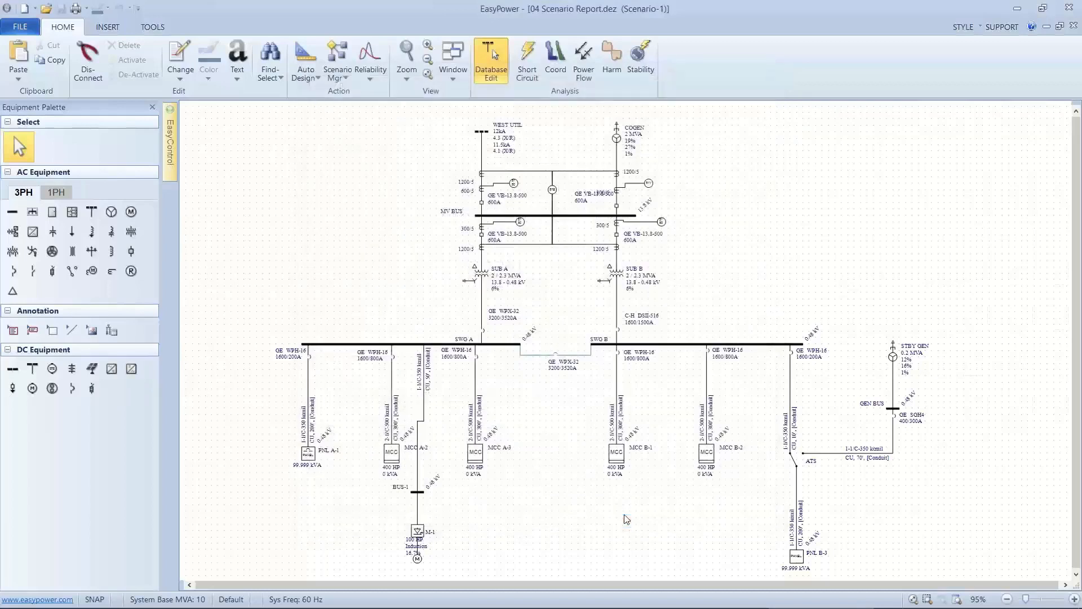
Store the scenario under the name BOTH TIE CLOSSED
{"action": "left_click", "coordinate": [351, 83]}
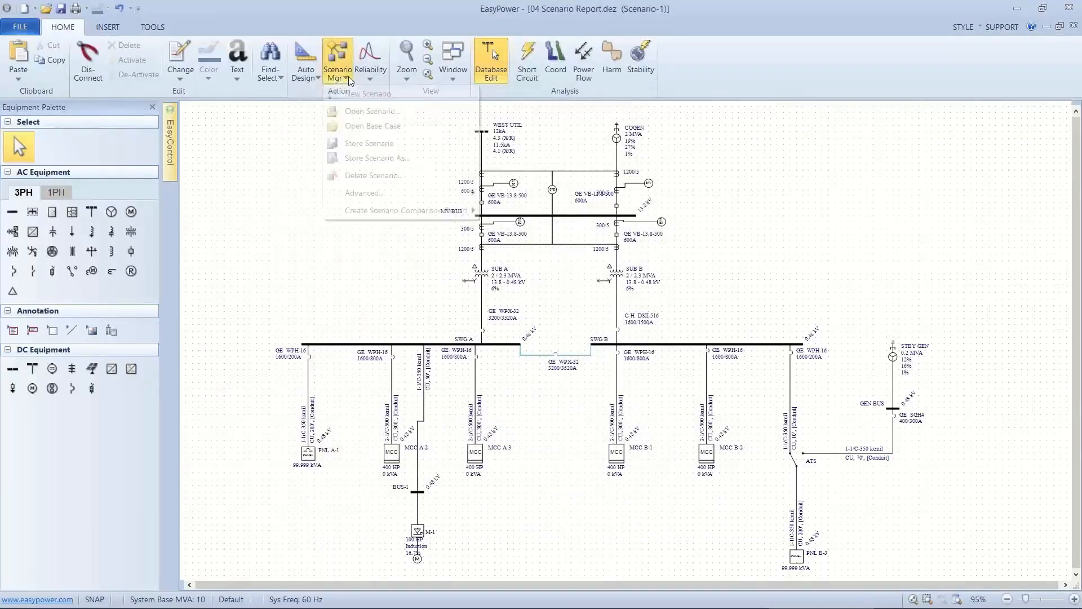
{"action": "left_click", "coordinate": [349, 159]}
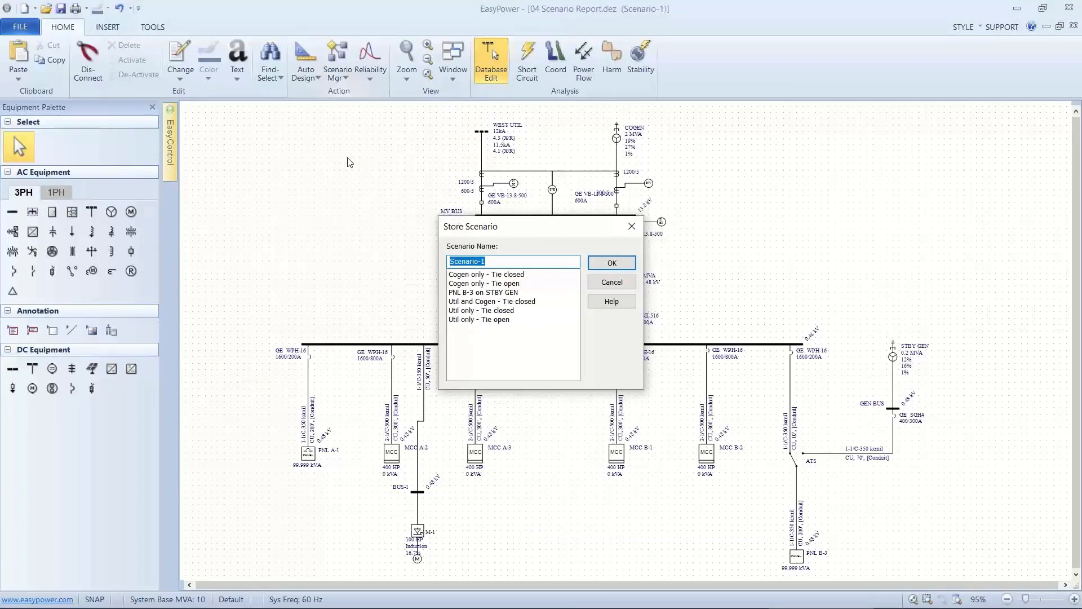
{"action": "type", "text": "BOTH TIE CLOSSED"}
{"action": "left_click", "coordinate": [600, 263]}
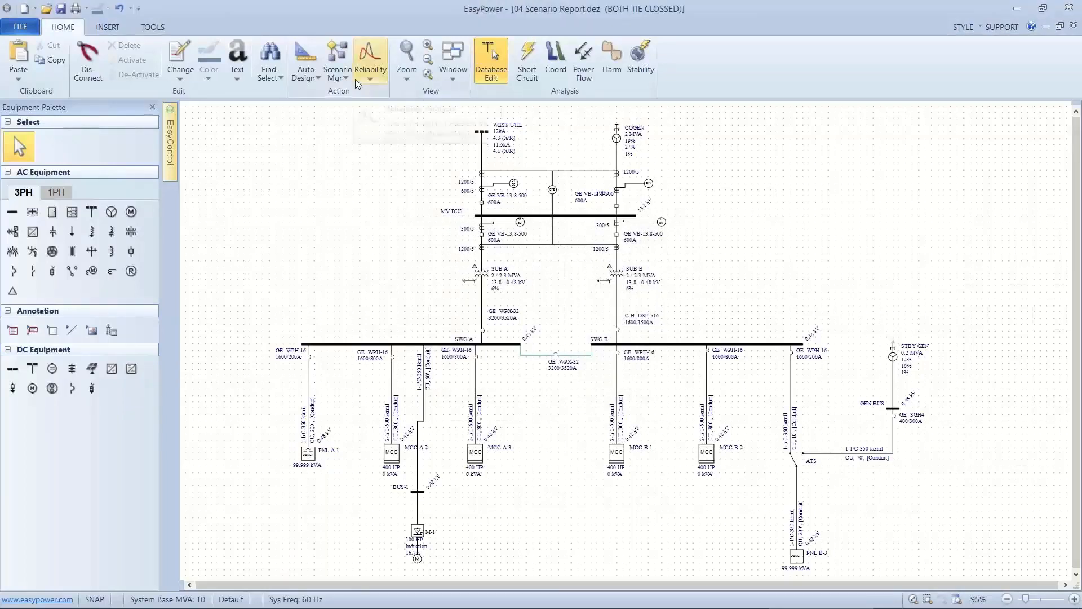
Return the one-line from the stored scenario to the Base Case
{"action": "left_click", "coordinate": [340, 74]}
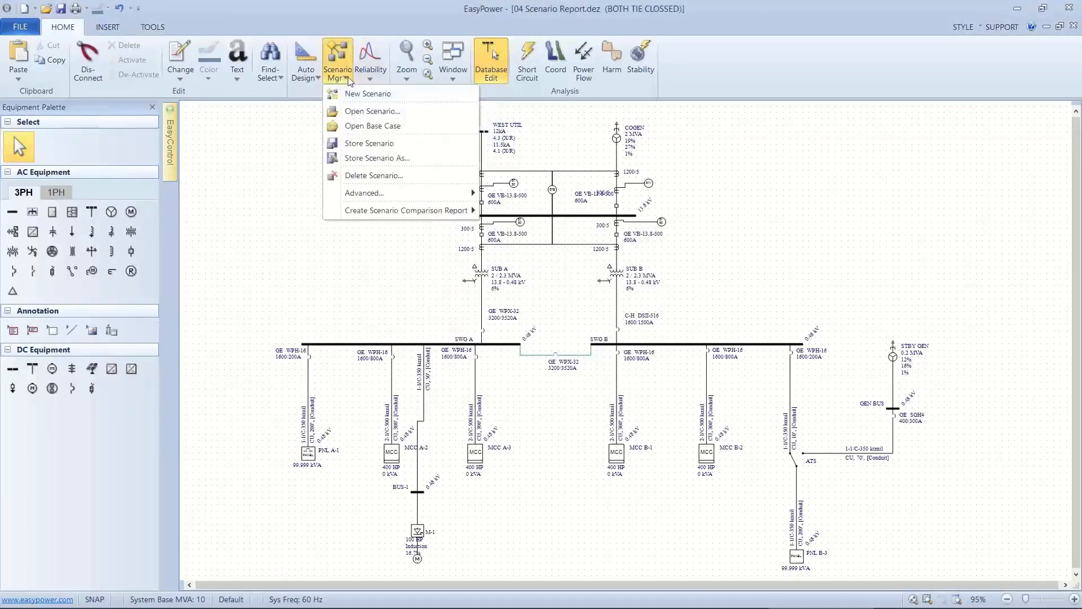
{"action": "left_click", "coordinate": [351, 127]}
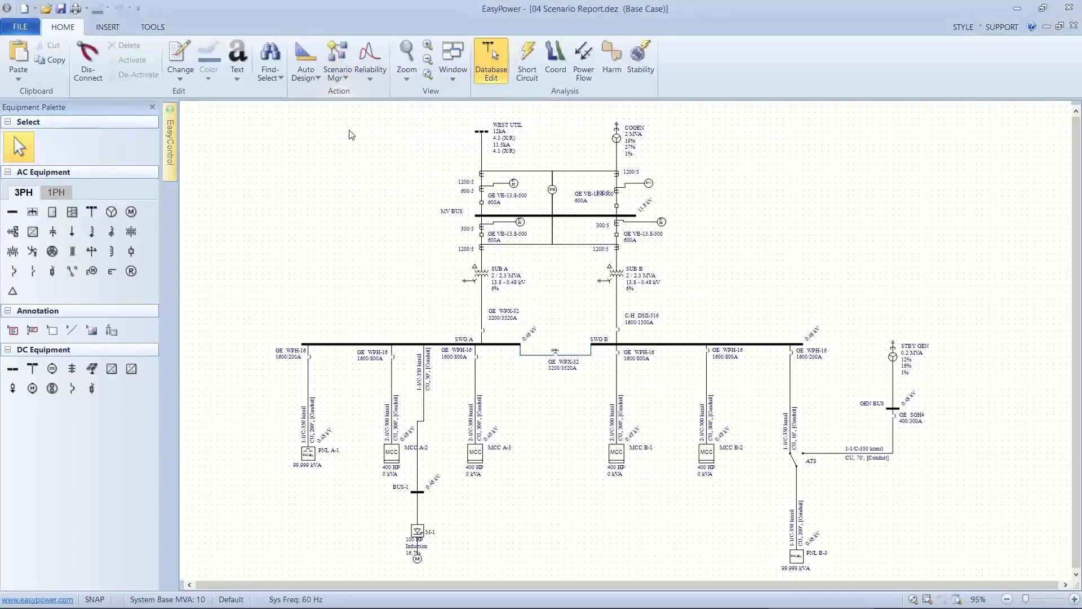
{"action": "left_click", "coordinate": [317, 79]}
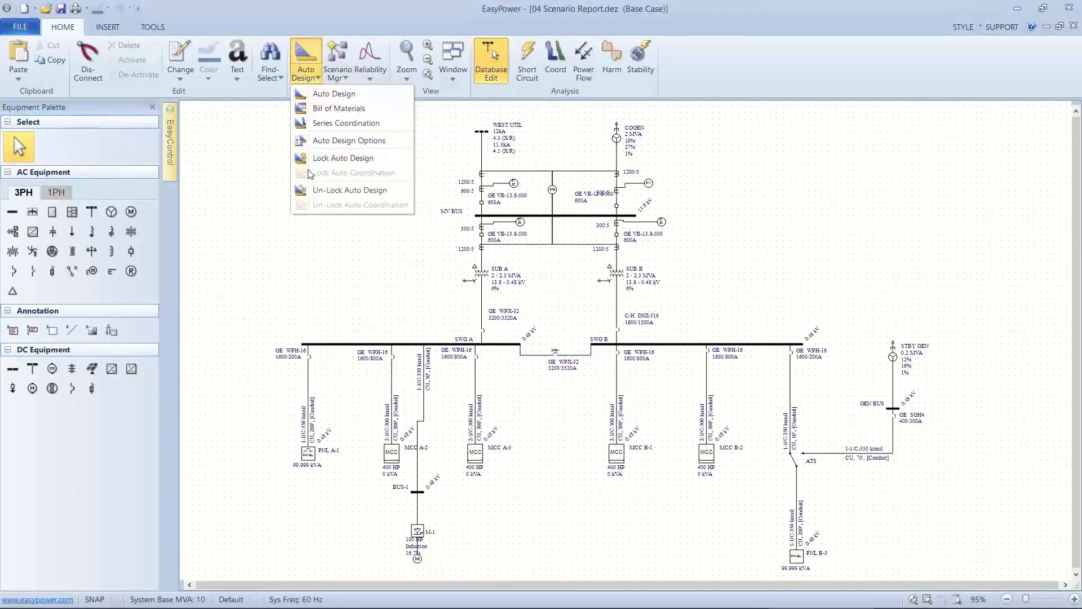
{"action": "left_click", "coordinate": [268, 155]}
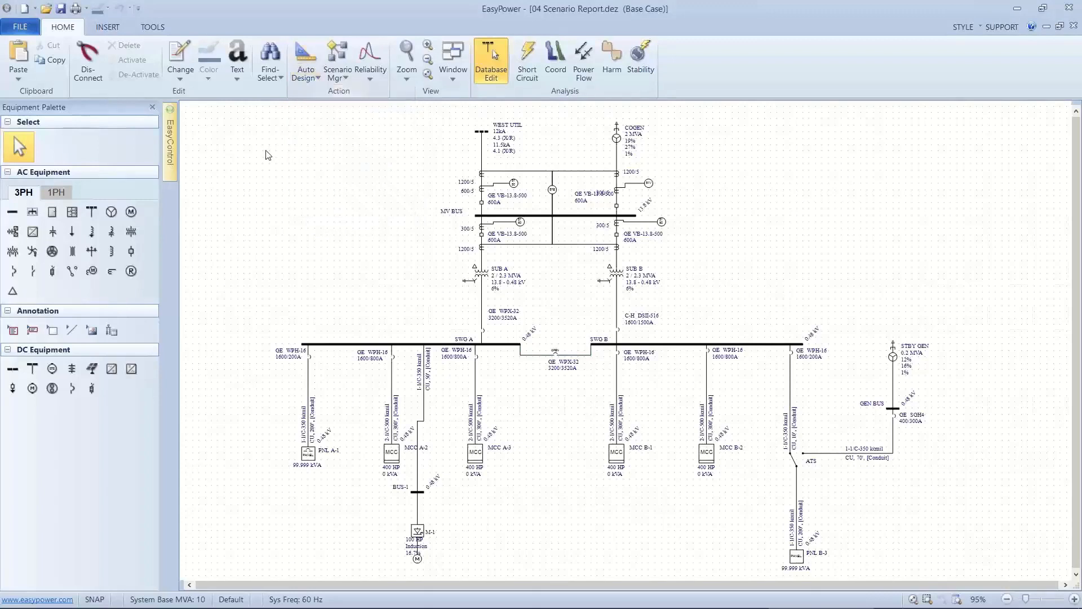
Save the one-line changes and create an Equipment Duty scenario comparison report with the Worst Case comparison view for All Scenarios
{"action": "left_click", "coordinate": [320, 79]}
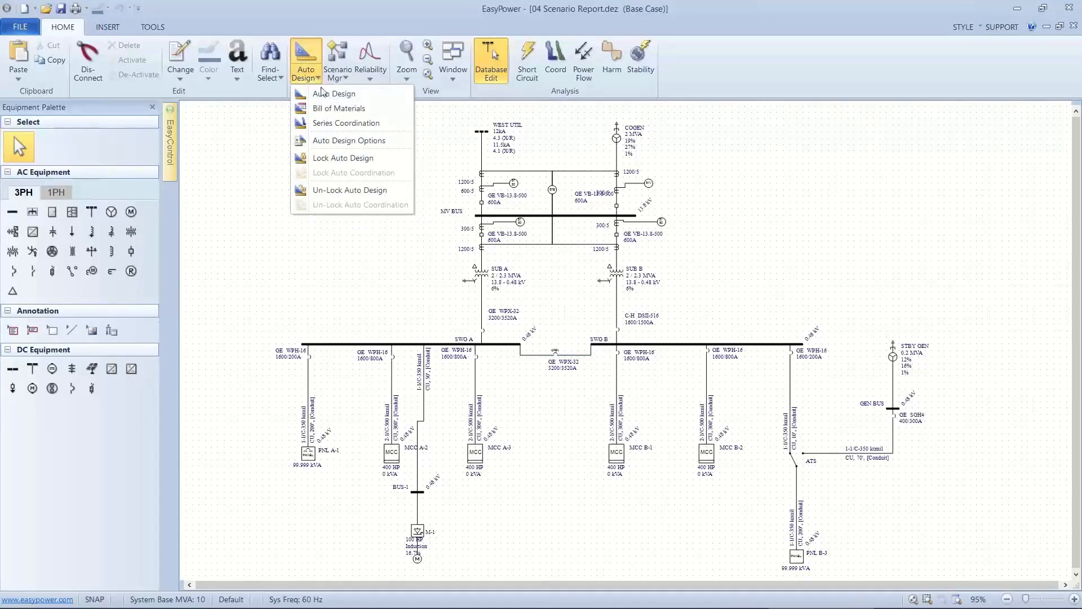
{"action": "left_click", "coordinate": [429, 148]}
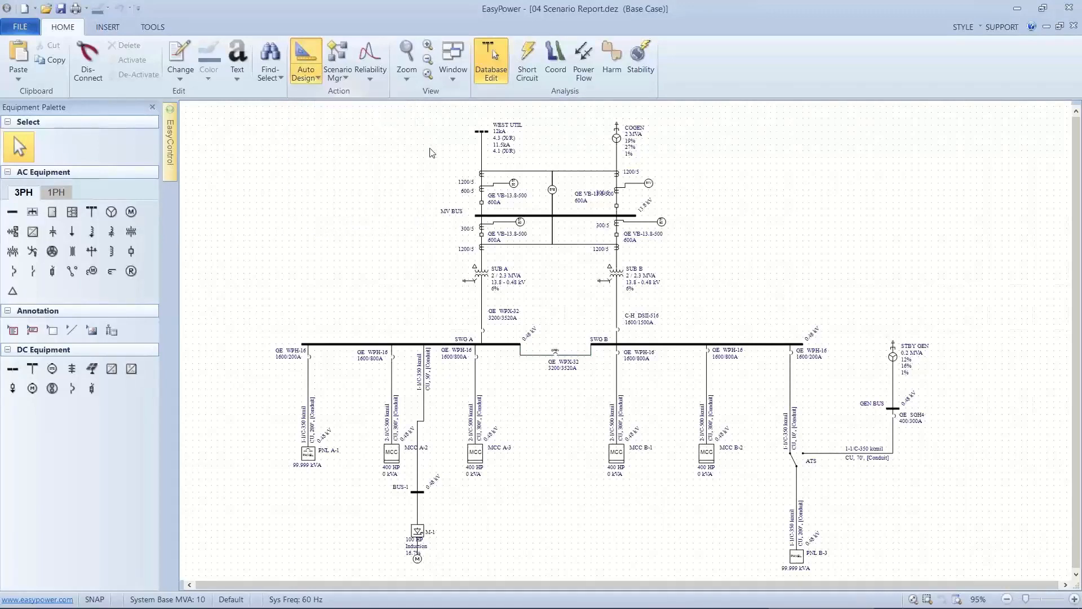
{"action": "left_click", "coordinate": [346, 78]}
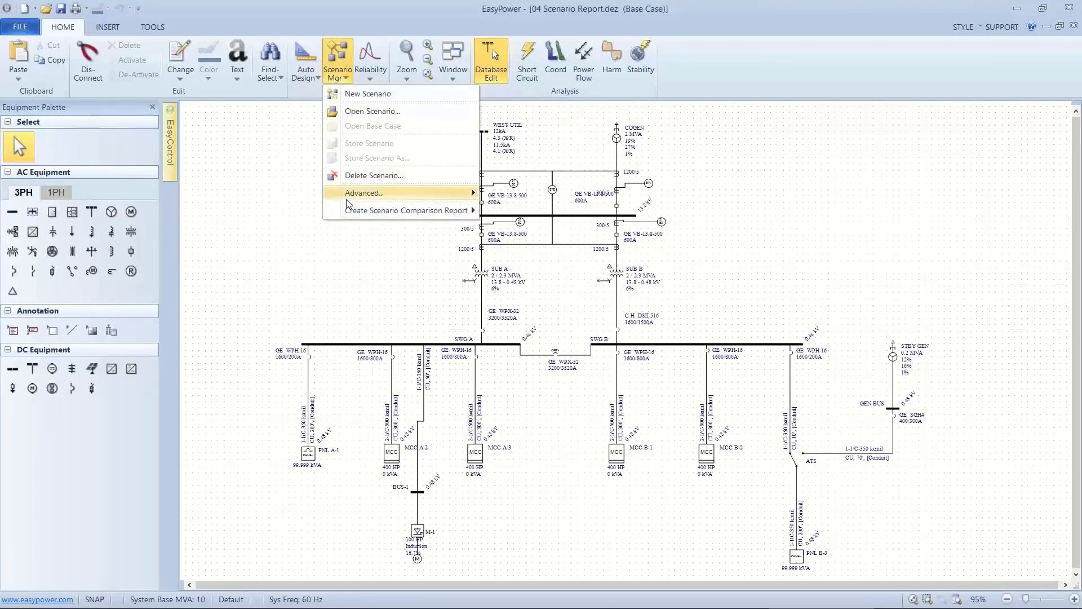
{"action": "mouse_move", "coordinate": [356, 211]}
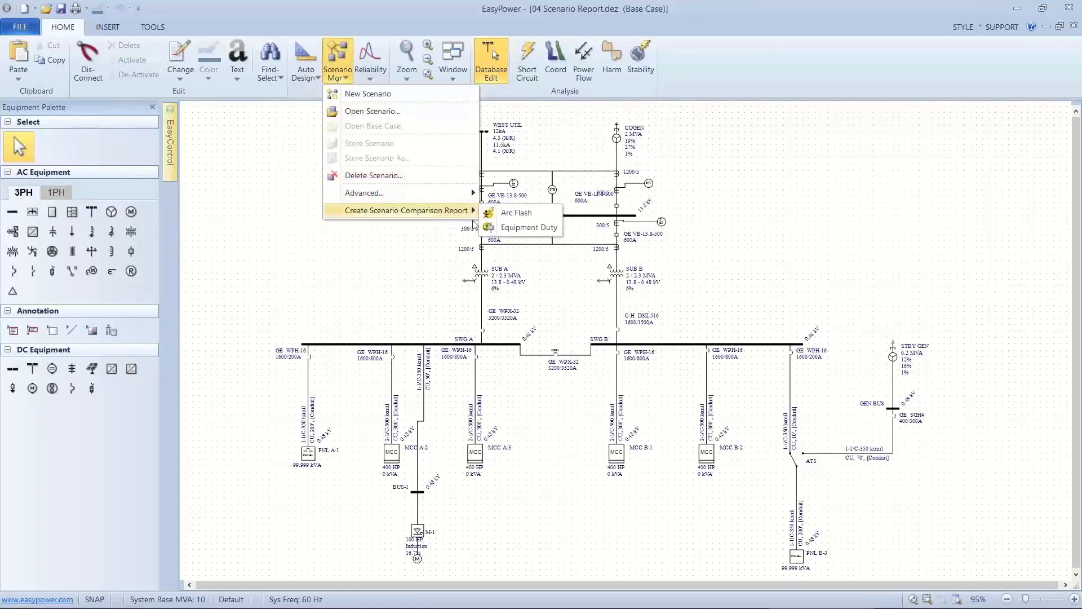
{"action": "left_click", "coordinate": [486, 228]}
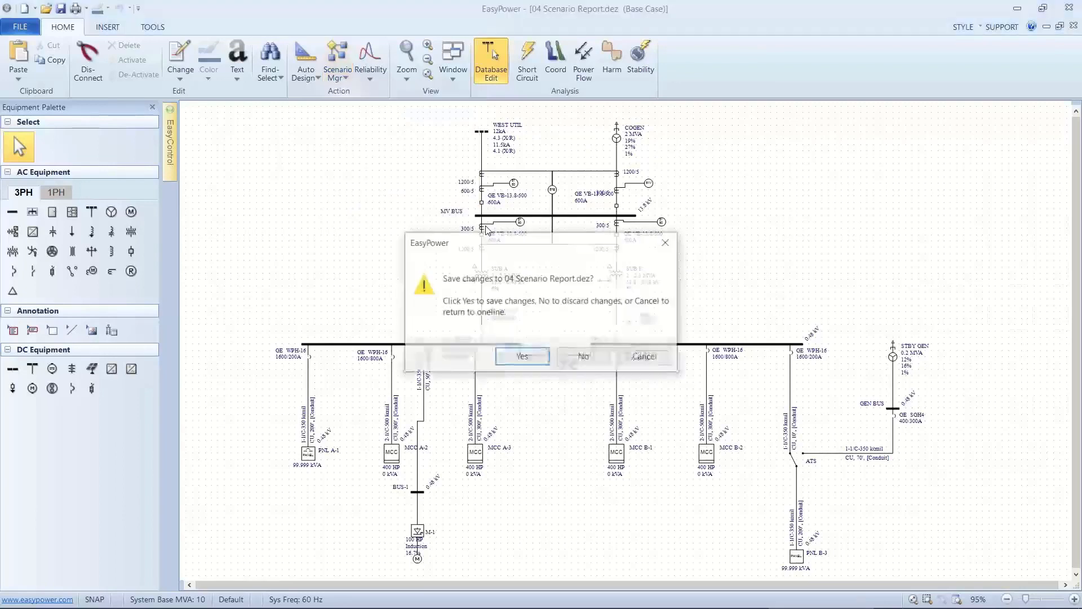
{"action": "left_click", "coordinate": [515, 357]}
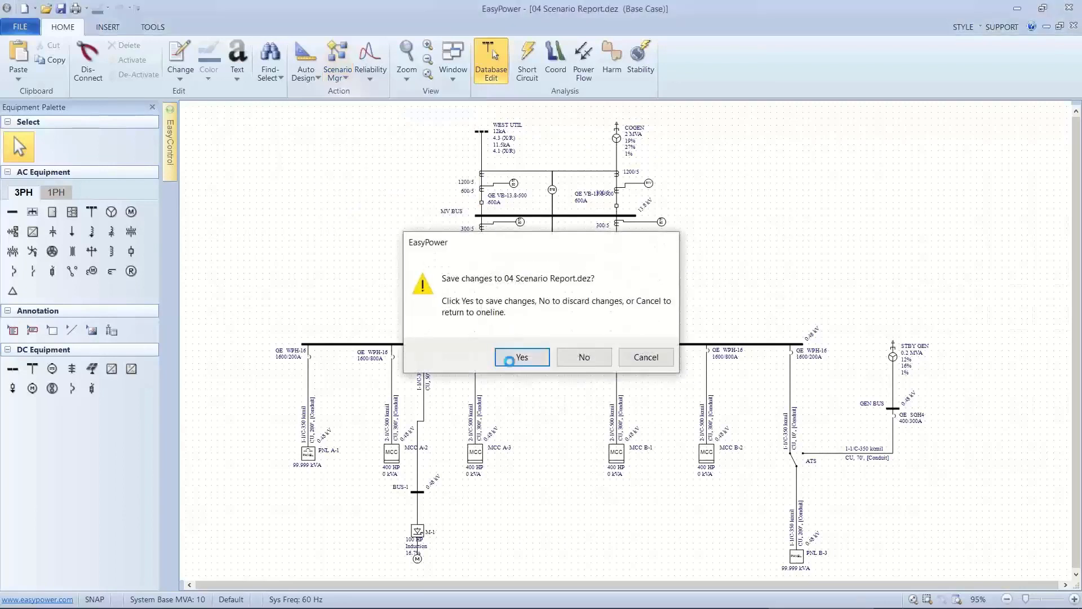
{"action": "left_click", "coordinate": [545, 331]}
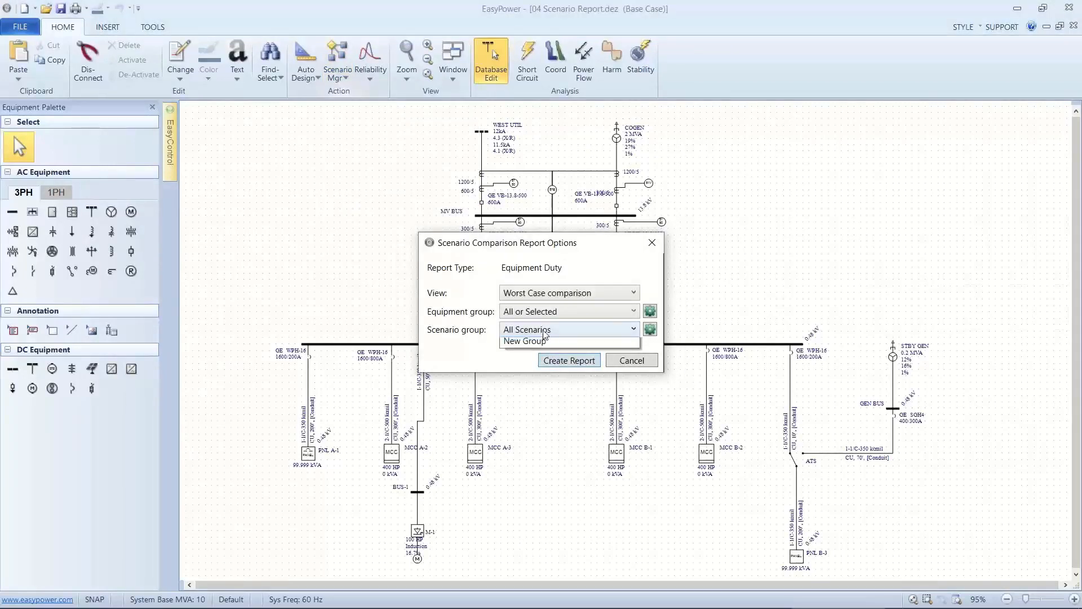
{"action": "left_click", "coordinate": [546, 334]}
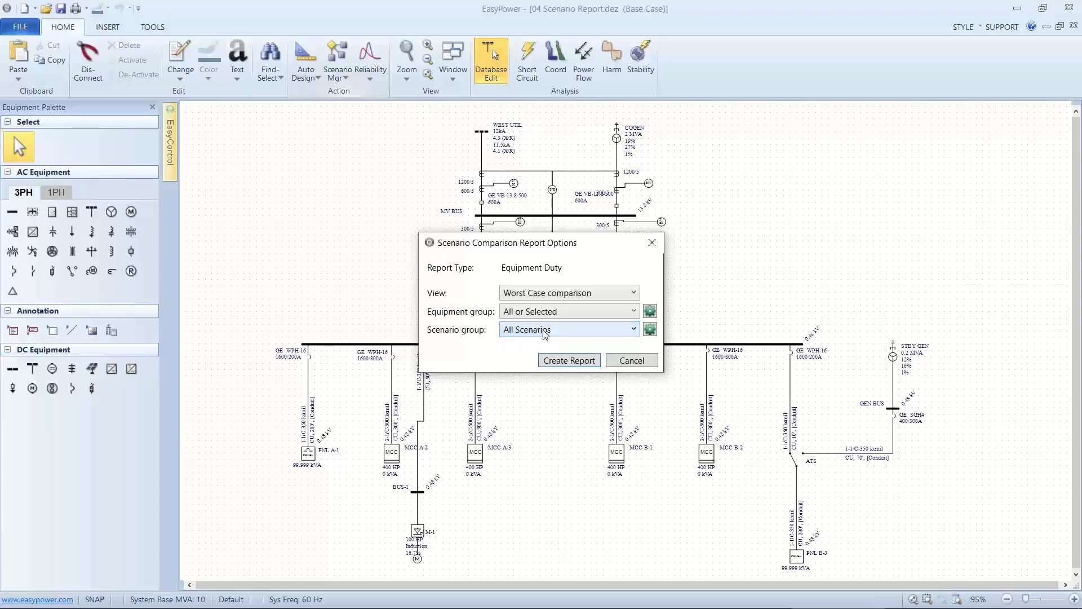
{"action": "left_click", "coordinate": [561, 361]}
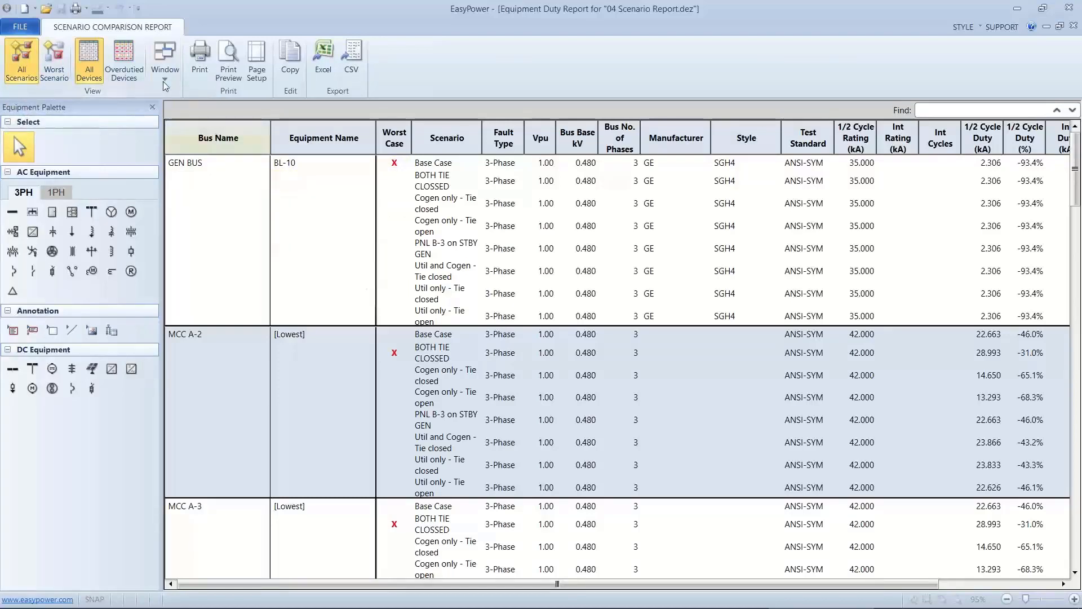
Filter the comparison report to overdutied devices under their worst scenario, review it and close the report
{"action": "left_click", "coordinate": [119, 58]}
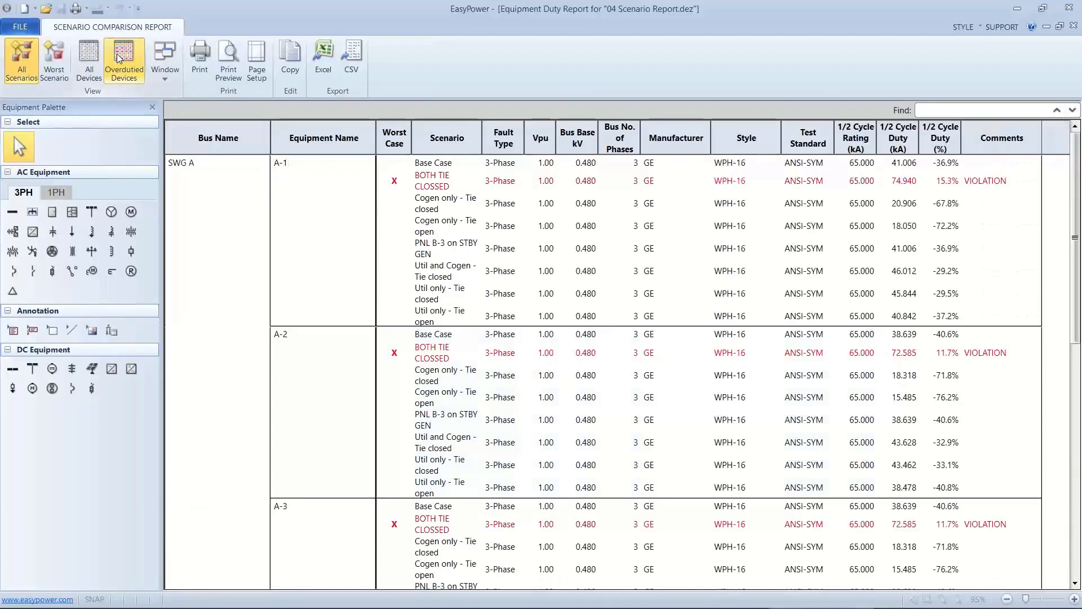
{"action": "left_click", "coordinate": [60, 45]}
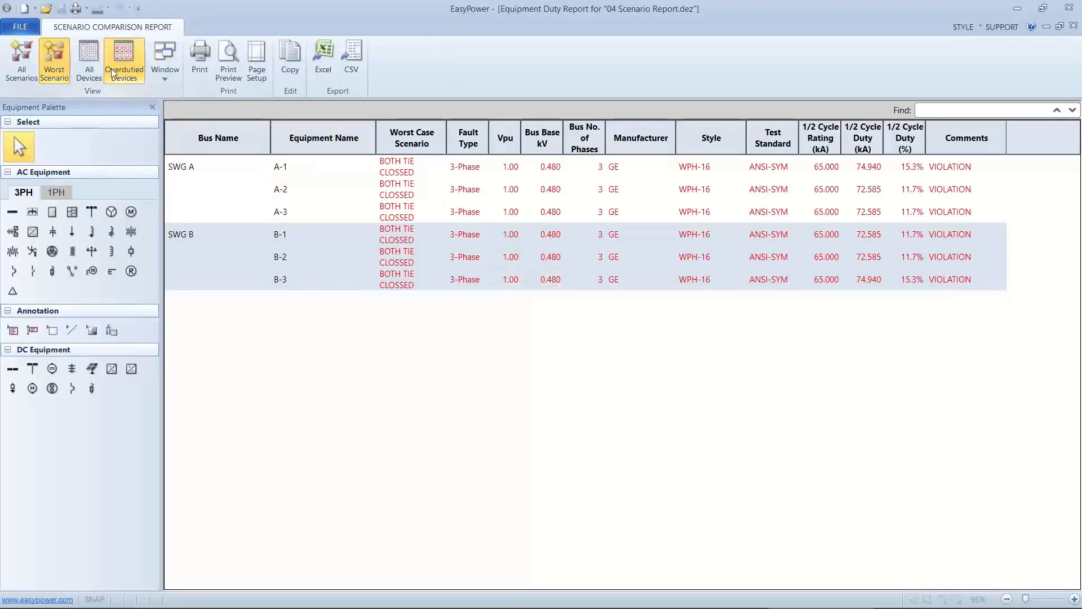
{"action": "left_click", "coordinate": [29, 29]}
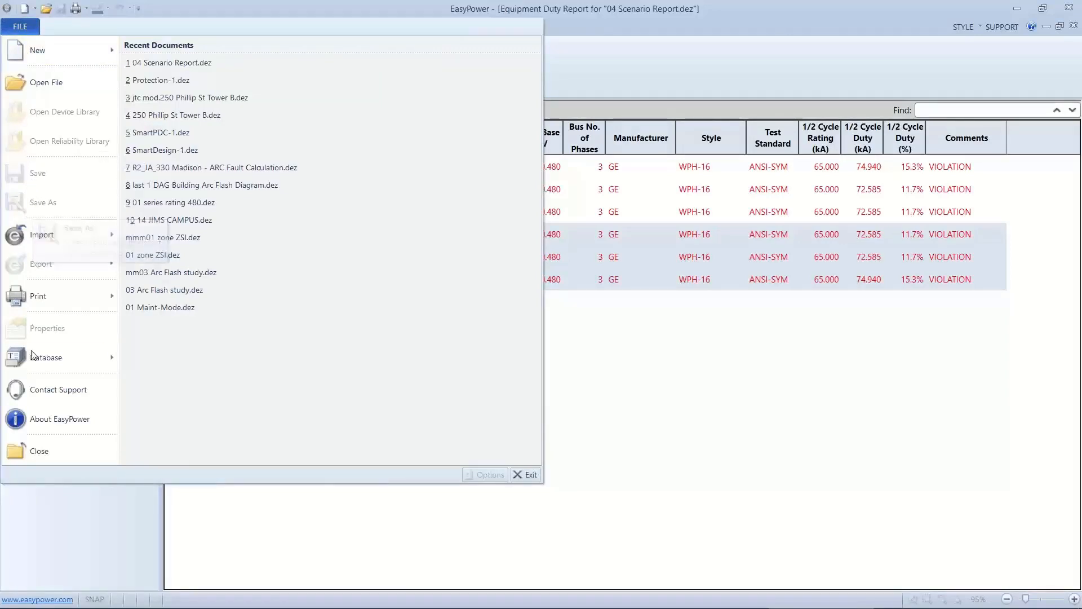
{"action": "left_click", "coordinate": [33, 450]}
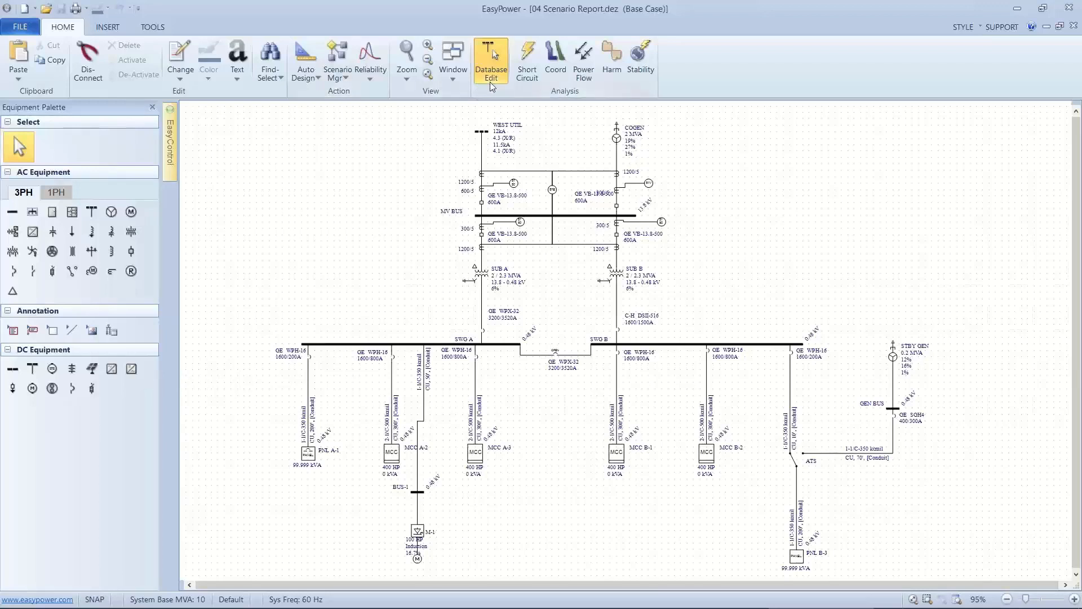
In the short circuit text output options, enable the HV & LV Momentary and Interrupting reports in Medium Format
{"action": "left_click", "coordinate": [520, 63]}
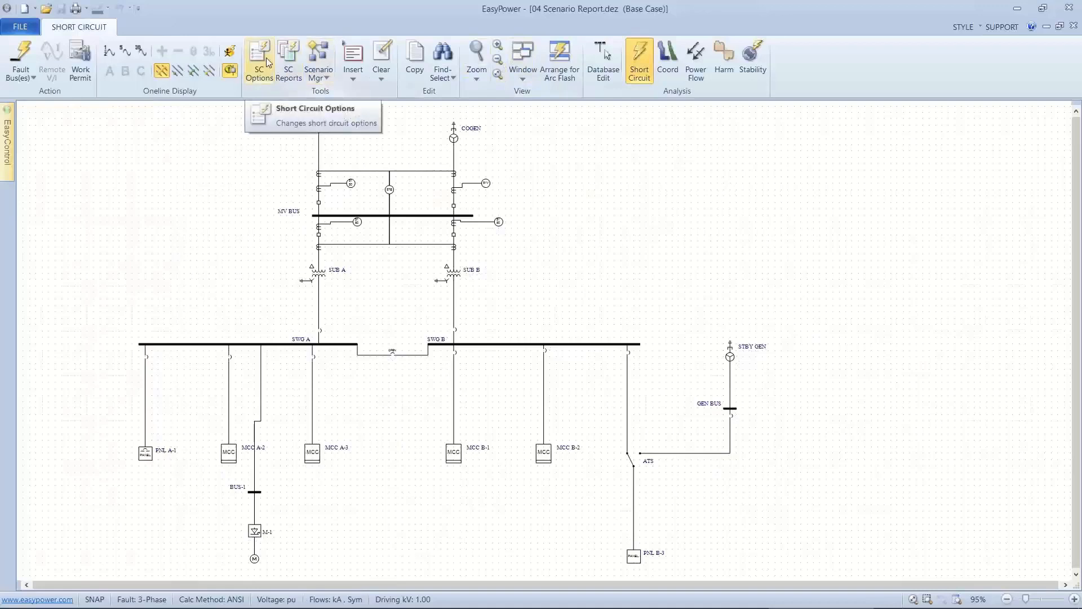
{"action": "left_click", "coordinate": [288, 59]}
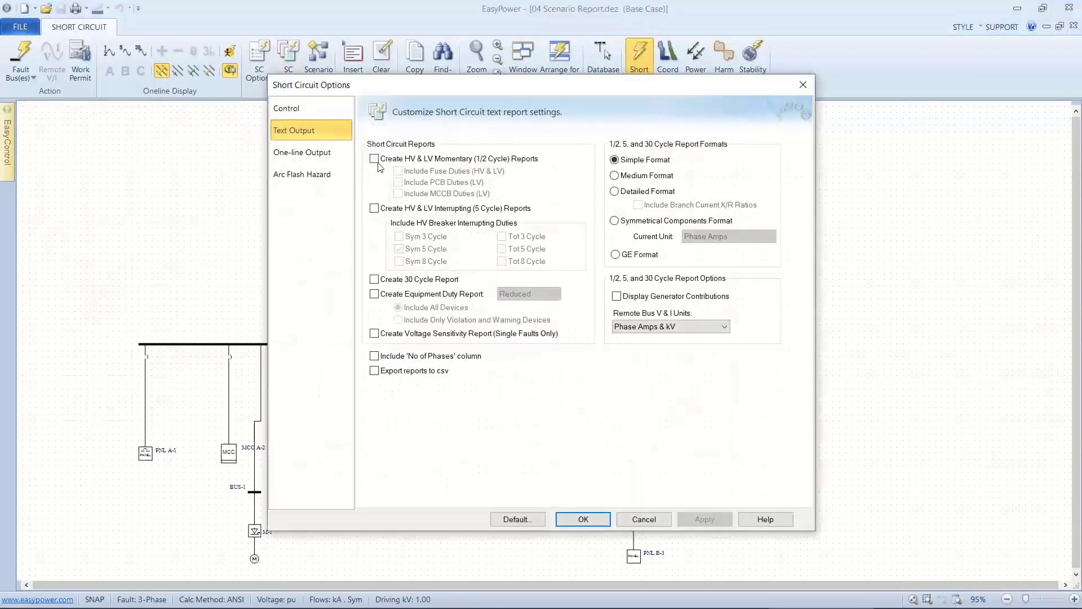
{"action": "left_click", "coordinate": [375, 159]}
{"action": "left_click", "coordinate": [375, 208]}
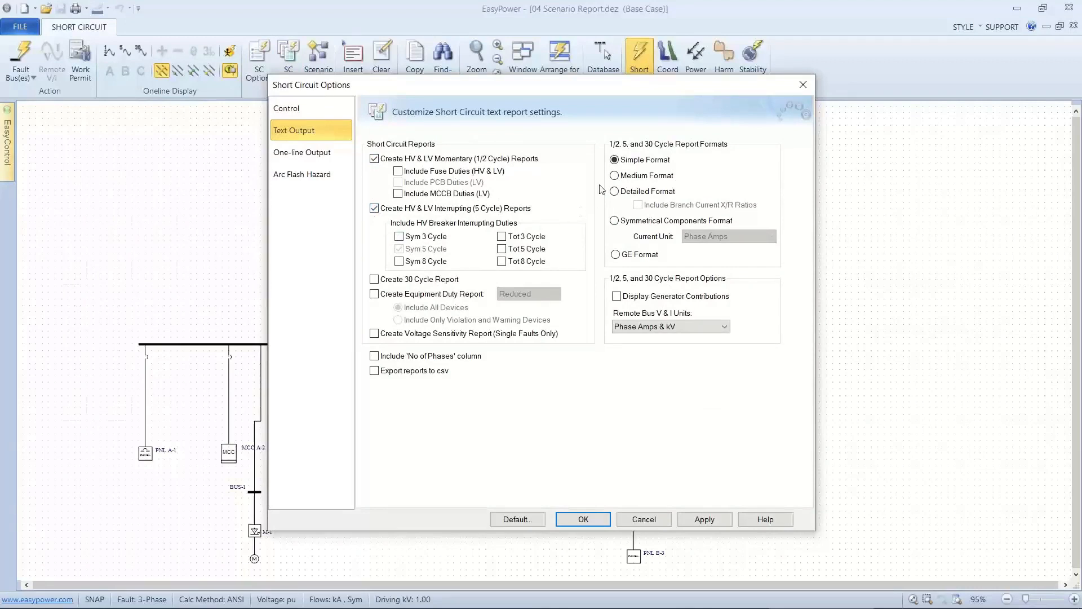
{"action": "left_click", "coordinate": [615, 176]}
Enable the Equipment Duty Report in Expanded form and accept the short circuit options
{"action": "left_click", "coordinate": [374, 294]}
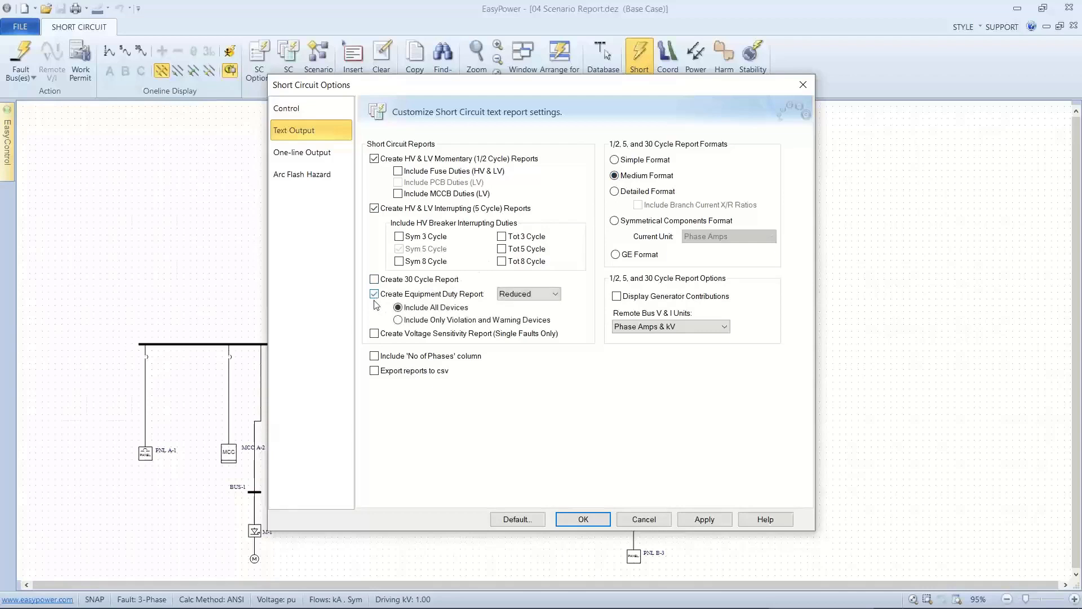
{"action": "left_click", "coordinate": [535, 294]}
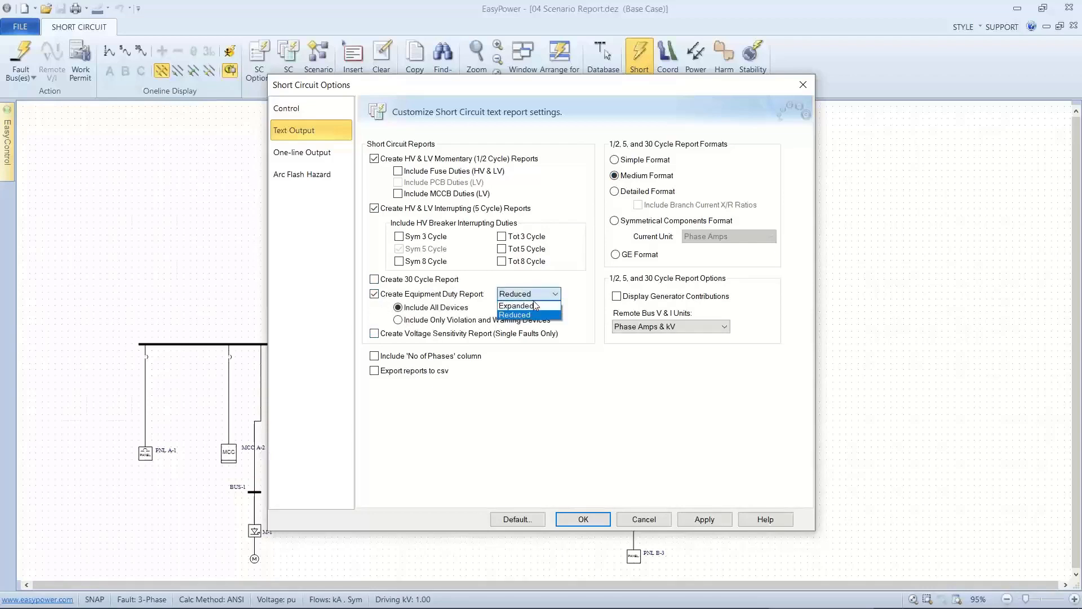
{"action": "left_click", "coordinate": [530, 311]}
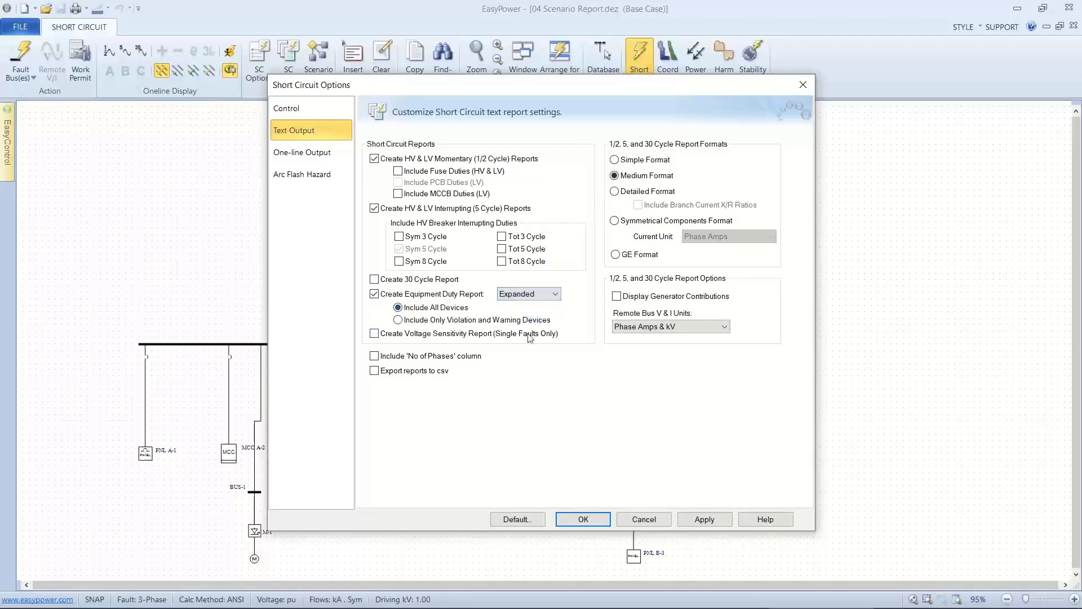
{"action": "left_click", "coordinate": [575, 518]}
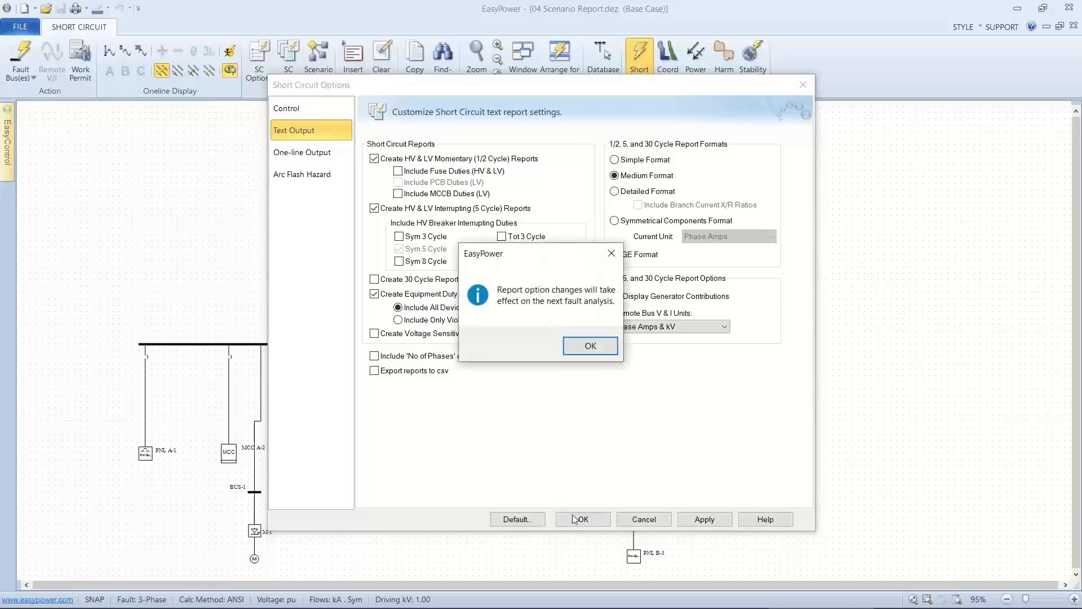
{"action": "left_click", "coordinate": [592, 345]}
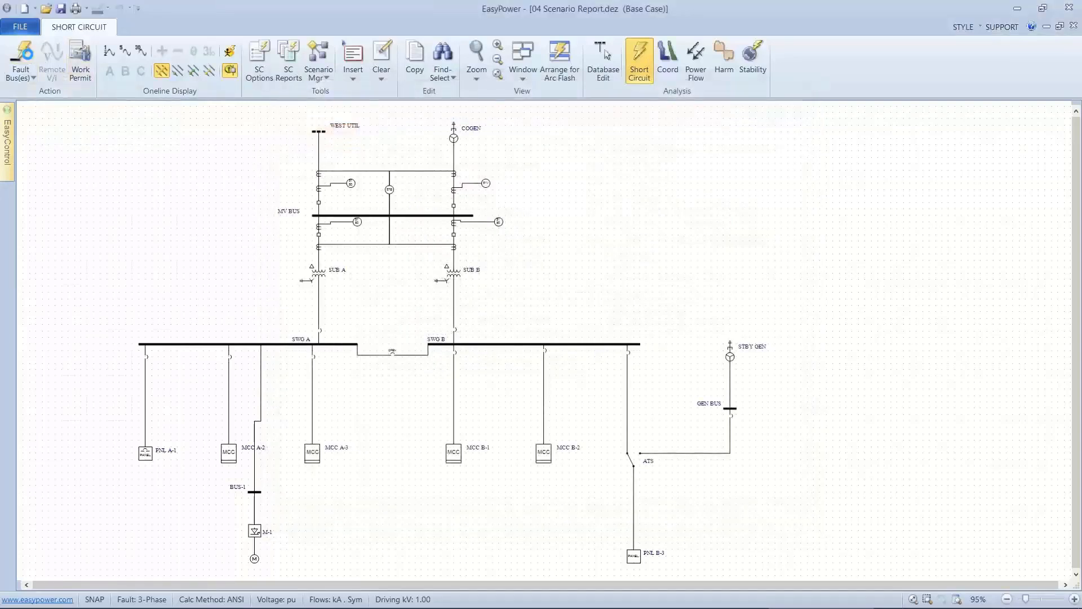
Fault all buses on the one-line and open the Equipment Duty Report for Protection-1.dez
{"action": "left_click", "coordinate": [23, 53]}
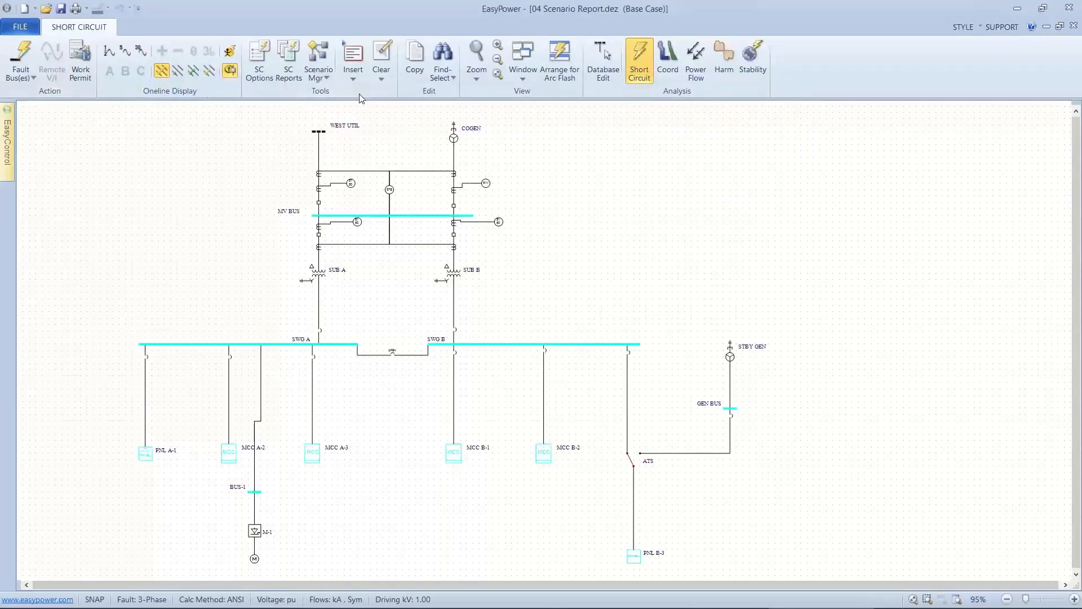
{"action": "left_click", "coordinate": [515, 79]}
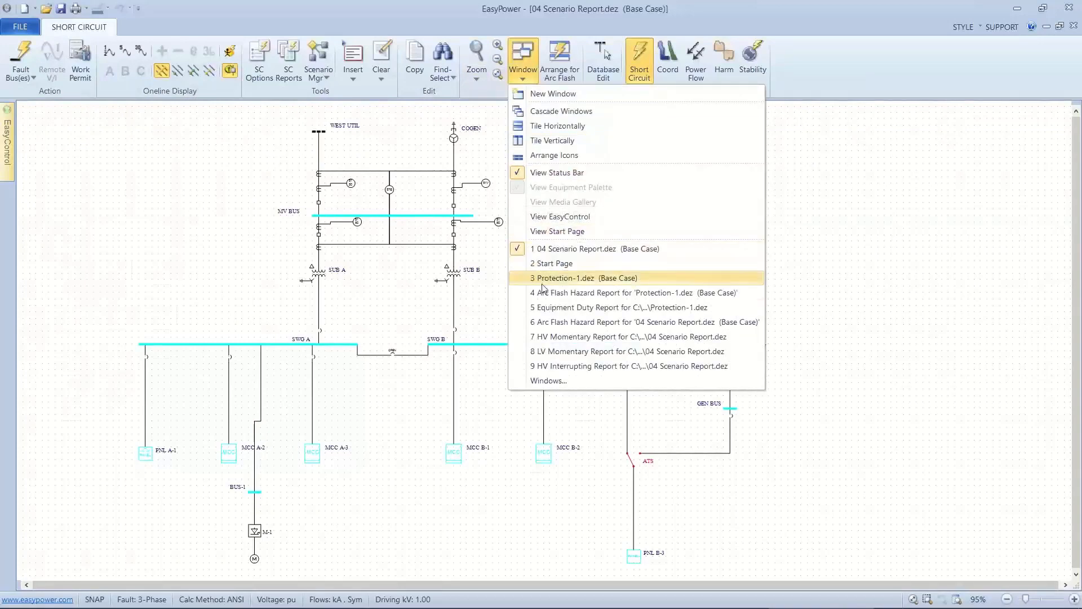
{"action": "left_click", "coordinate": [547, 308]}
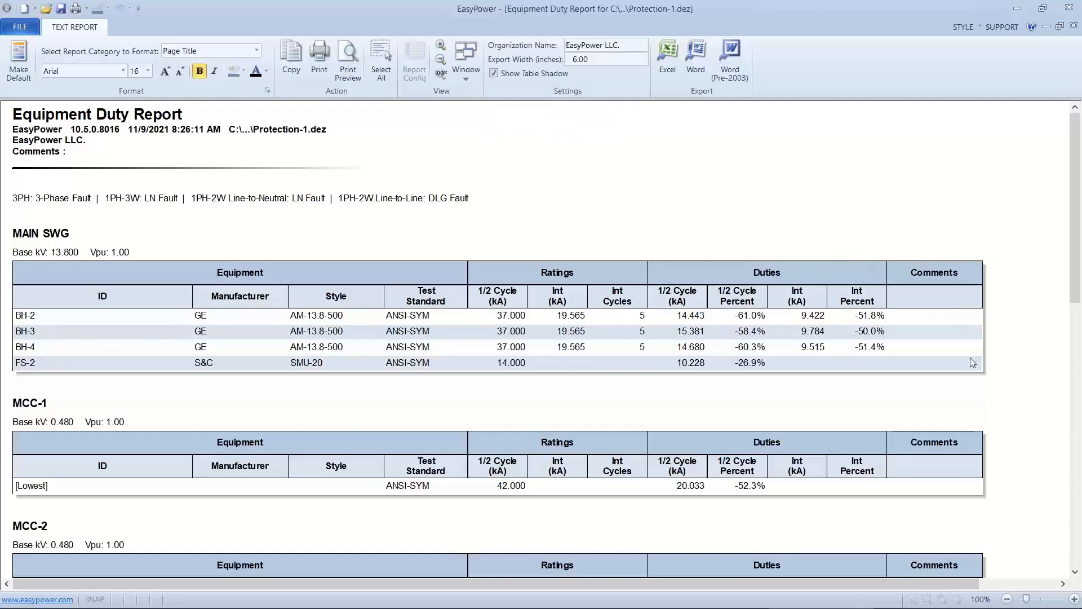
Turn the report's table shadow off and on again, and check the report in print preview
{"action": "left_click", "coordinate": [493, 76]}
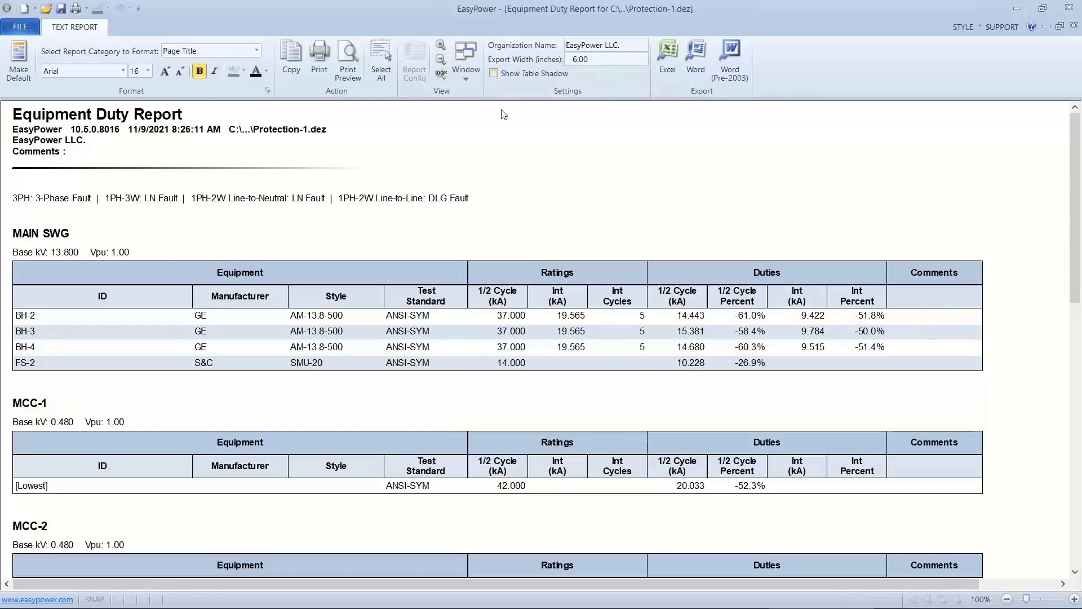
{"action": "left_click", "coordinate": [494, 75]}
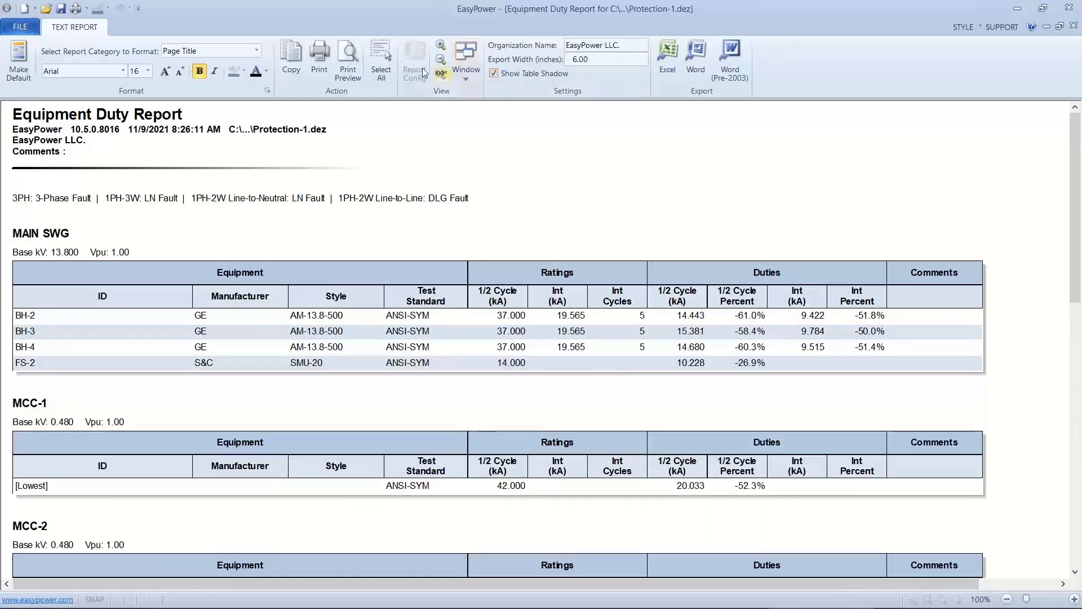
{"action": "left_click", "coordinate": [349, 56]}
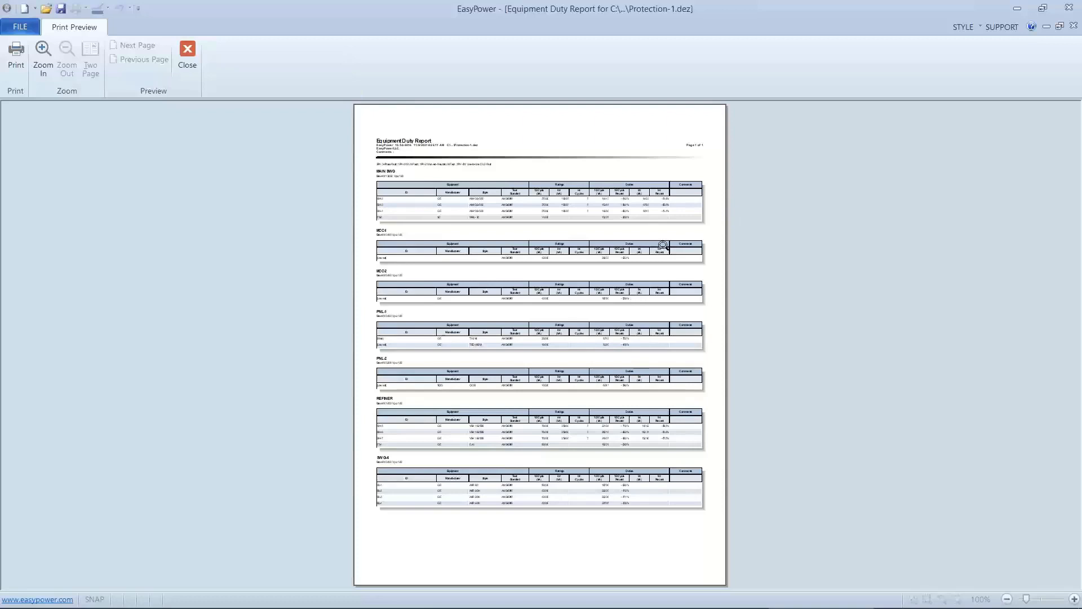
{"action": "left_click", "coordinate": [191, 48]}
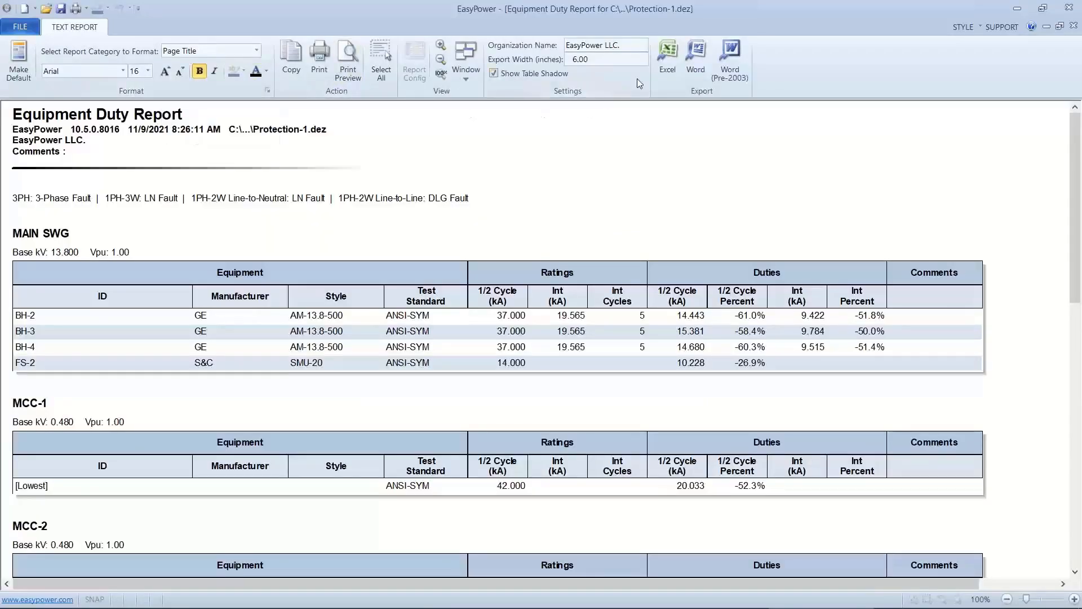
Export the Equipment Duty Report to Excel, look through the resulting sheet and close it
{"action": "left_click", "coordinate": [668, 56]}
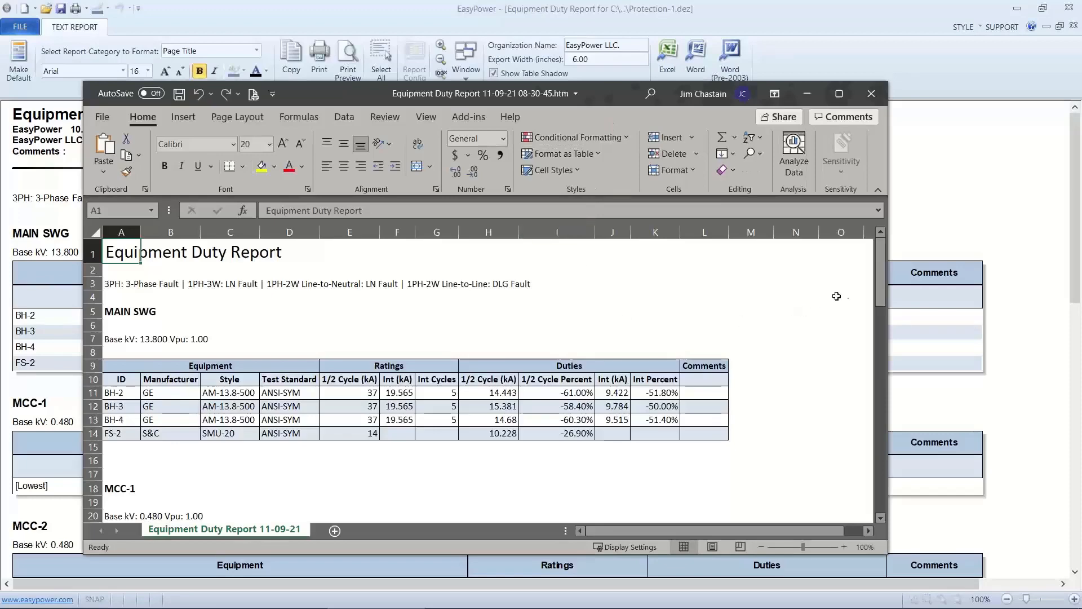
{"action": "mouse_move", "coordinate": [878, 291]}
{"action": "left_mouse_down"}
{"action": "mouse_move", "coordinate": [880, 446]}
{"action": "mouse_move", "coordinate": [881, 283]}
{"action": "left_mouse_up"}
{"action": "left_click", "coordinate": [874, 95]}
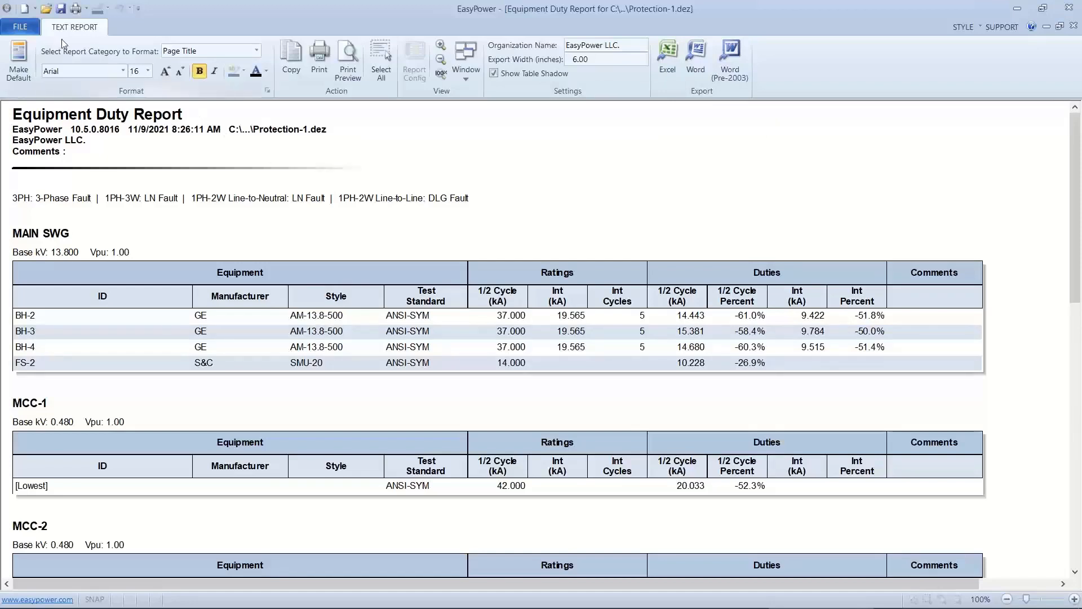
Close the Equipment Duty Report and return the 04 Scenario Report one-line to Database Edit mode
{"action": "left_click", "coordinate": [28, 31]}
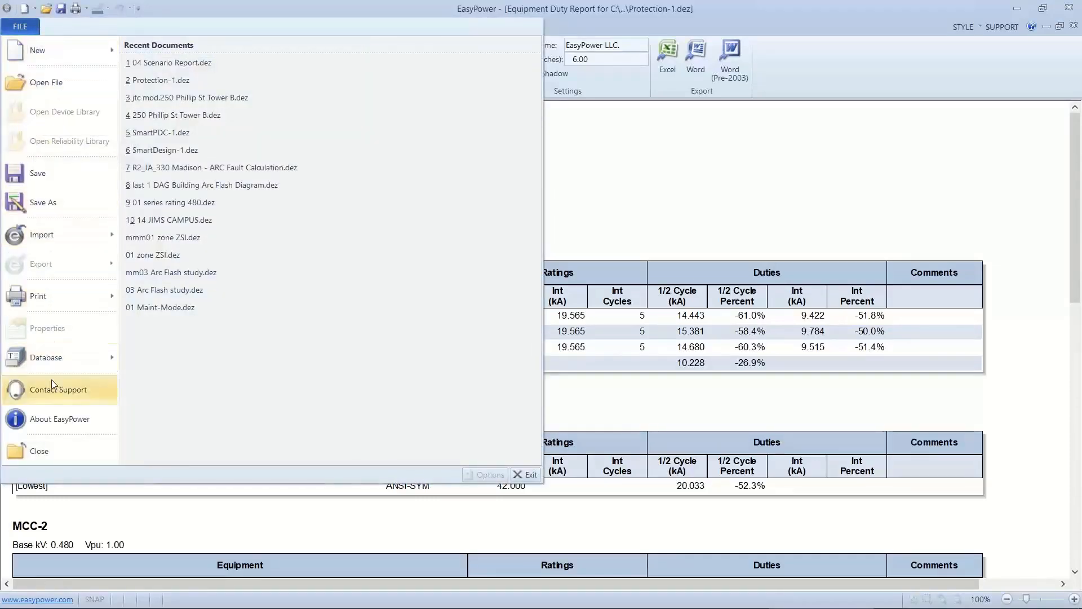
{"action": "left_click", "coordinate": [43, 454]}
{"action": "left_click_drag", "start_coordinate": [88, 377], "coordinate": [157, 343]}
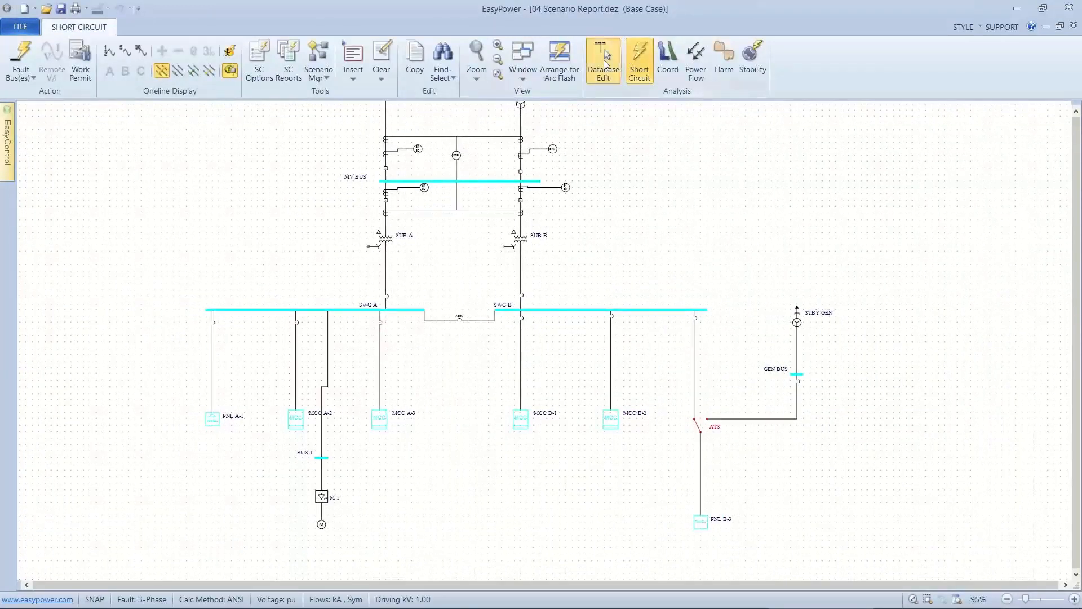
{"action": "left_click", "coordinate": [604, 60]}
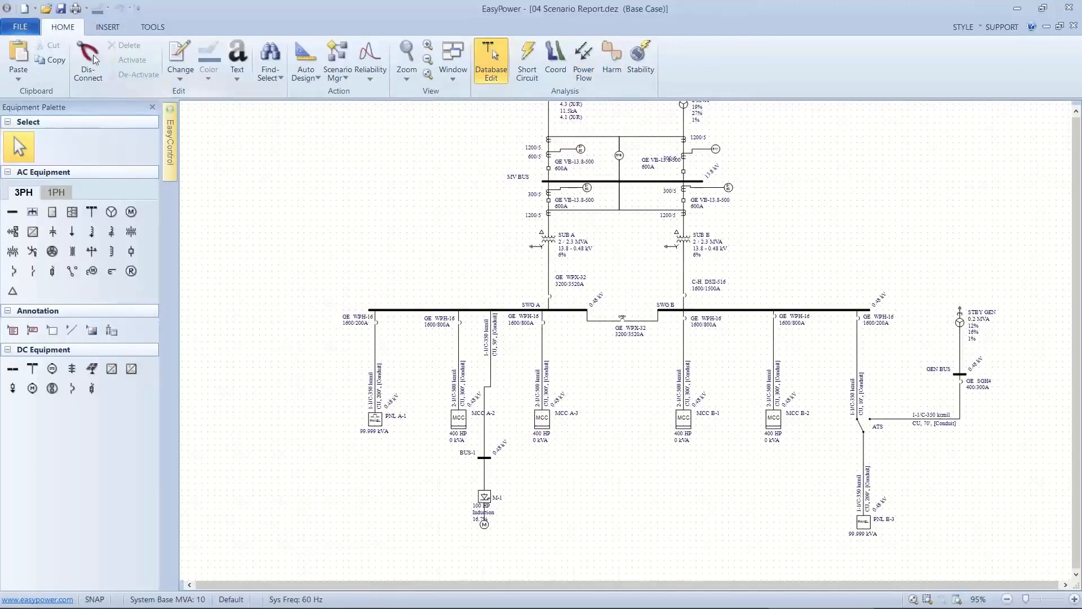
{"action": "left_click", "coordinate": [21, 27]}
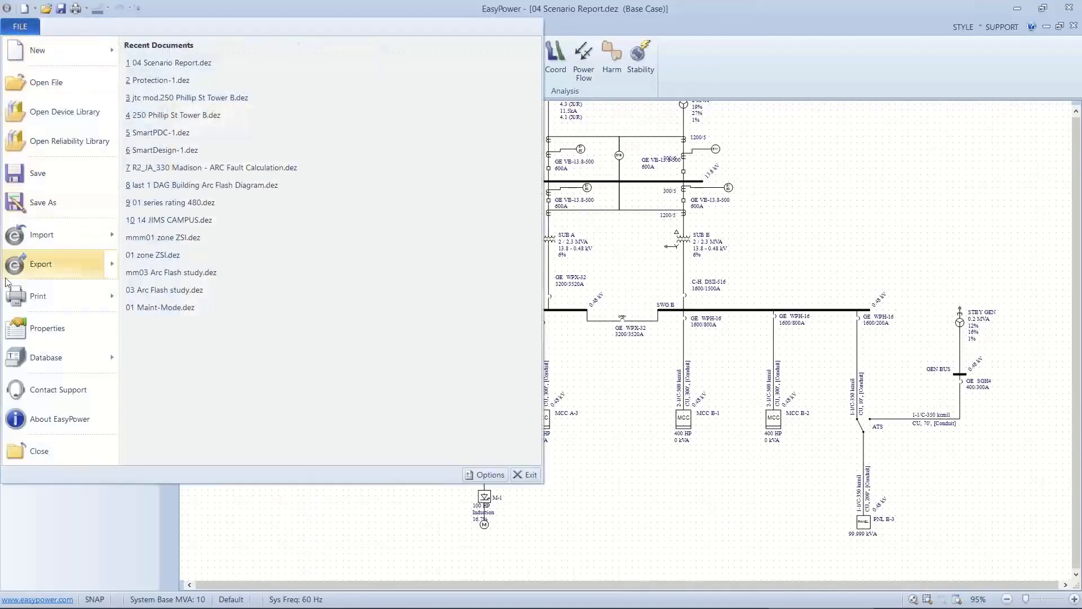
{"action": "mouse_move", "coordinate": [14, 358]}
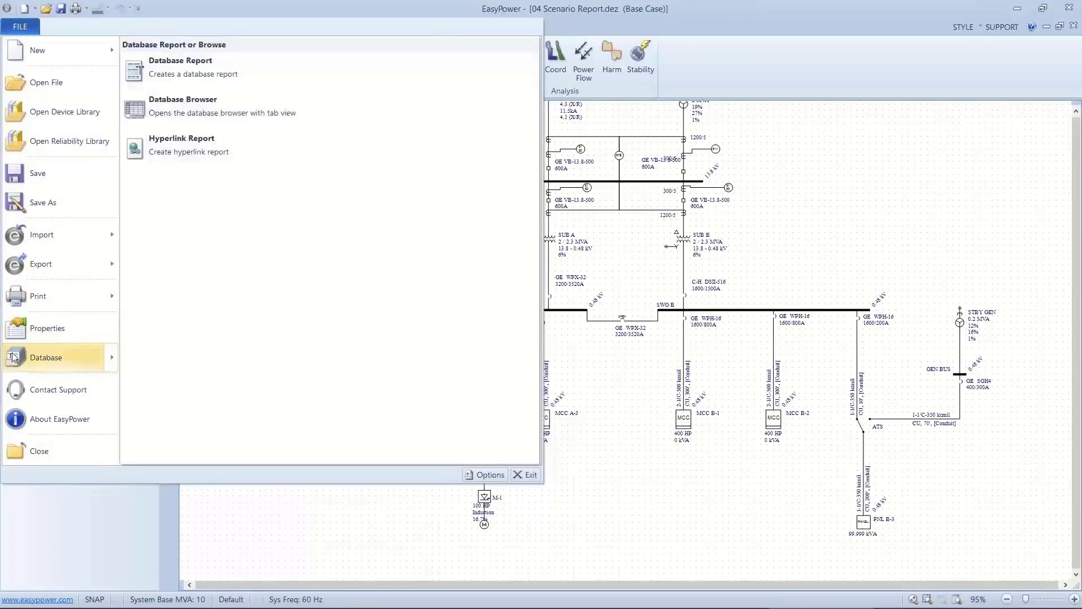
{"action": "left_click", "coordinate": [587, 438]}
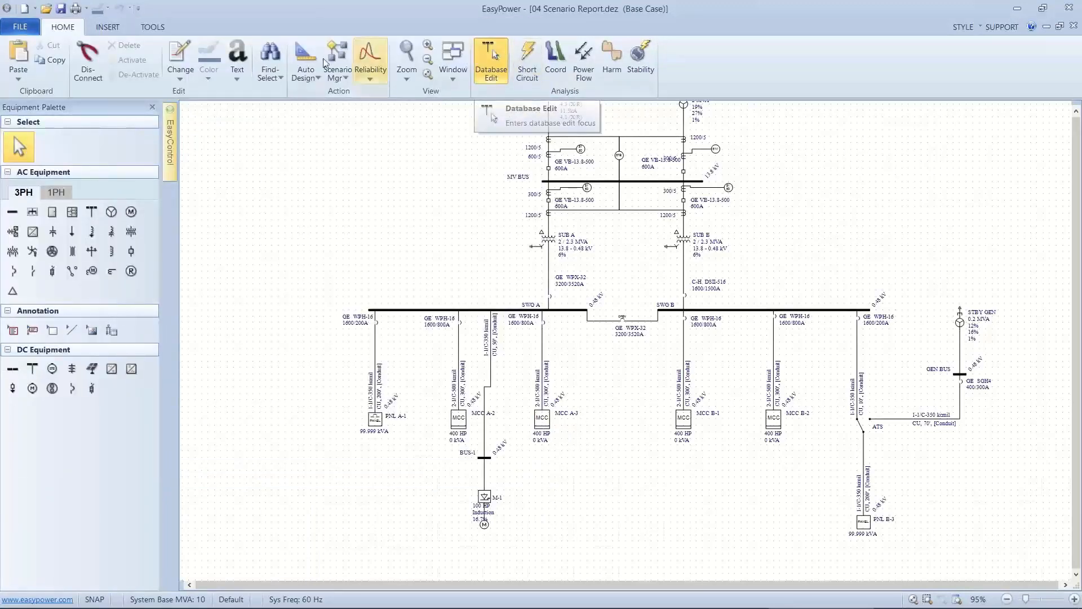
Open the Database Browser for the 04 Scenario Report one-line and view its Motors and Cables tables
{"action": "left_click", "coordinate": [20, 26]}
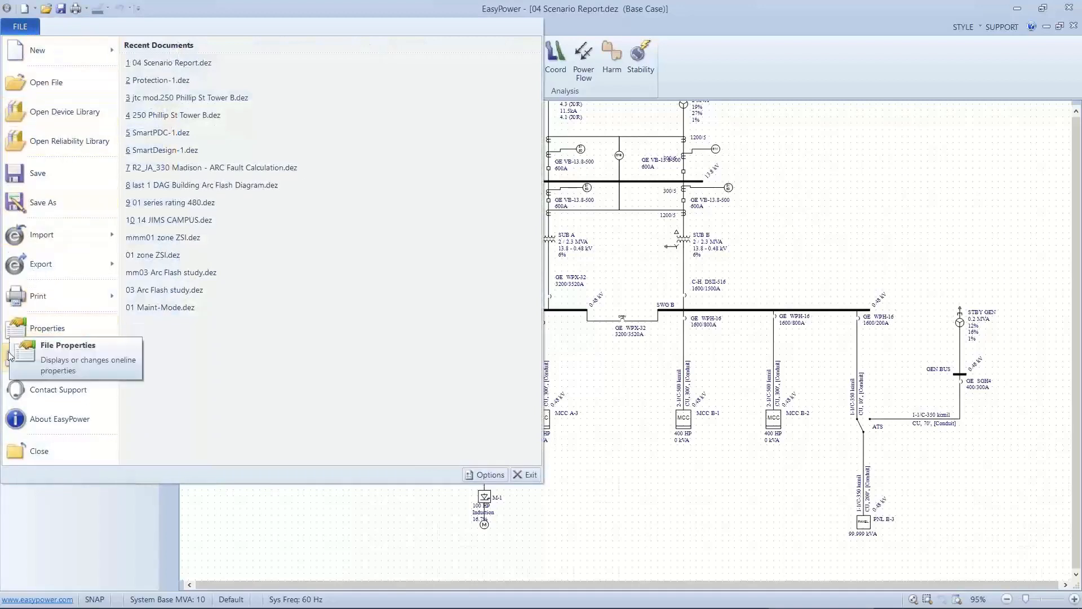
{"action": "mouse_move", "coordinate": [10, 360]}
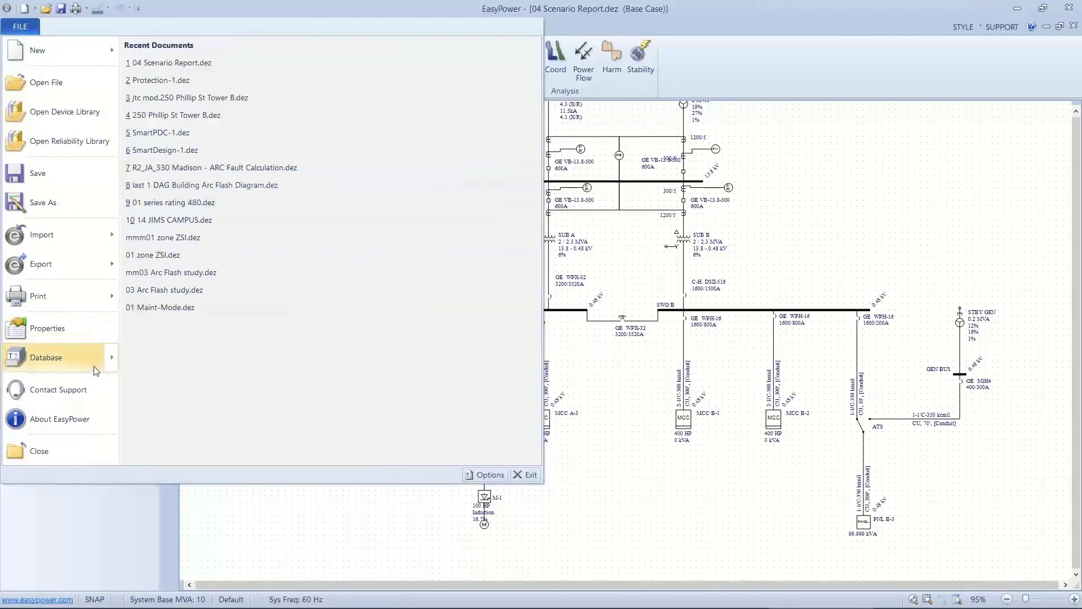
{"action": "mouse_move", "coordinate": [96, 367]}
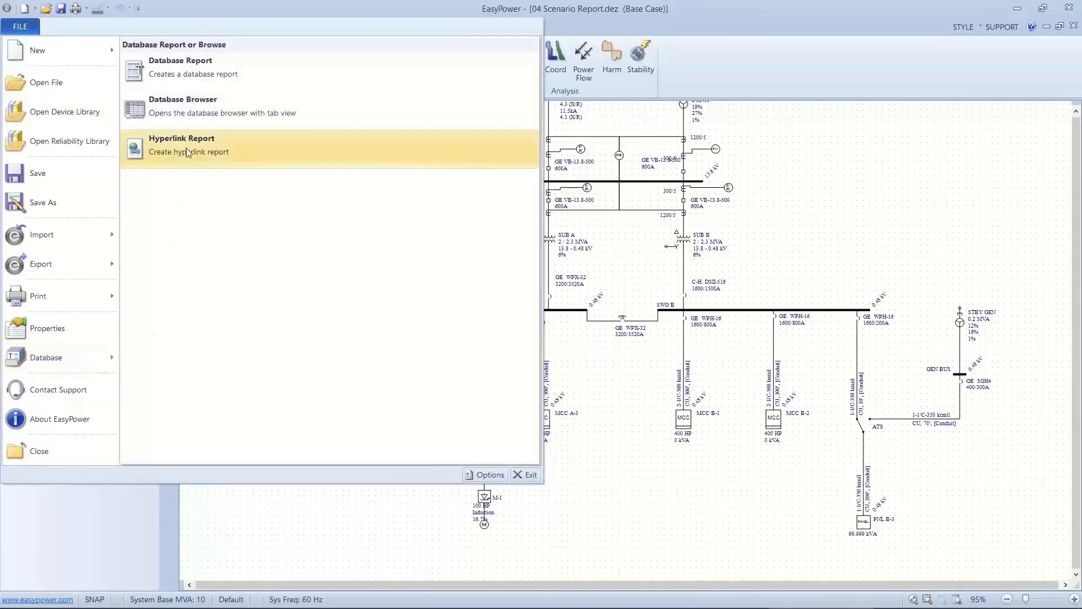
{"action": "left_click", "coordinate": [188, 114]}
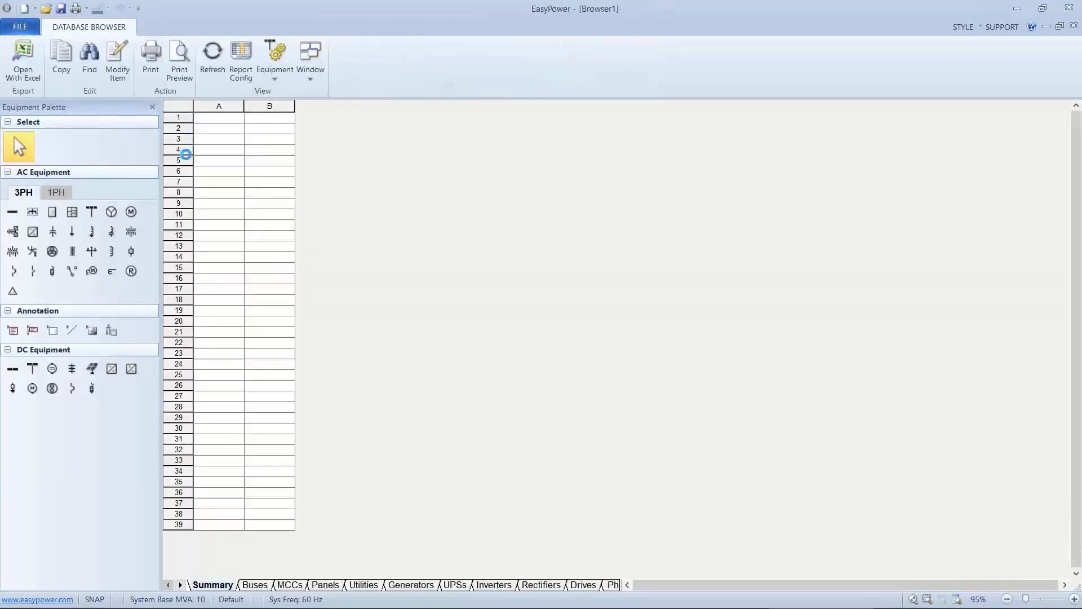
{"action": "left_click", "coordinate": [276, 80]}
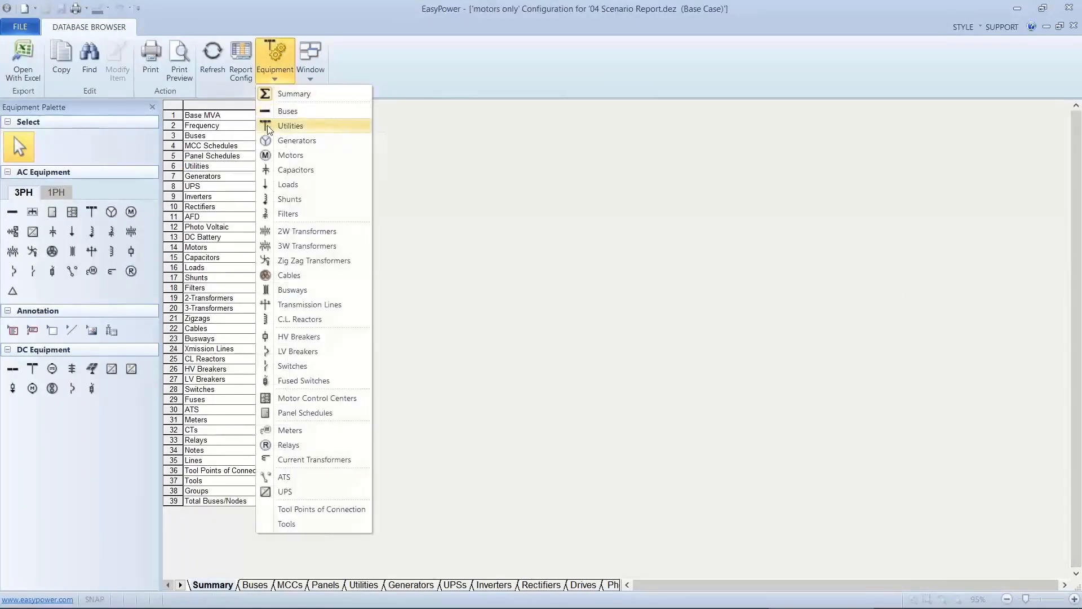
{"action": "left_click", "coordinate": [265, 154]}
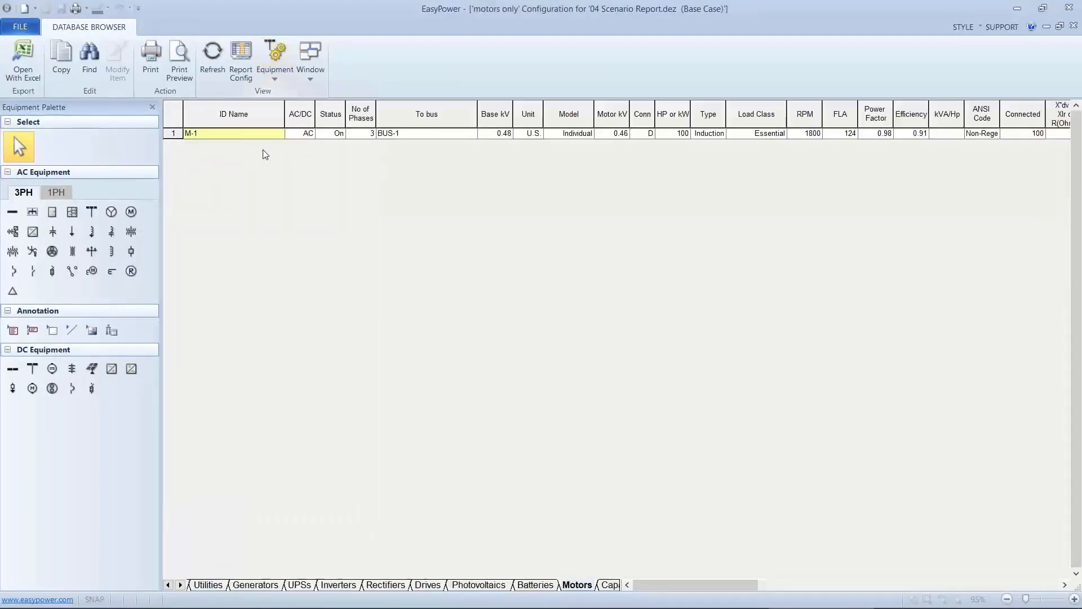
{"action": "left_click", "coordinate": [276, 79]}
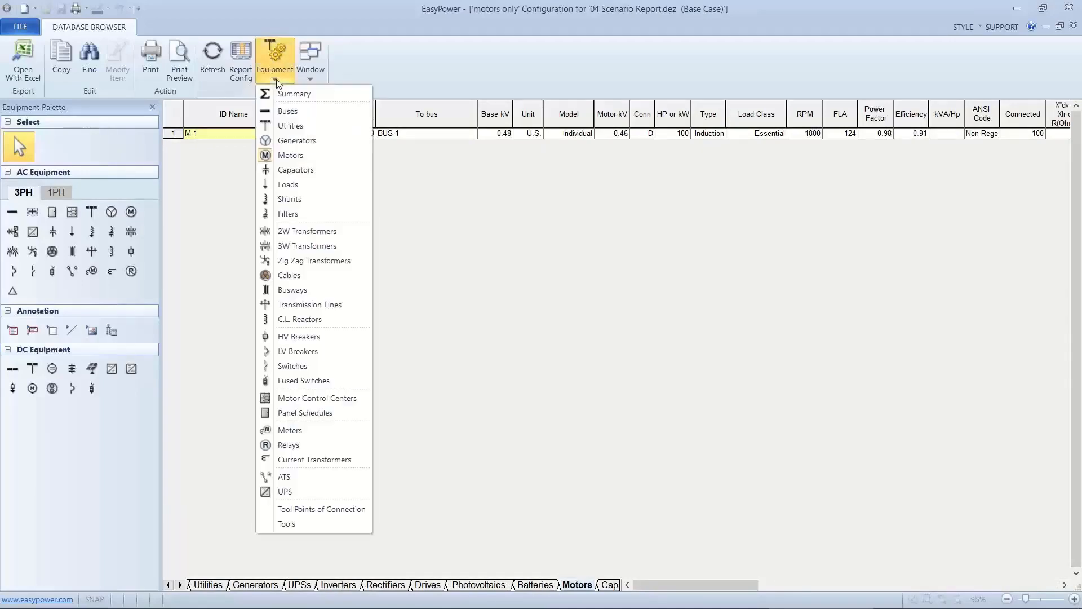
{"action": "left_click", "coordinate": [265, 276]}
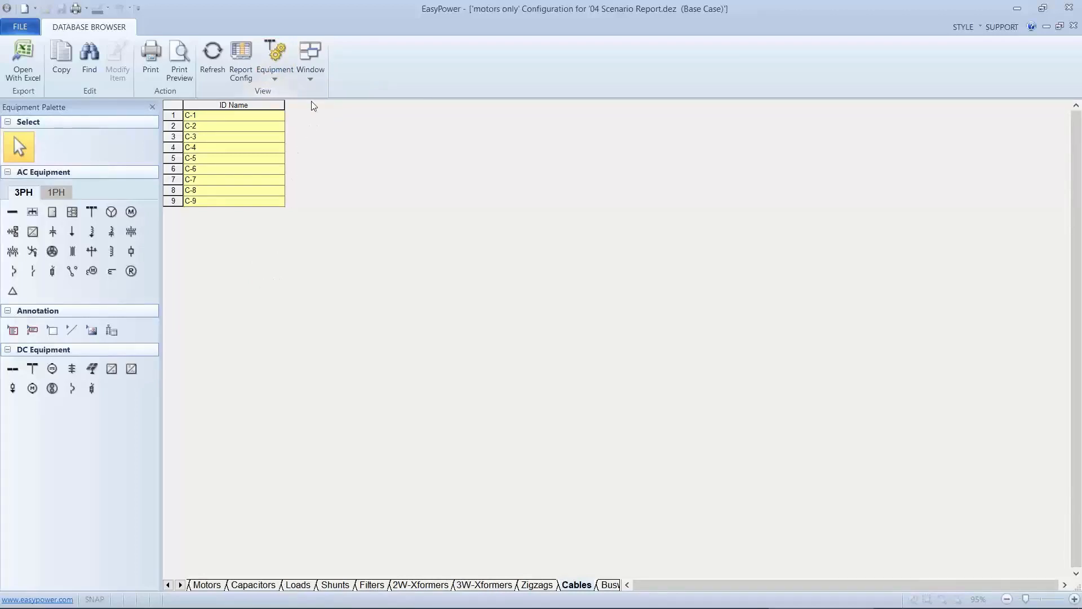
Apply the (Default) report configuration to the Database Browser
{"action": "left_click", "coordinate": [243, 65]}
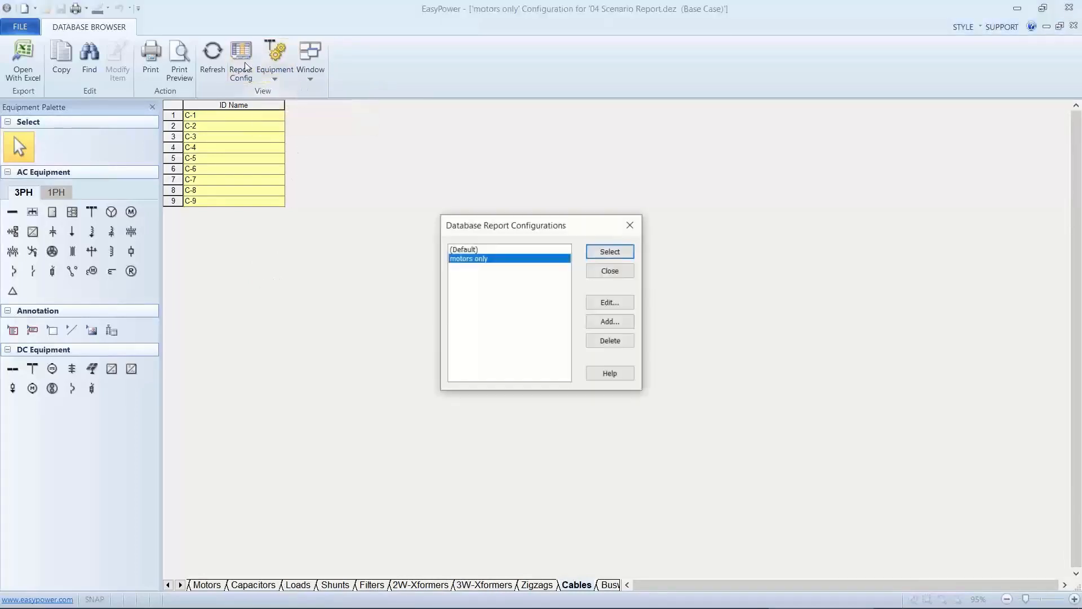
{"action": "left_click", "coordinate": [458, 250]}
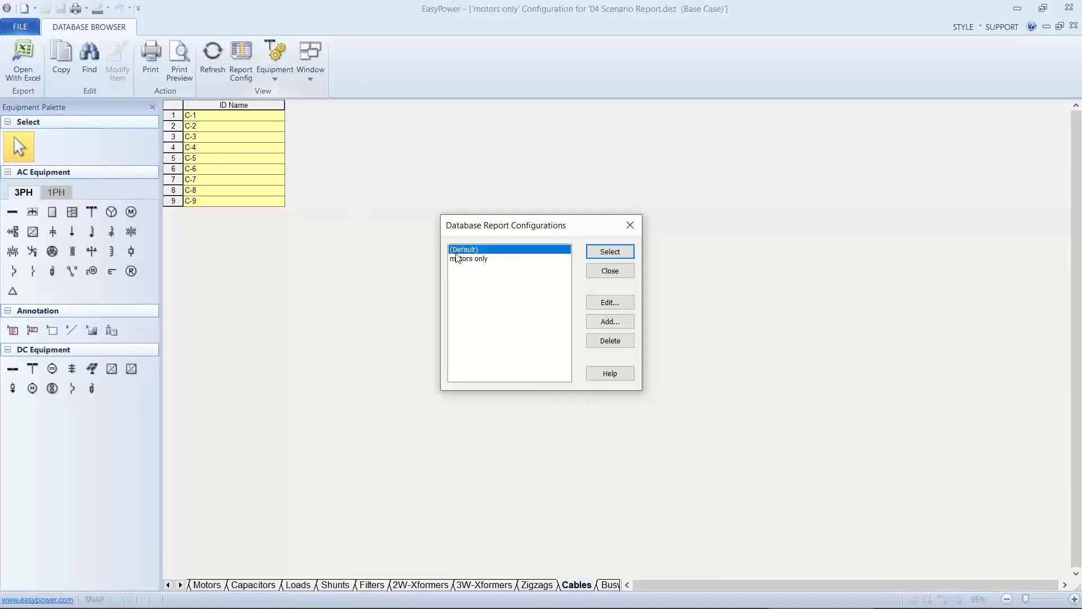
{"action": "left_click", "coordinate": [601, 251]}
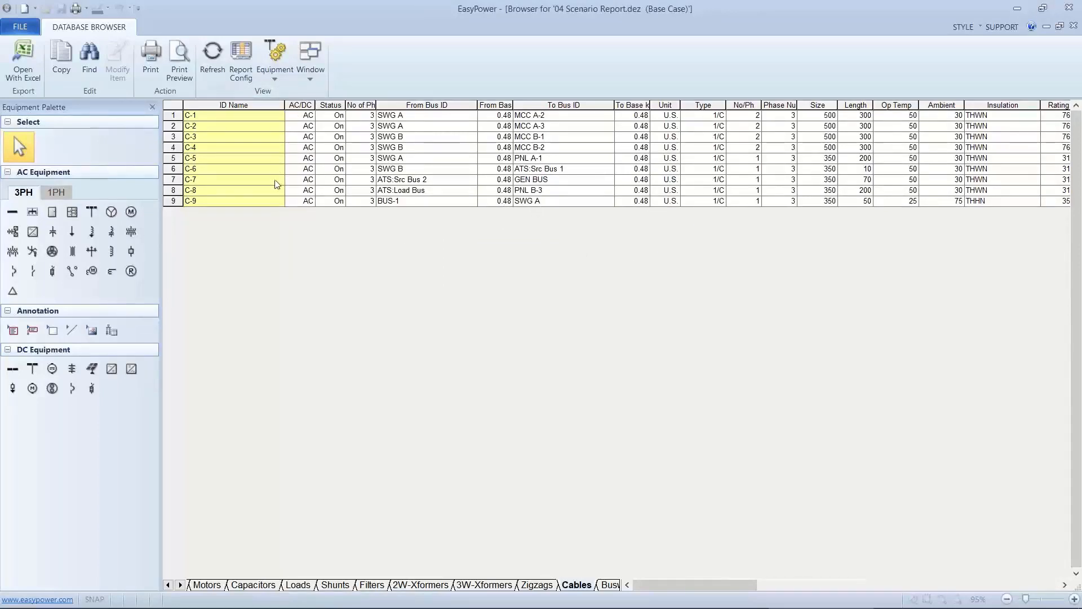
Examine the equipment and column choices available for a new database report configuration, and leave without saving one
{"action": "left_click", "coordinate": [249, 63]}
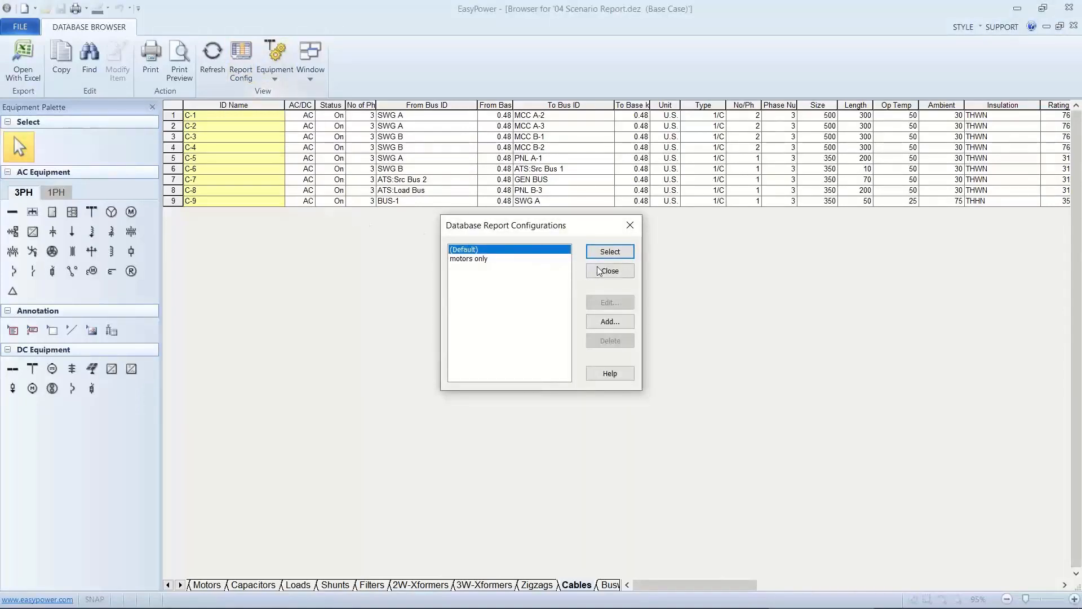
{"action": "left_click", "coordinate": [599, 319]}
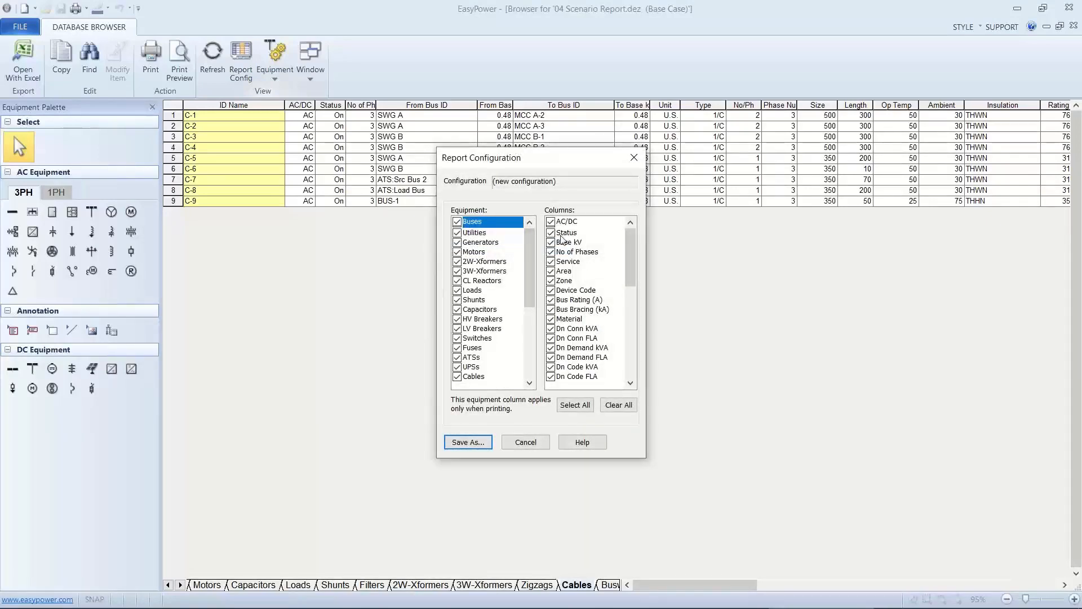
{"action": "left_click_drag", "start_coordinate": [627, 263], "coordinate": [631, 370]}
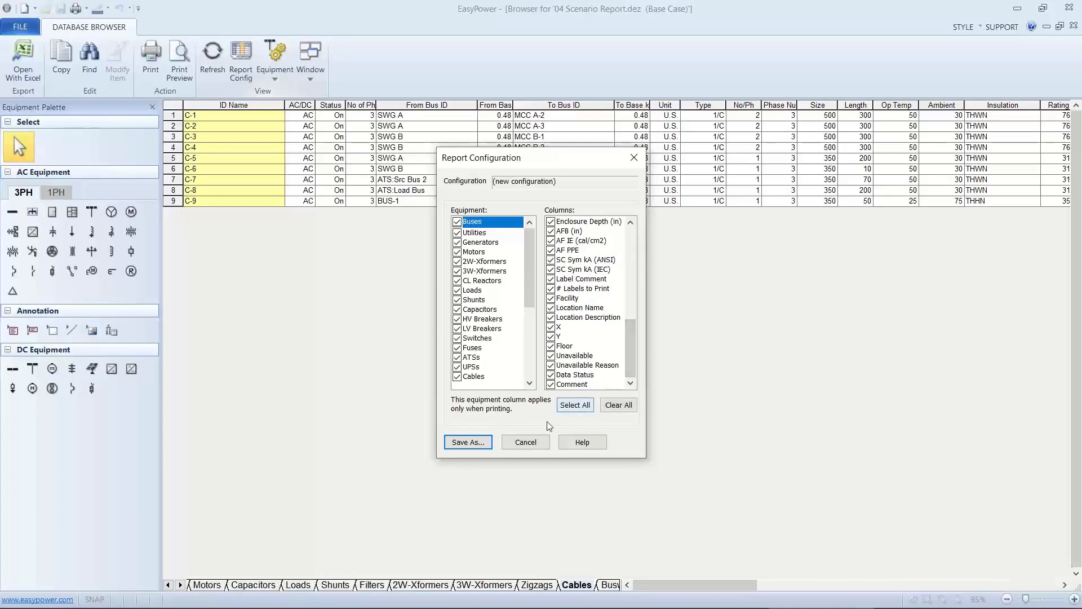
{"action": "left_click", "coordinate": [531, 444]}
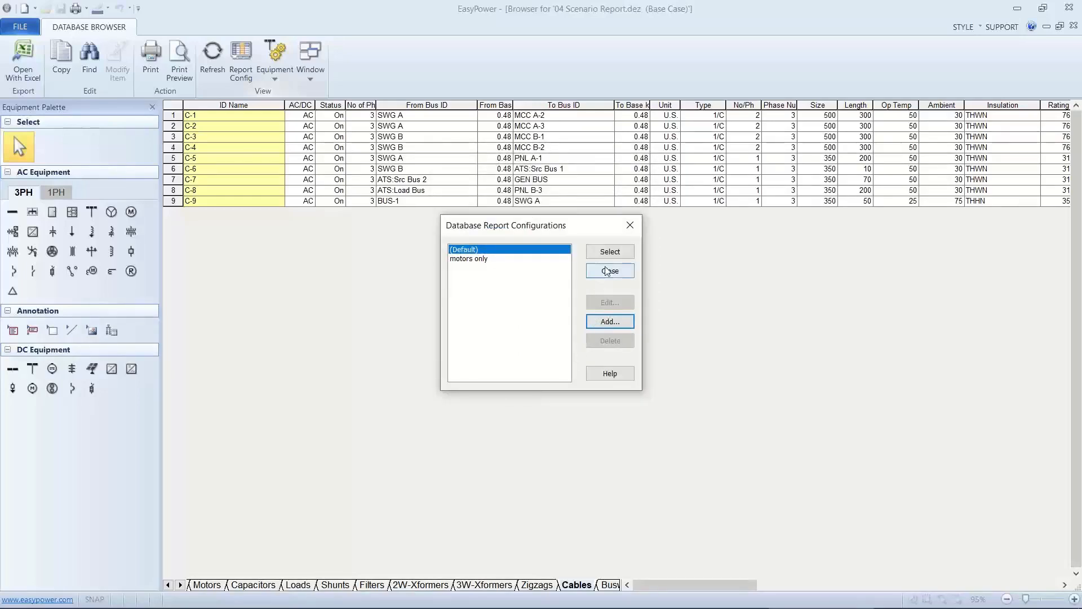
{"action": "left_click", "coordinate": [627, 227]}
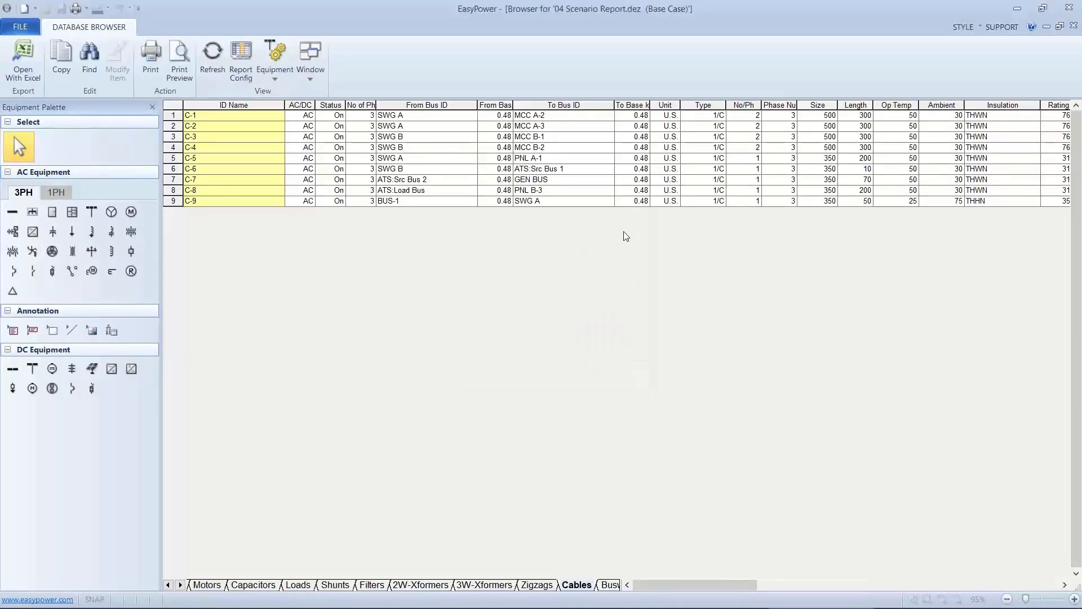
{"action": "left_click", "coordinate": [20, 26]}
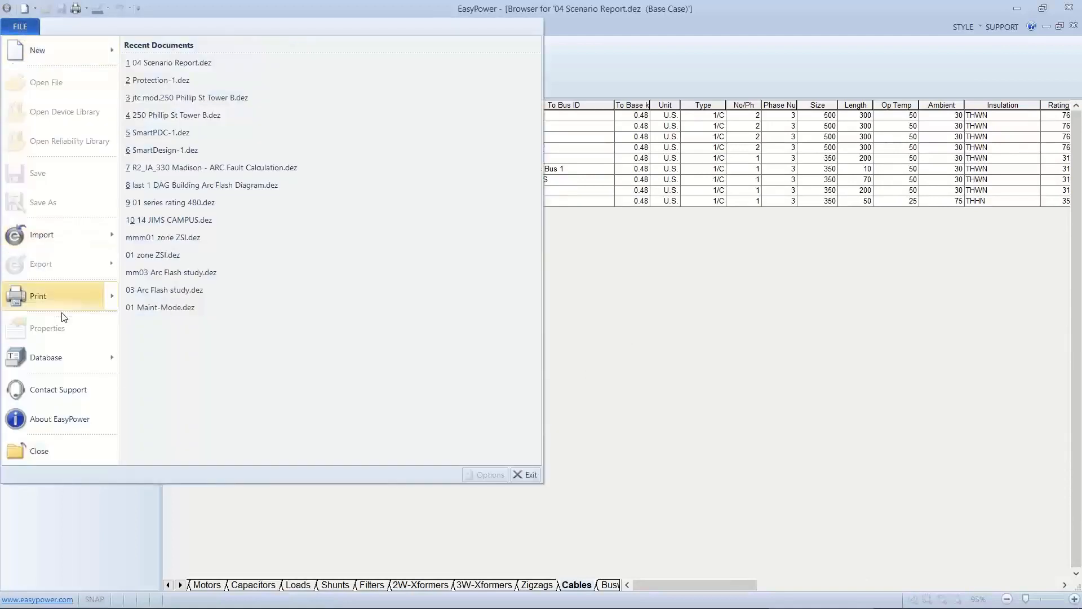
{"action": "mouse_move", "coordinate": [52, 357]}
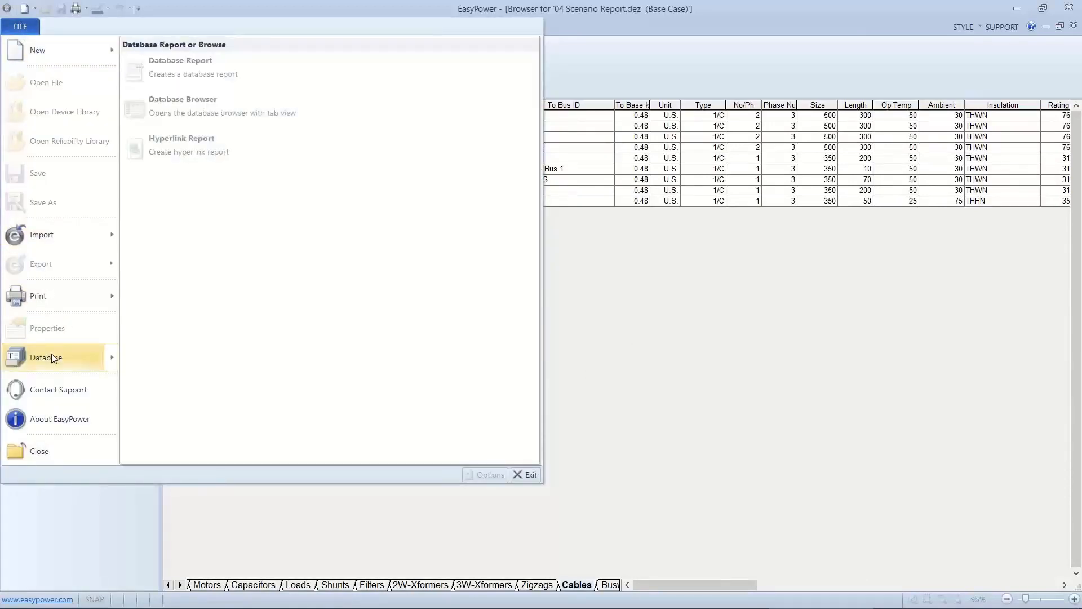
{"action": "left_click", "coordinate": [579, 396]}
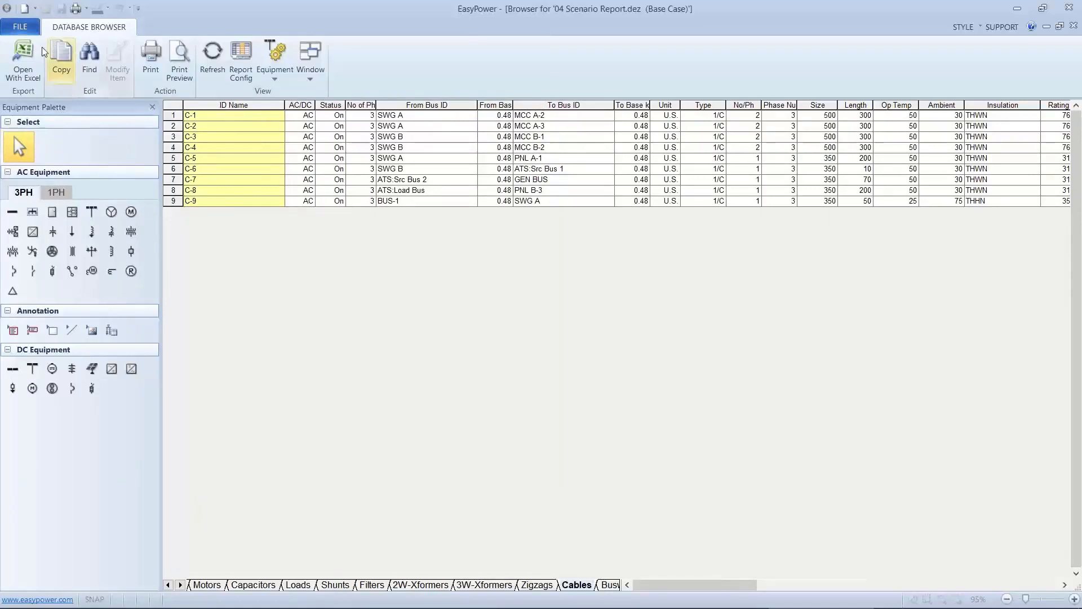
Close the Database Browser, and create the Database Report of the one-line and look through its equipment tables
{"action": "left_click", "coordinate": [19, 26]}
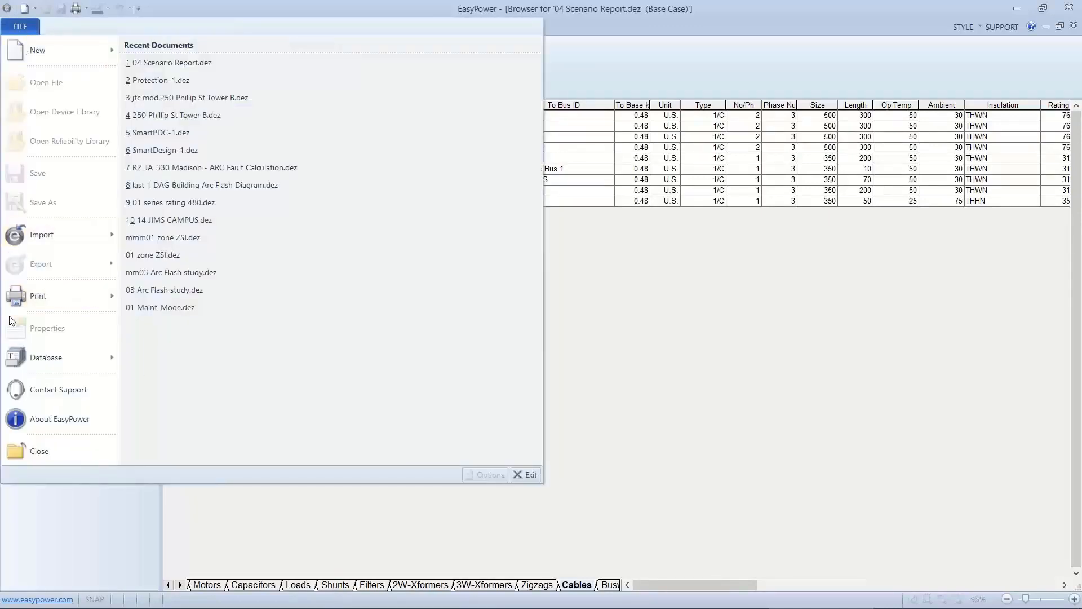
{"action": "left_click", "coordinate": [10, 456]}
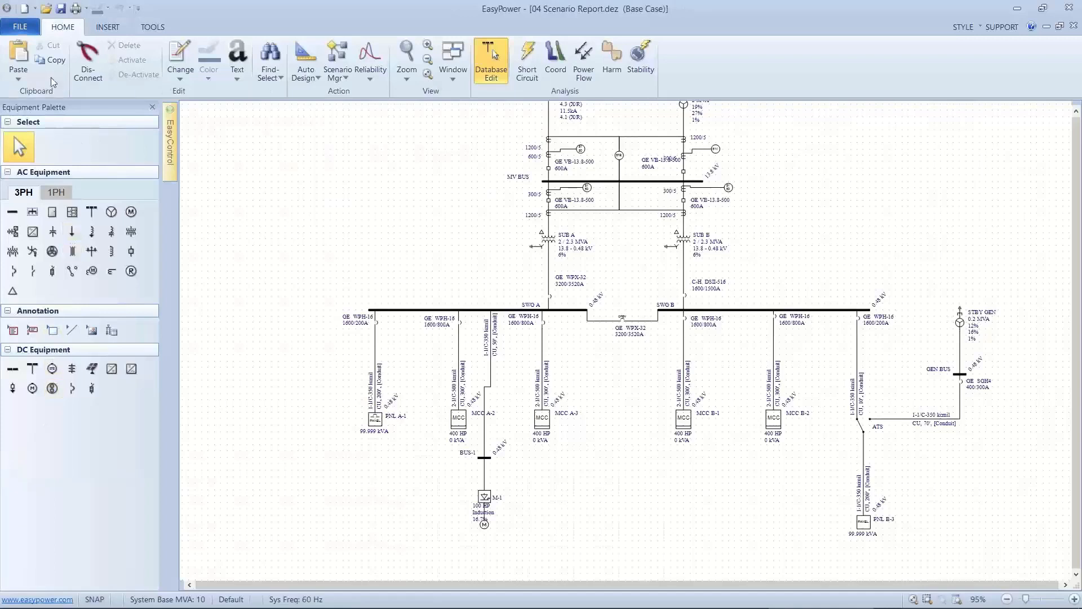
{"action": "left_click", "coordinate": [20, 26]}
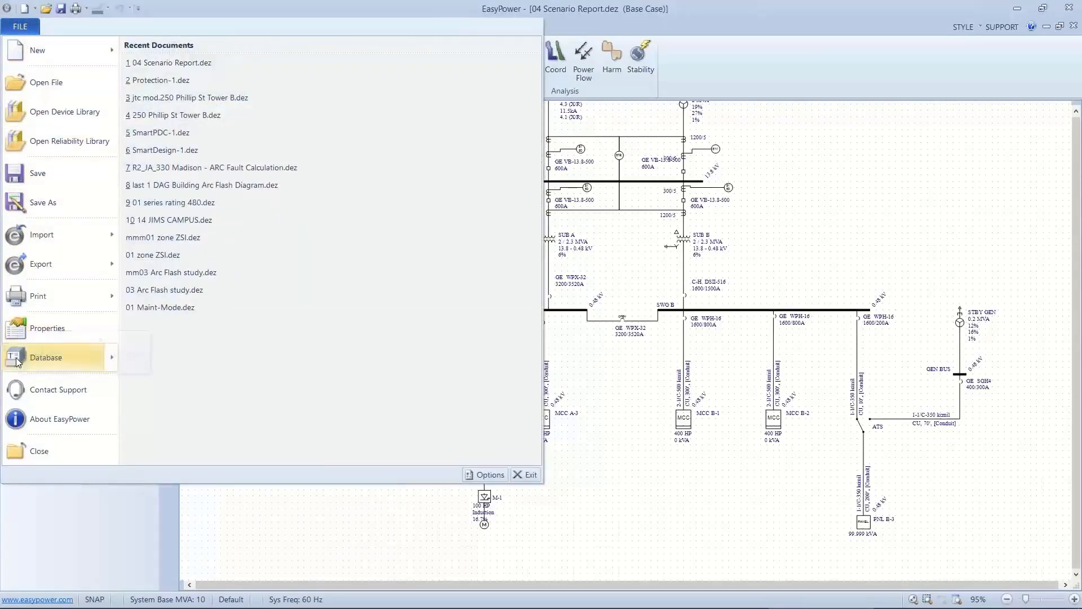
{"action": "mouse_move", "coordinate": [18, 362]}
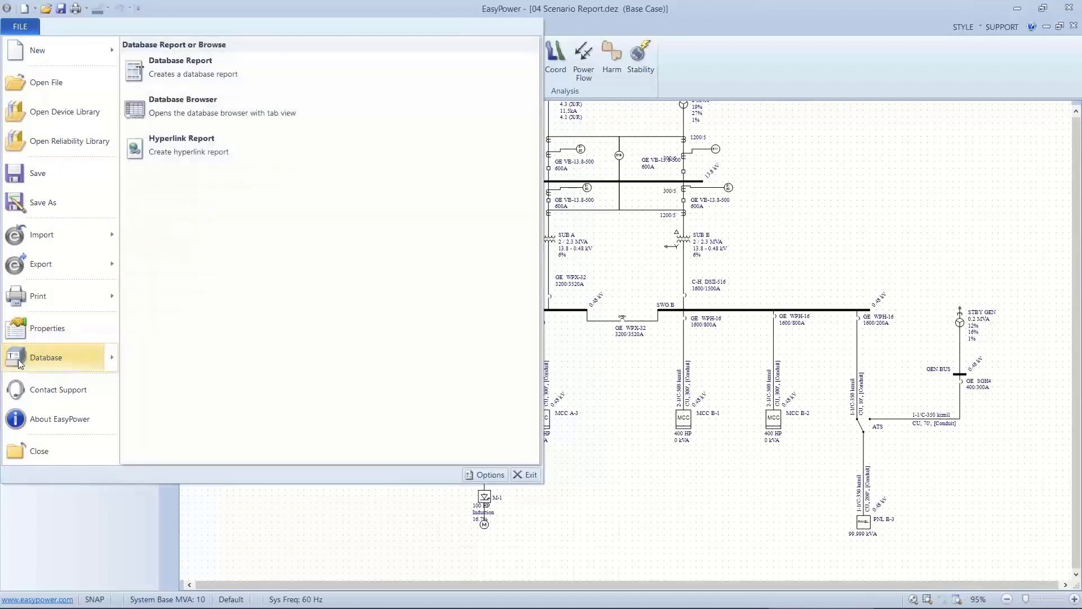
{"action": "left_click", "coordinate": [192, 76]}
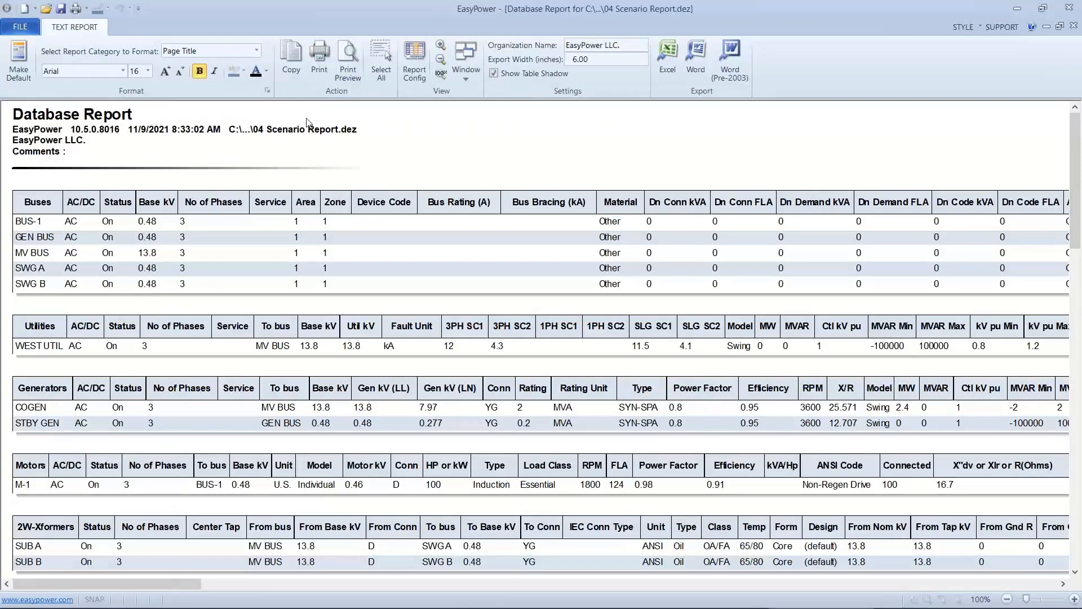
{"action": "scroll", "coordinate": [348, 214], "scroll_direction": "down", "scroll_amount": 3}
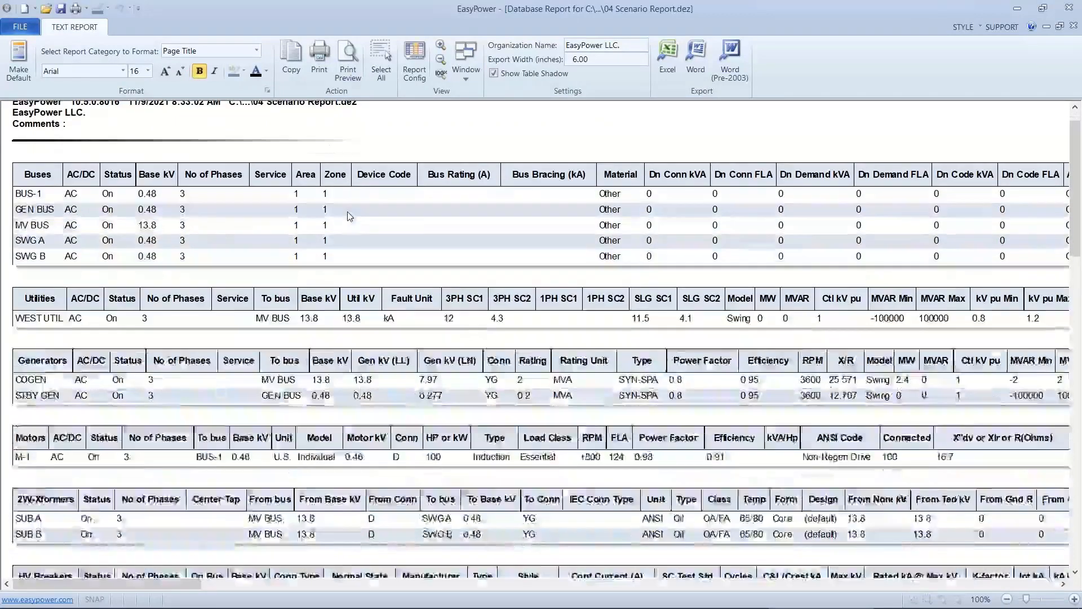
{"action": "scroll", "coordinate": [349, 216], "scroll_direction": "down", "scroll_amount": 1}
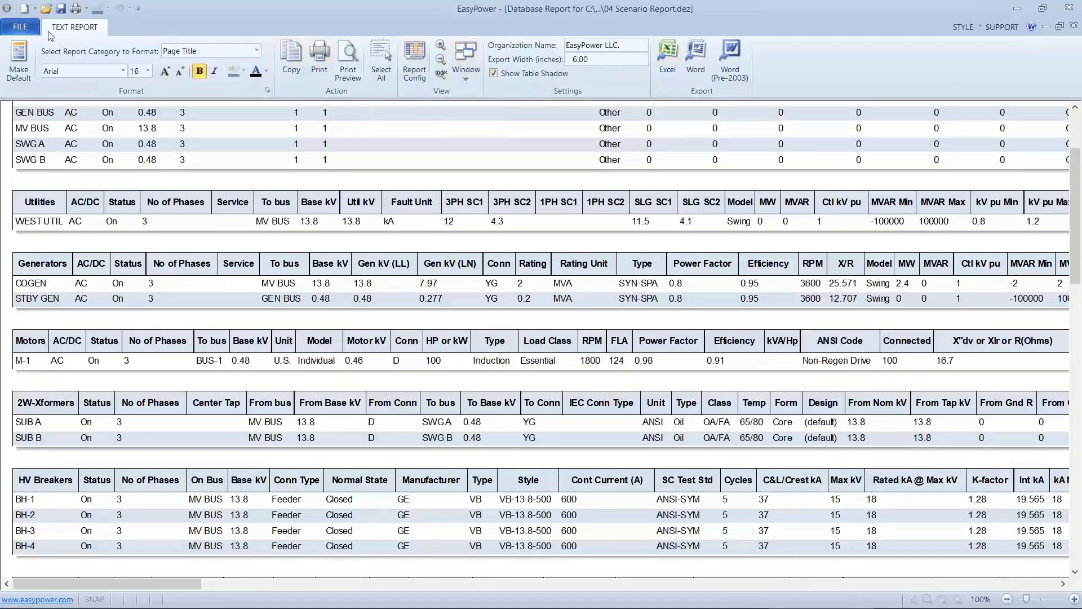
Close the Database Report and switch the one-line to Coordination mode
{"action": "left_click", "coordinate": [22, 29]}
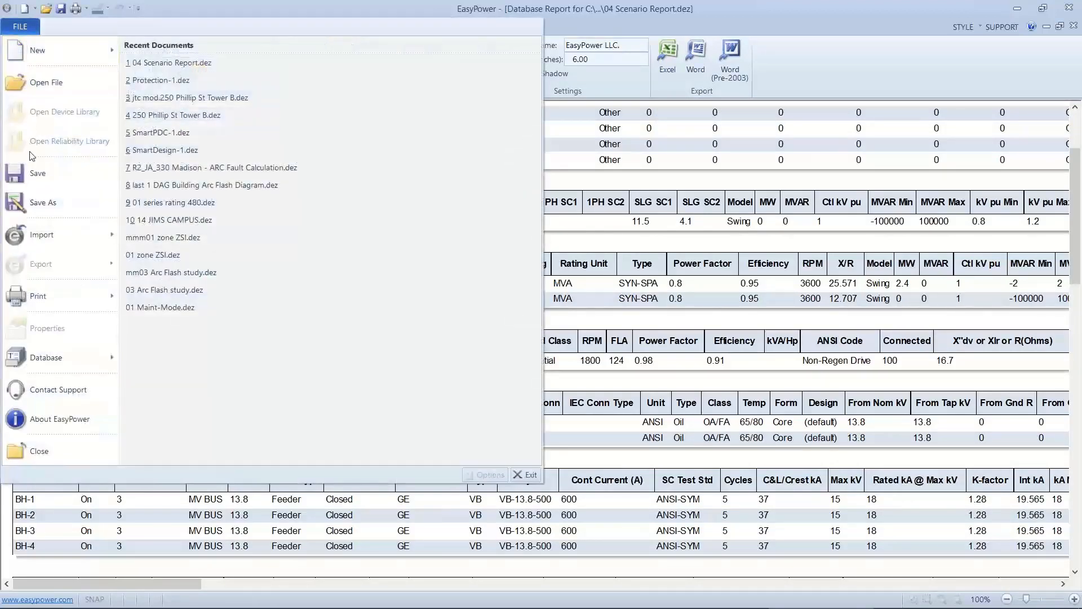
{"action": "left_click", "coordinate": [23, 450]}
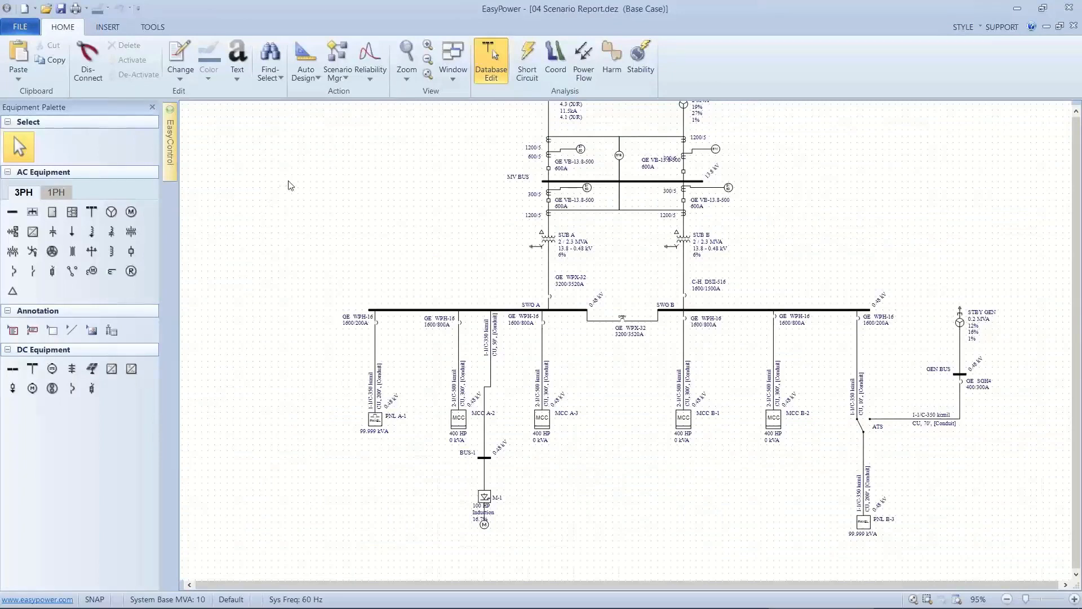
{"action": "left_click", "coordinate": [550, 64]}
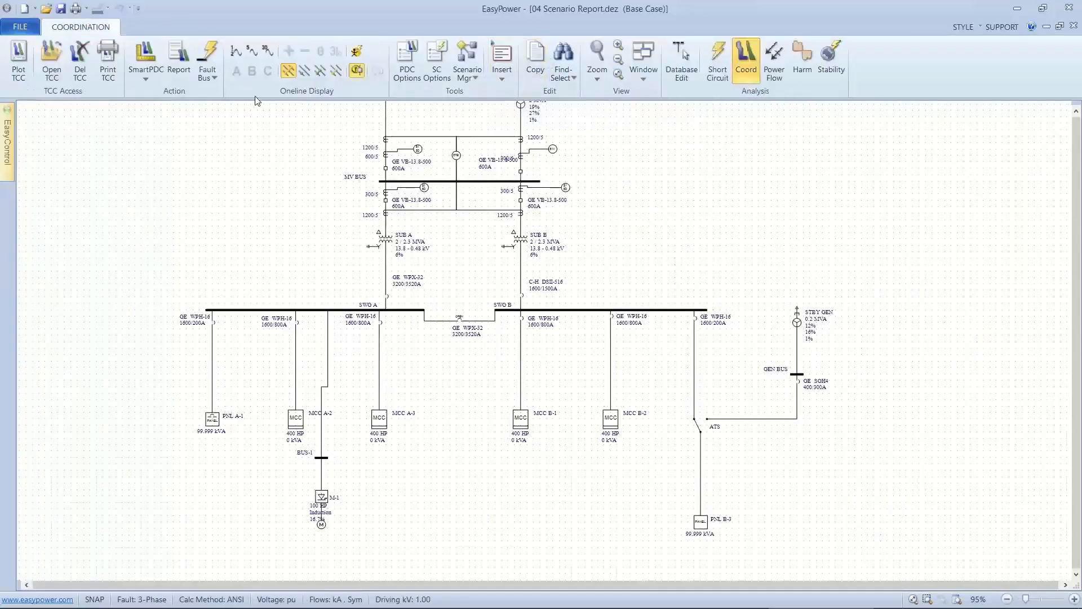
{"action": "left_click_drag", "start_coordinate": [191, 121], "coordinate": [198, 144]}
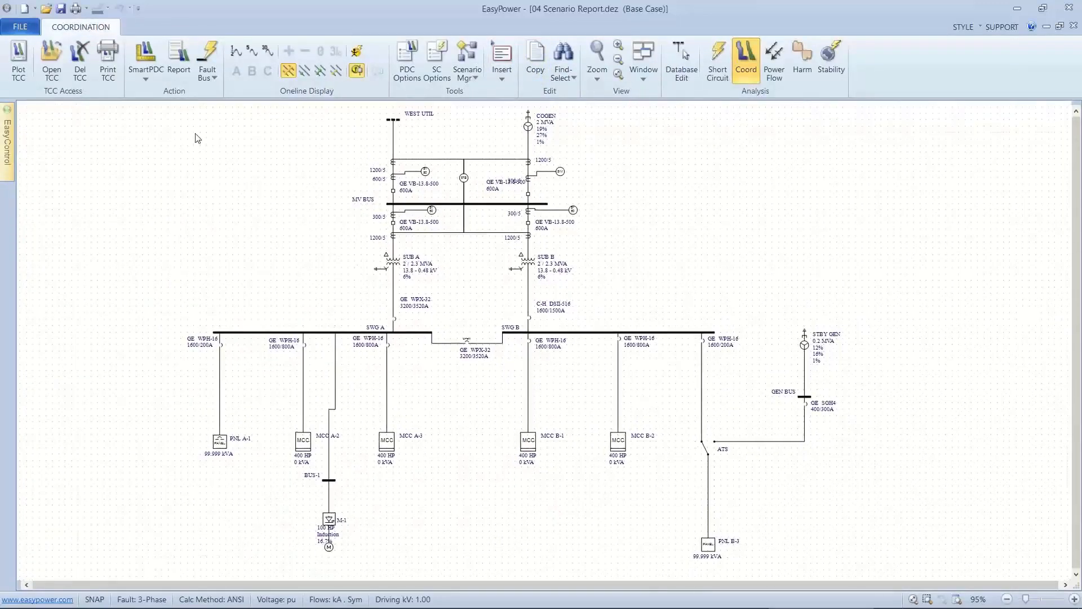
Create and look through the TCC Coordination Report, and switch to the Reports slide of the presentation
{"action": "left_click", "coordinate": [180, 52]}
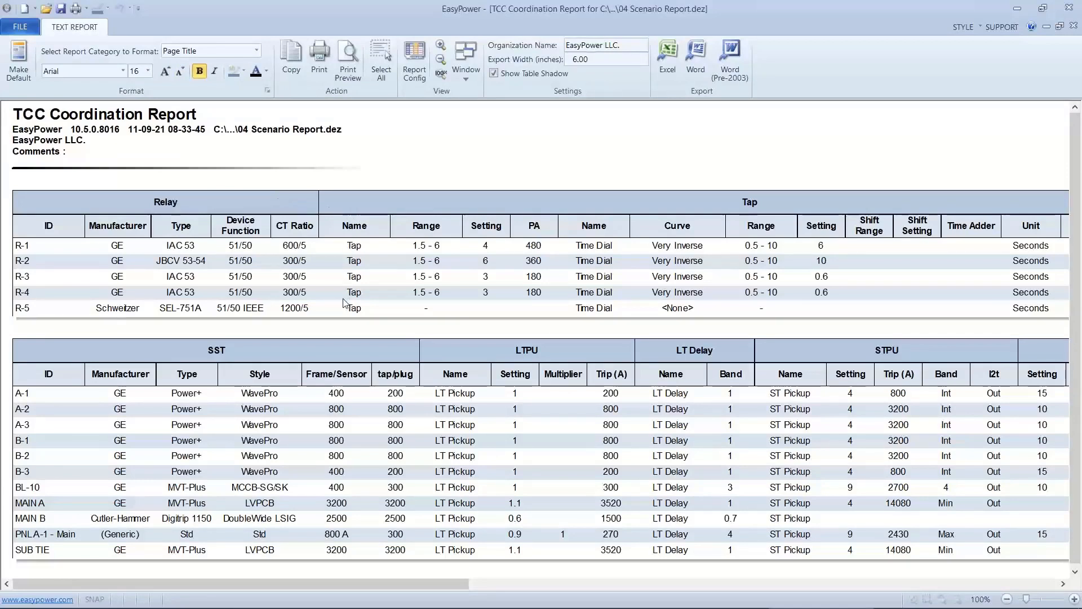
{"action": "scroll", "coordinate": [449, 474], "scroll_direction": "down", "scroll_amount": 1}
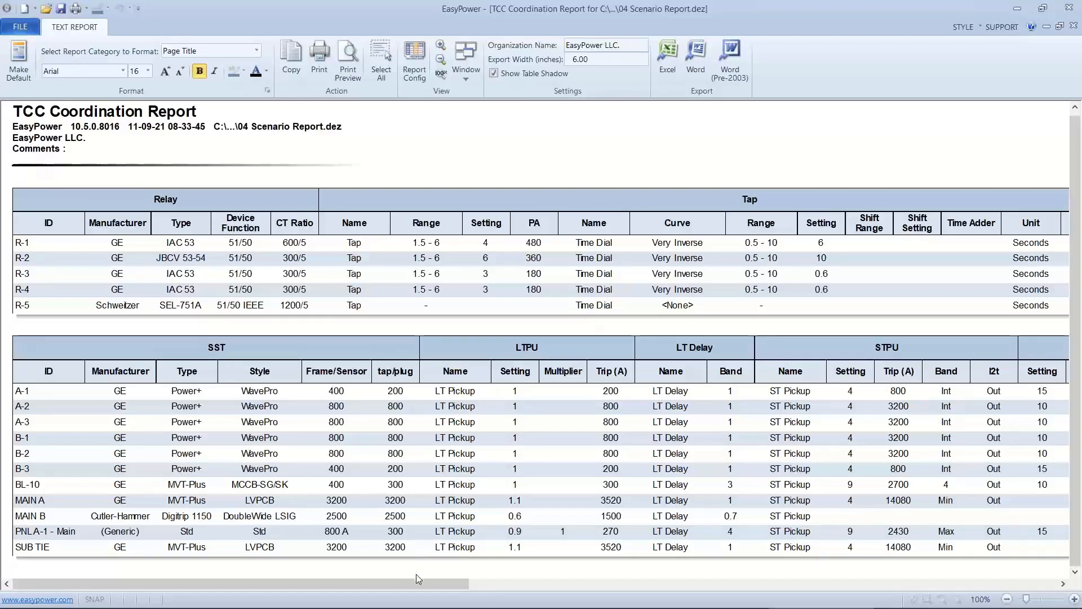
{"action": "left_click_drag", "start_coordinate": [416, 578], "coordinate": [321, 517]}
{"action": "key", "text": "alt+Tab"}
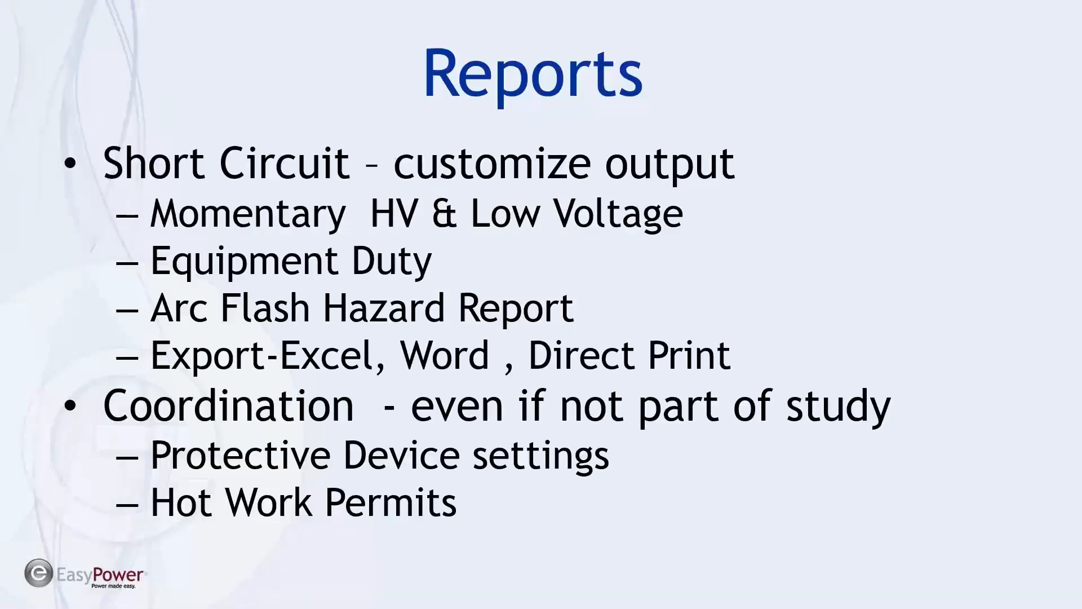